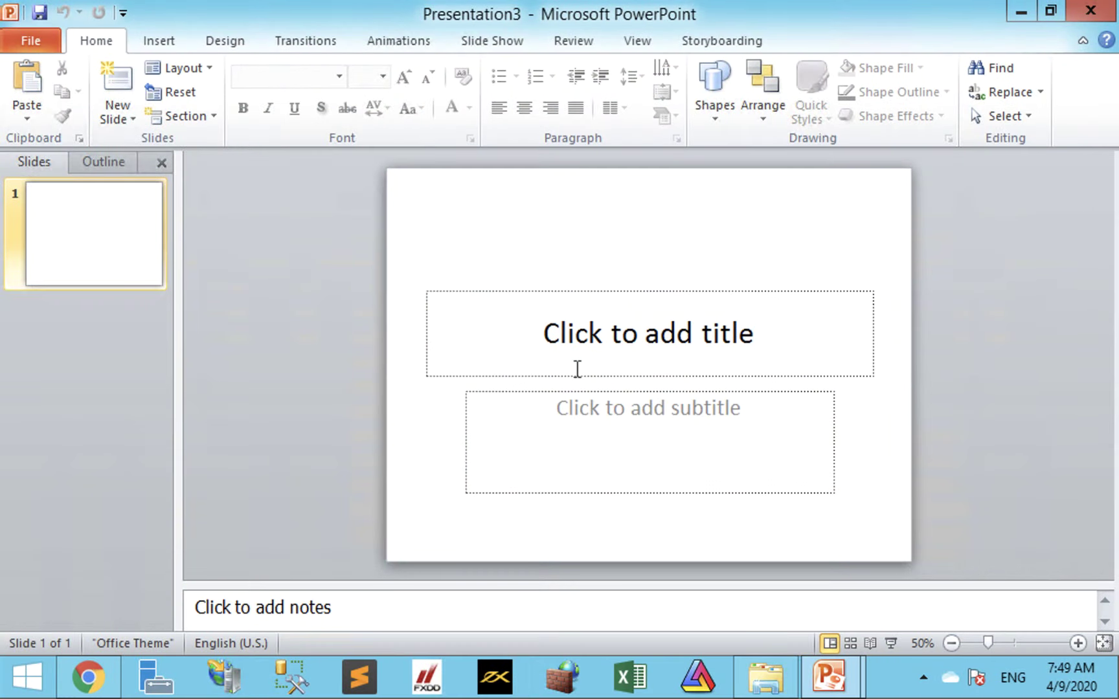
Enter 'Slide Master' as slide 1's title, leaving the subtitle placeholder empty.
left_click(675, 339)
type("S")
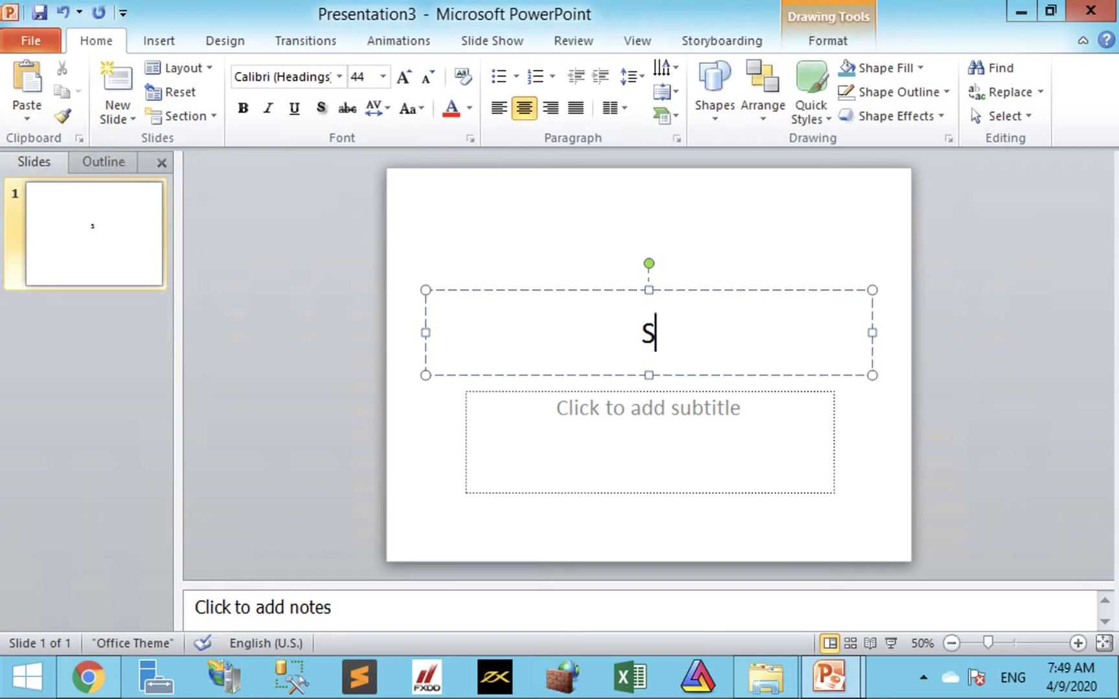
type("lide Mas")
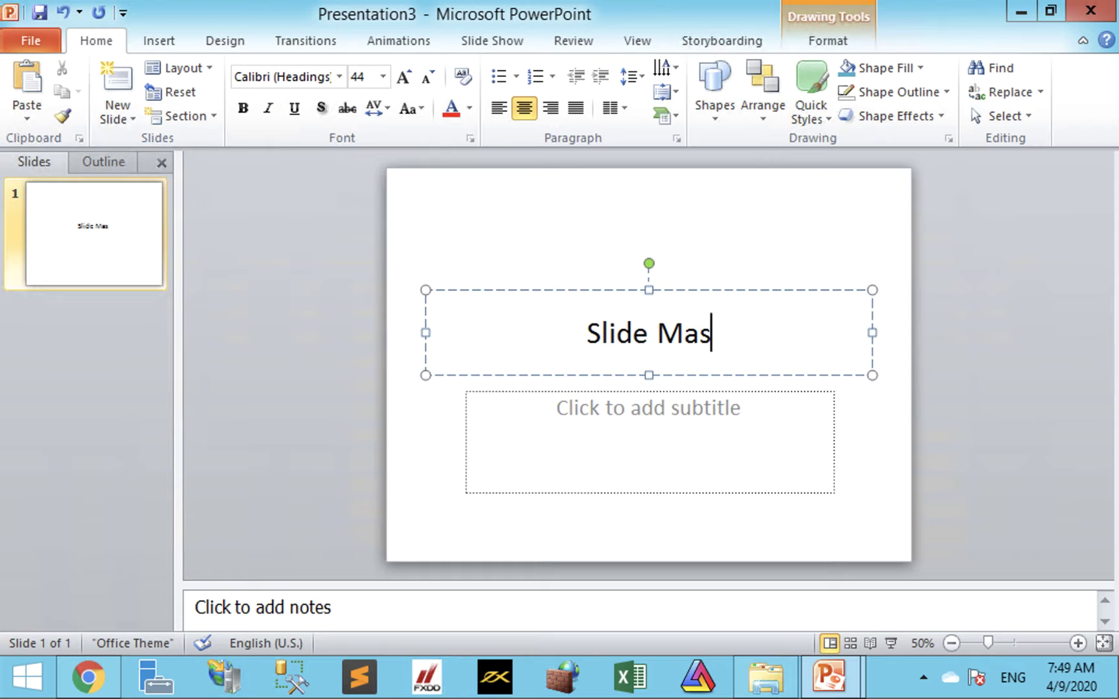
type("ter")
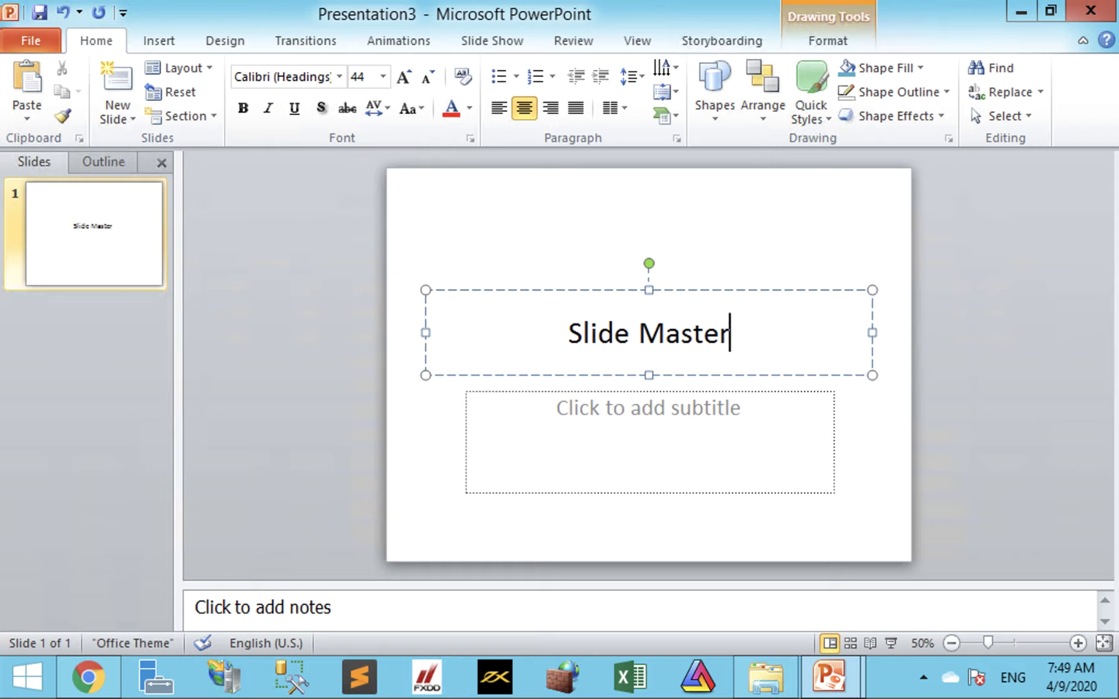
left_click(320, 274)
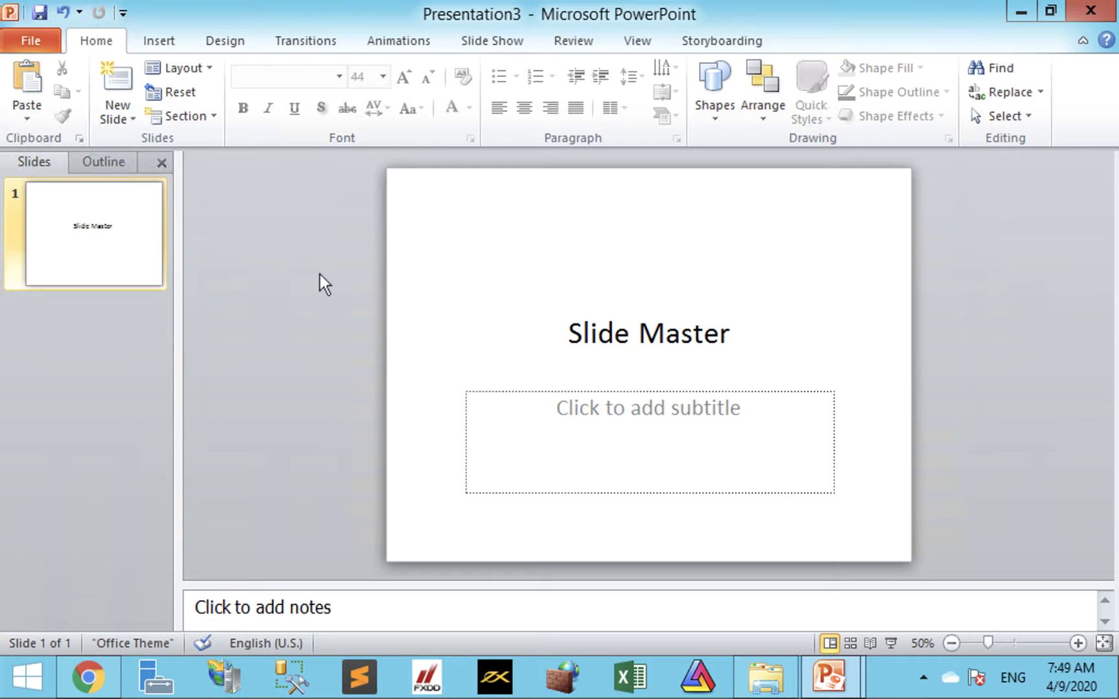
left_click(595, 330)
left_click(580, 248)
left_click(624, 51)
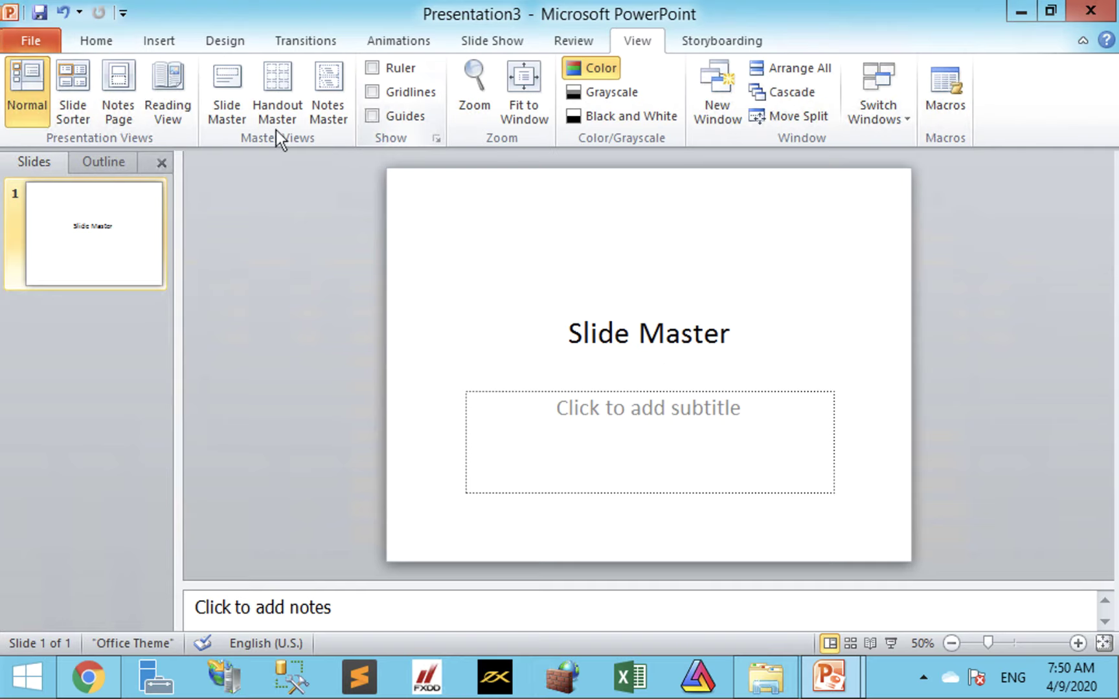
left_click(209, 121)
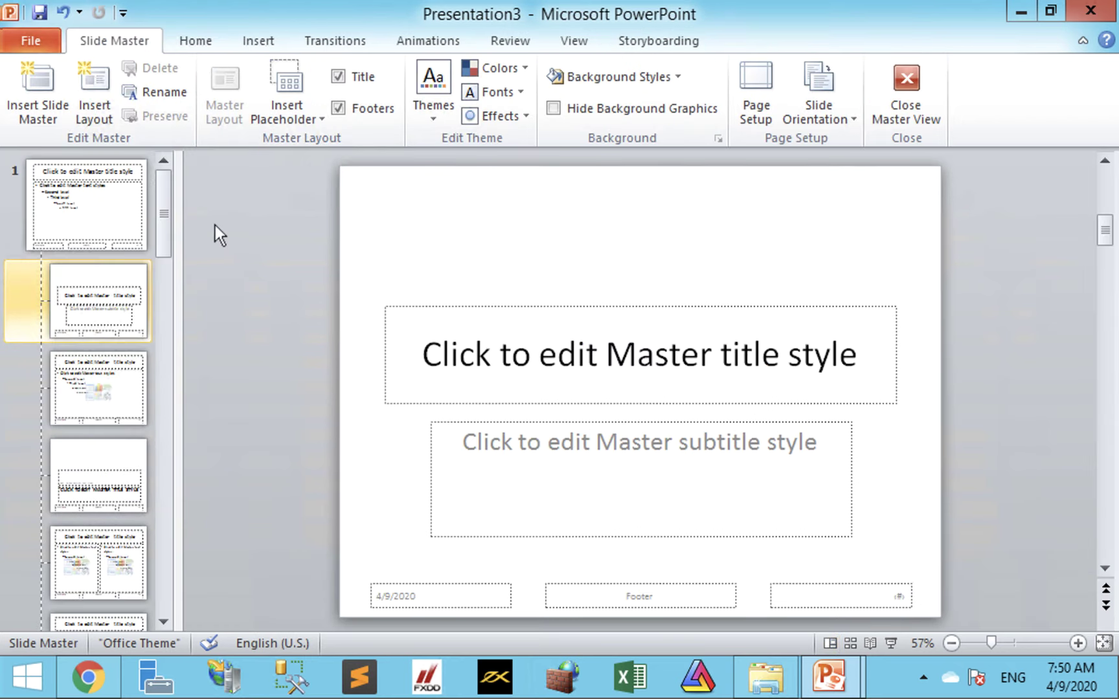
mouse_move(167, 213)
left_mouse_down()
mouse_move(177, 359)
mouse_move(162, 550)
mouse_move(163, 482)
left_mouse_up()
left_click(119, 373)
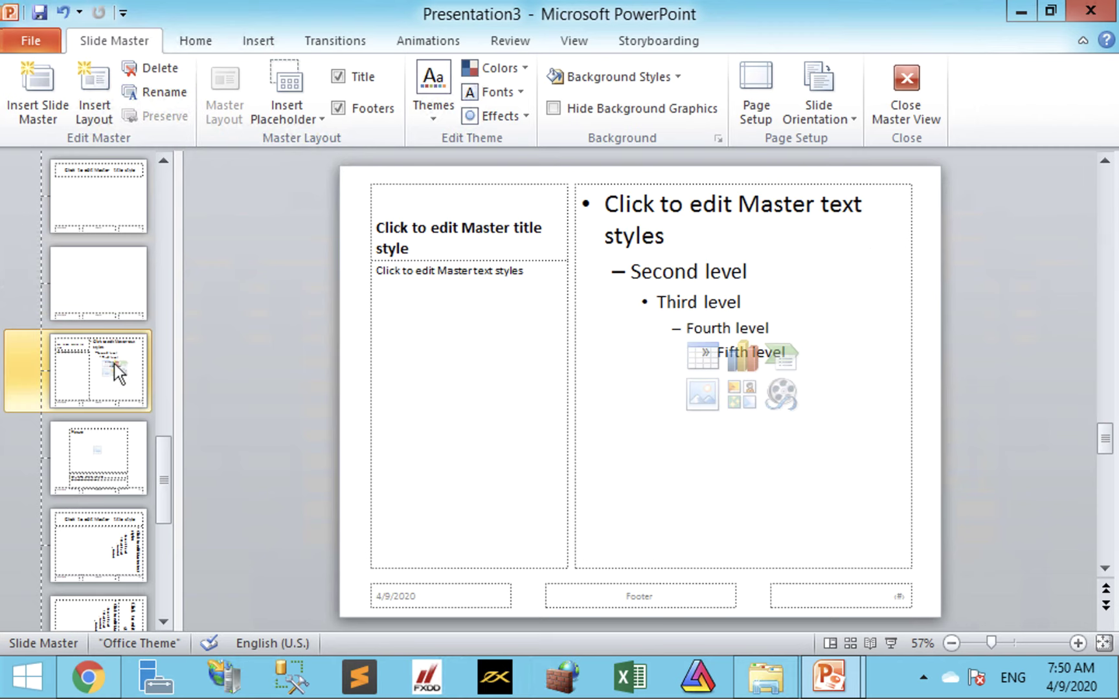
left_click(123, 472)
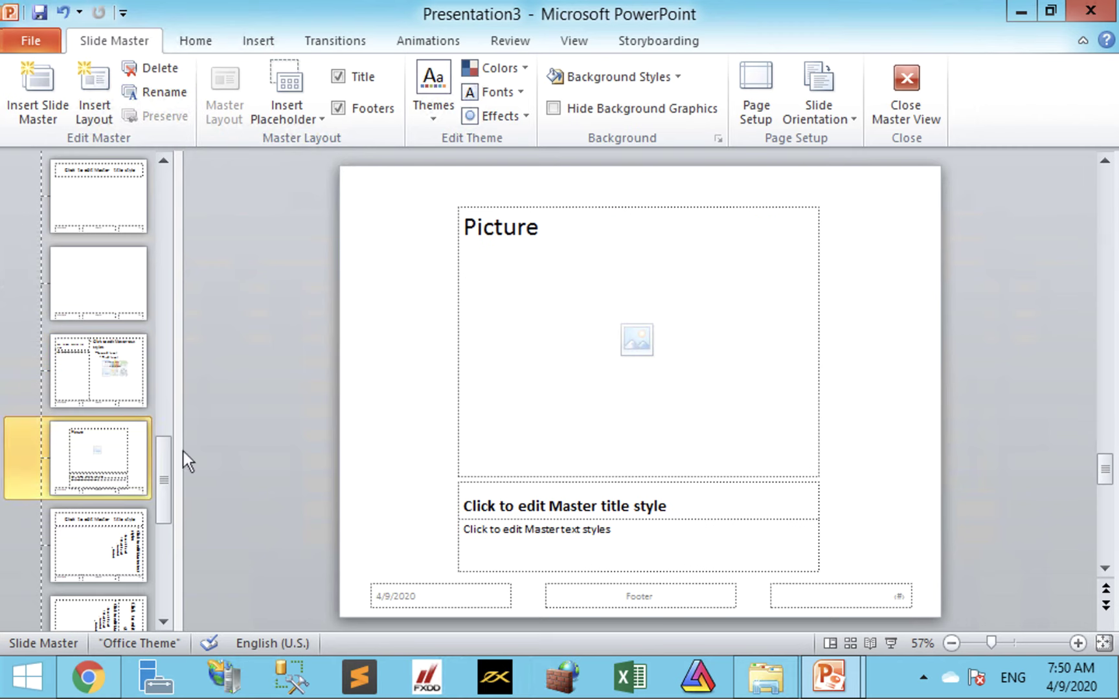
left_click(73, 550)
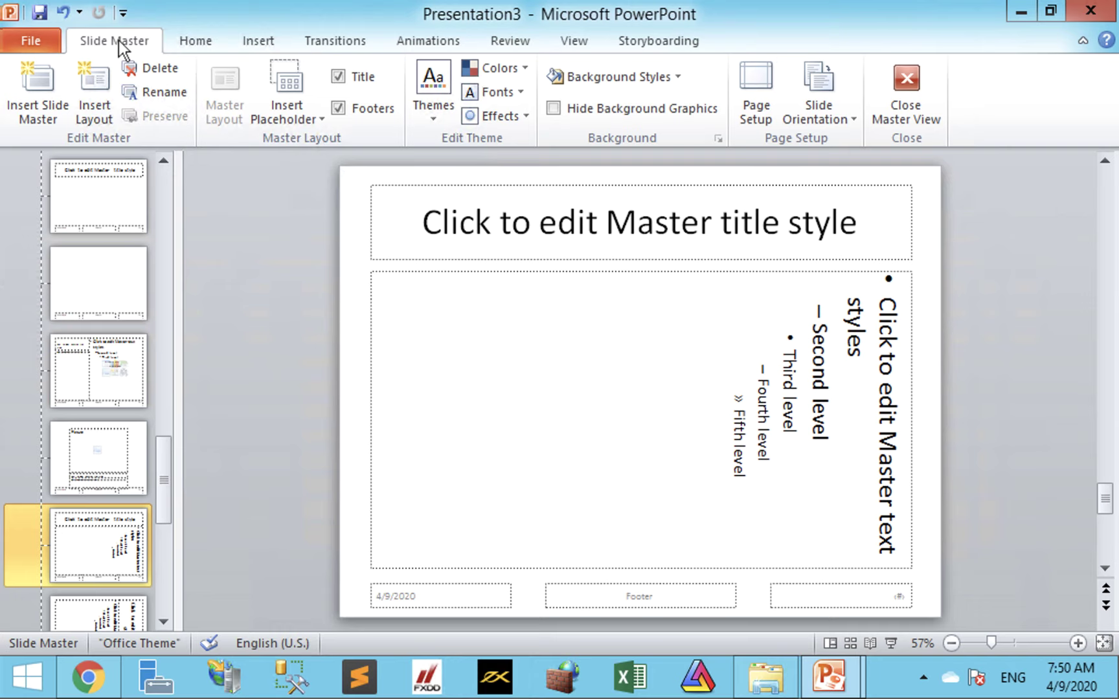
left_click(893, 81)
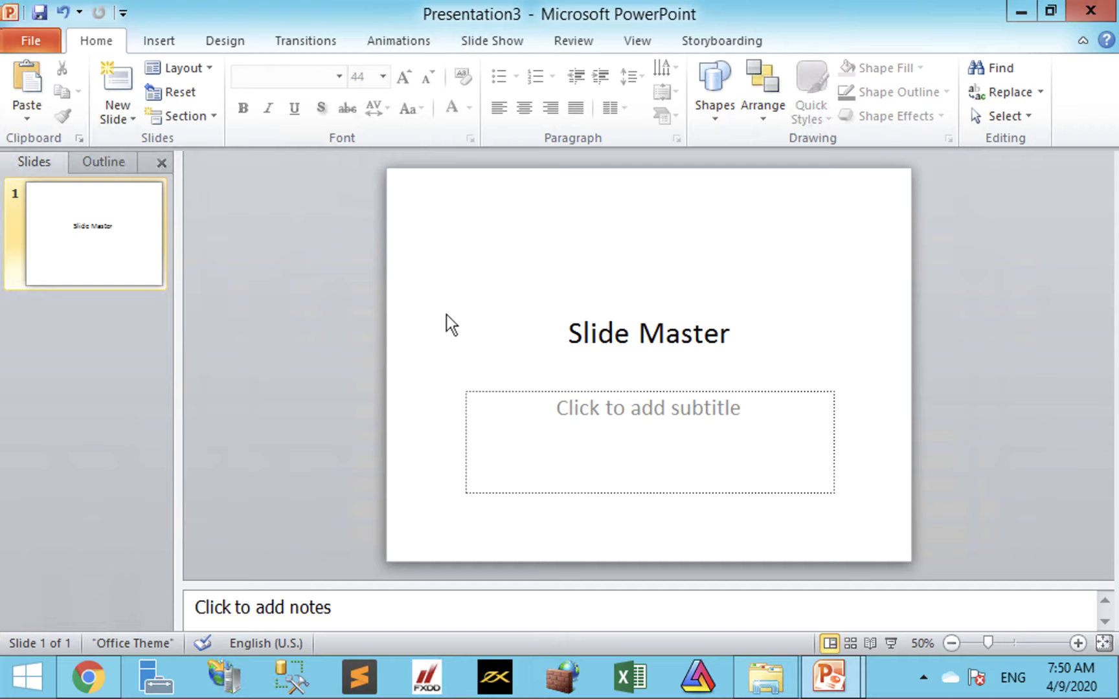
right_click(407, 254)
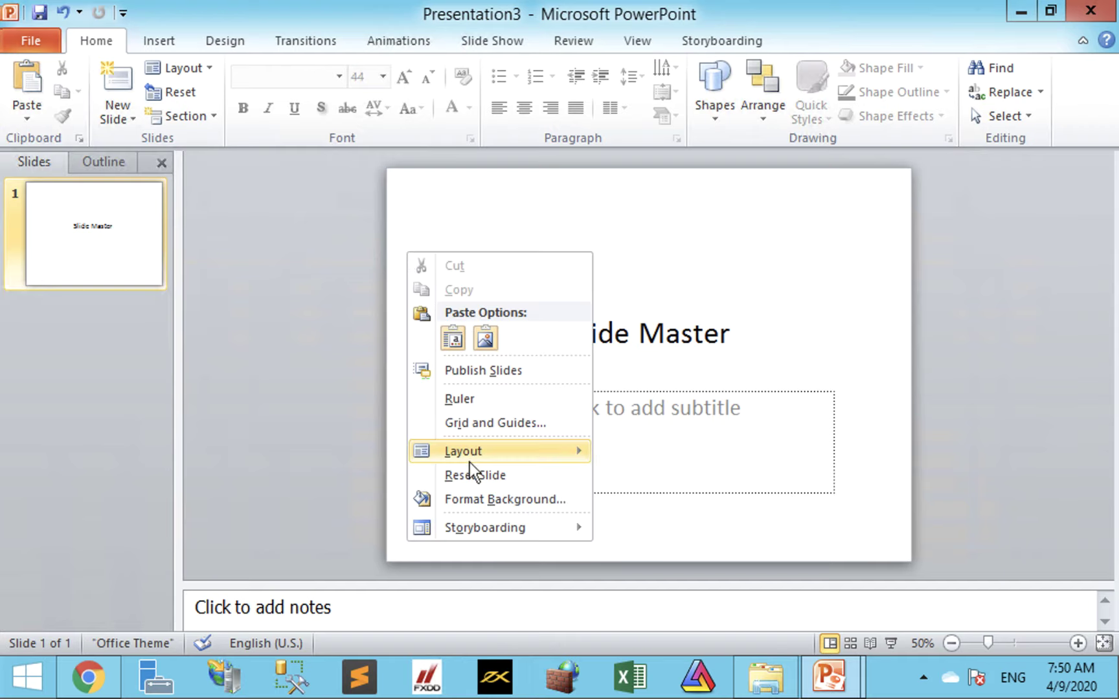
mouse_move(498, 451)
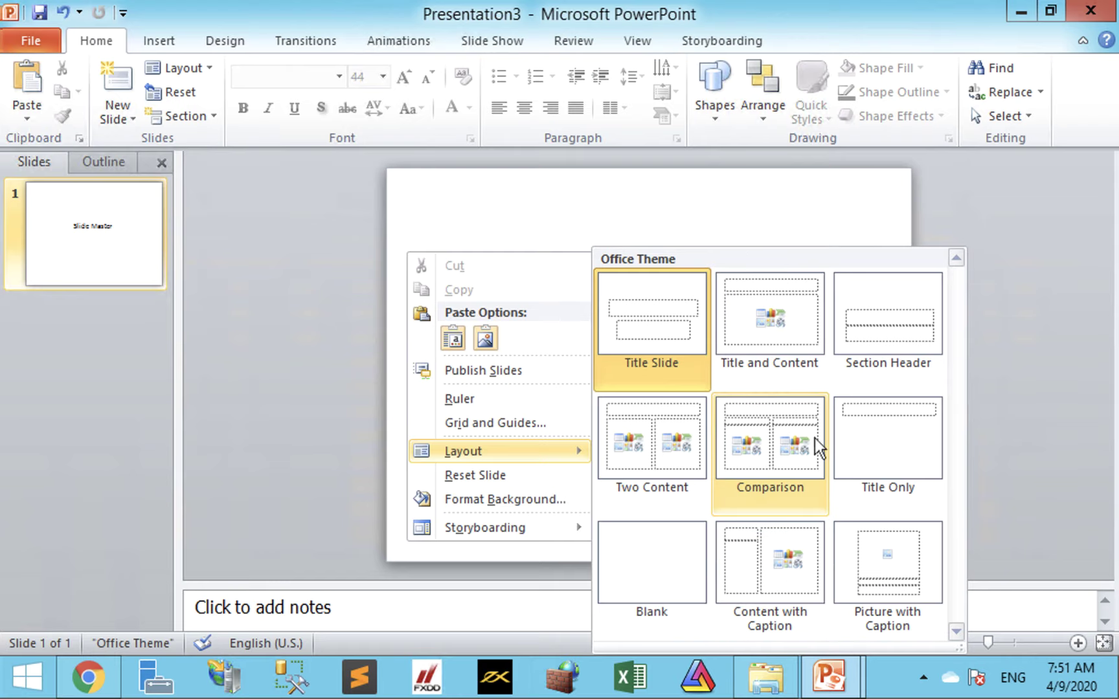
left_click(706, 203)
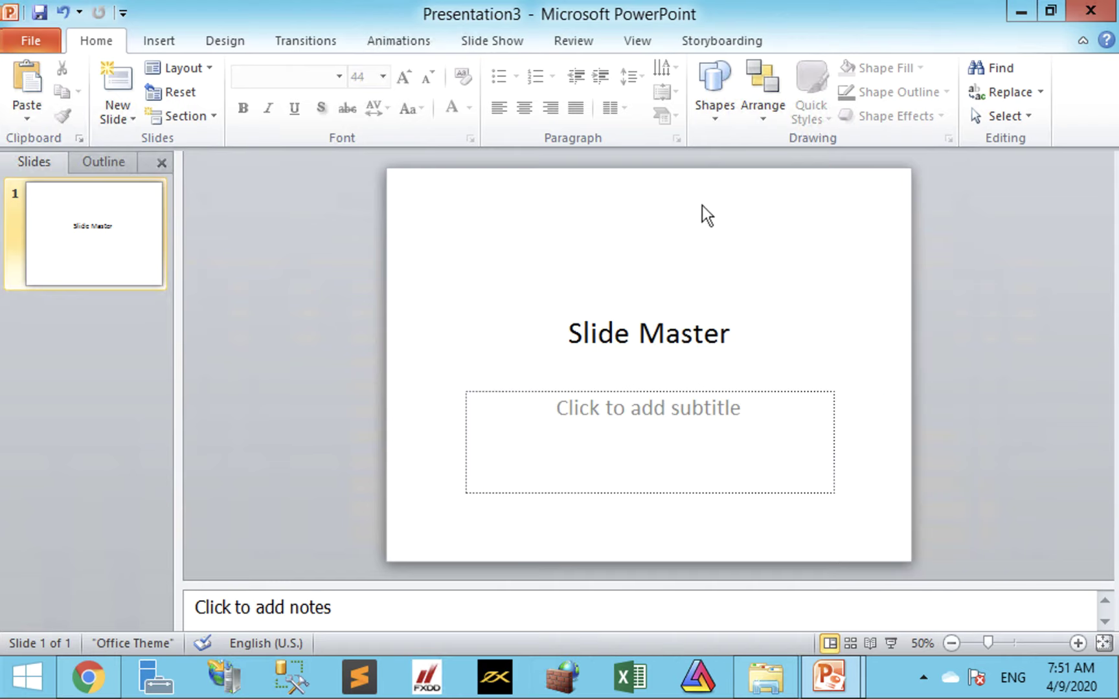
left_click(629, 37)
left_click(244, 91)
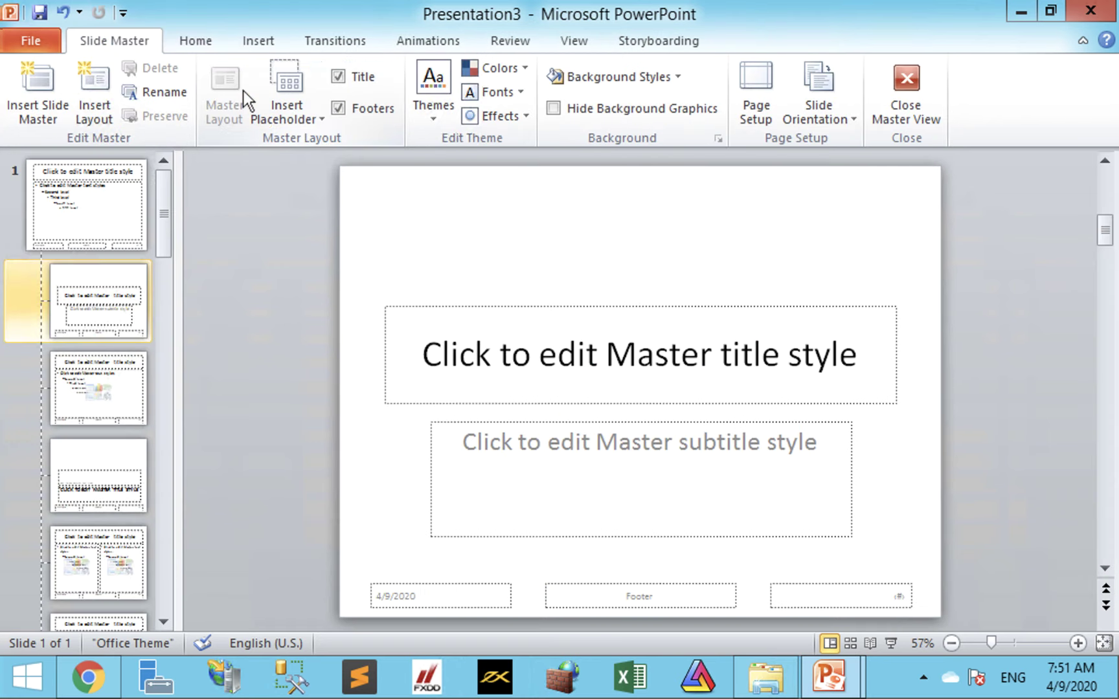
left_click(103, 381)
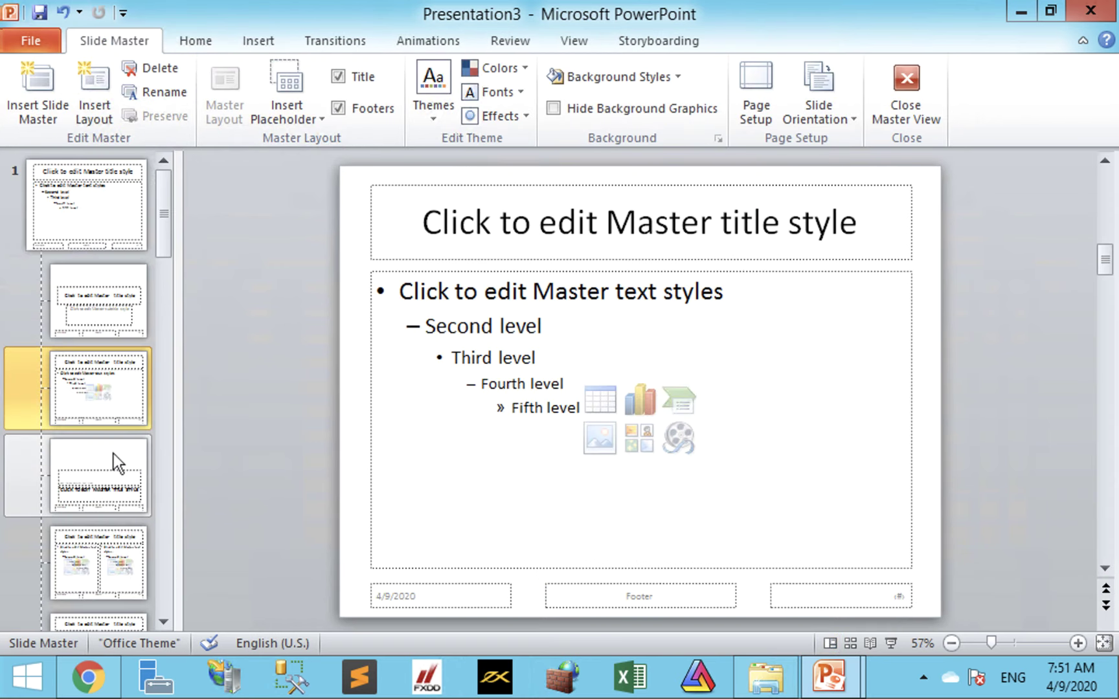
left_click(117, 477)
scroll(116, 453, "down", 3)
left_click(118, 373)
left_click(123, 448)
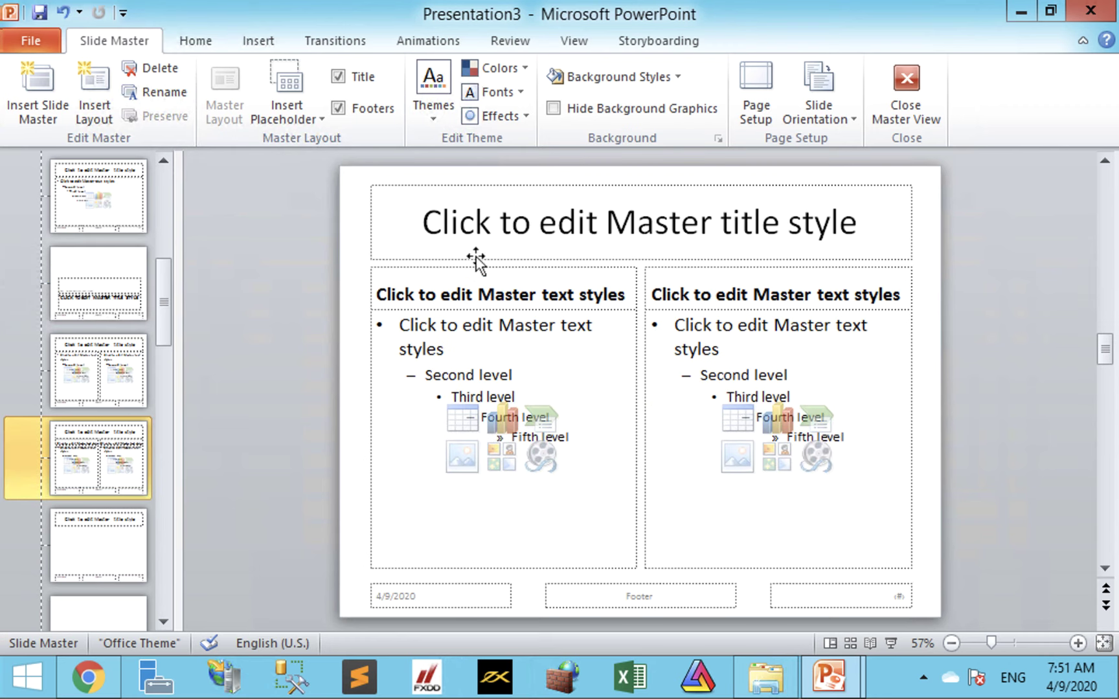
left_click(910, 116)
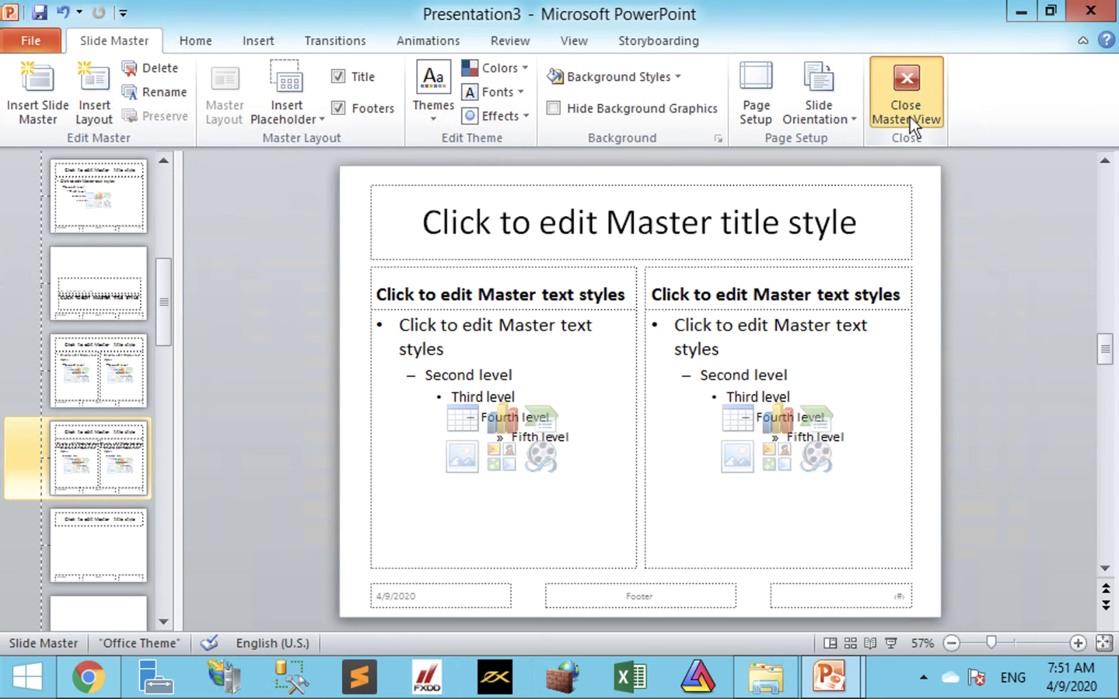
right_click(410, 264)
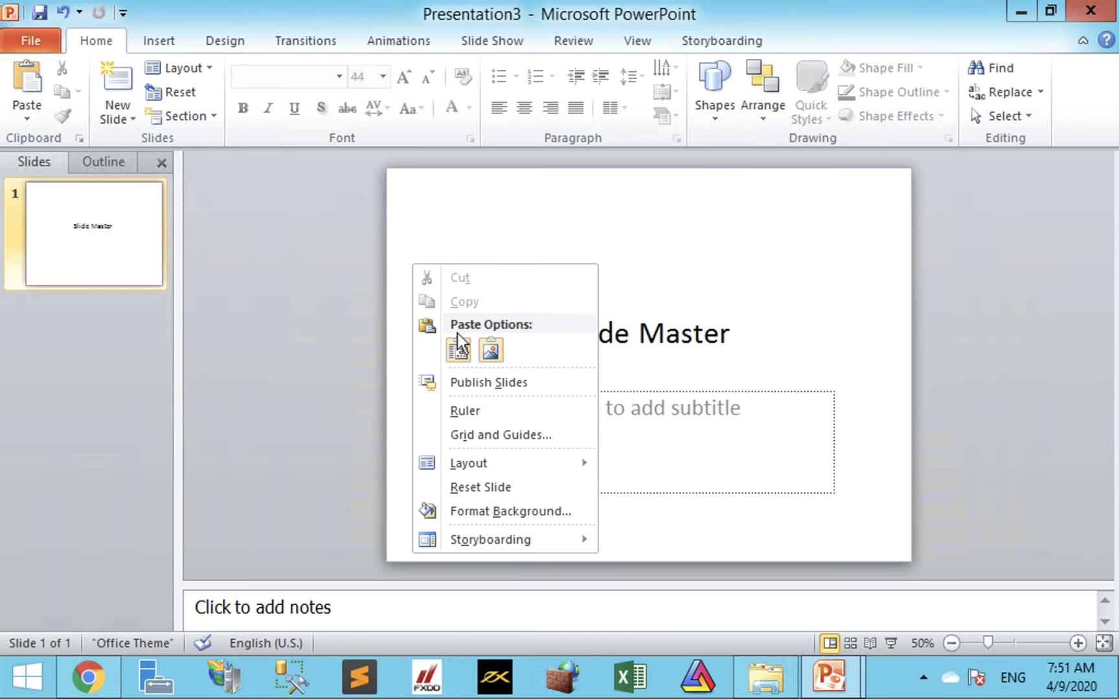
mouse_move(468, 463)
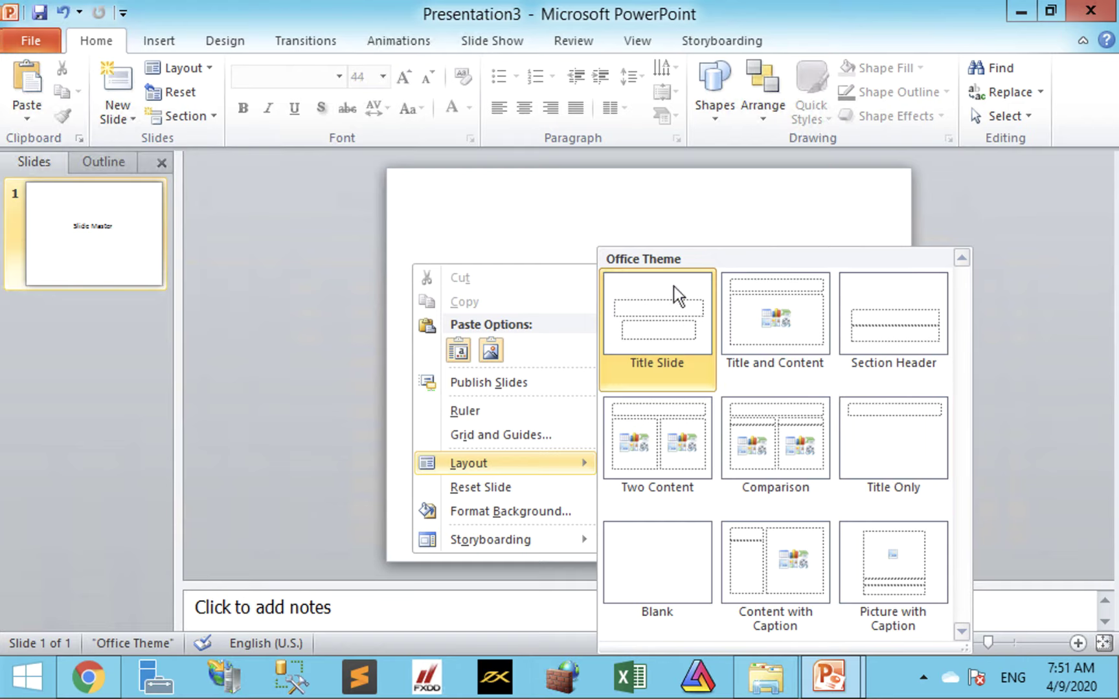
left_click(525, 221)
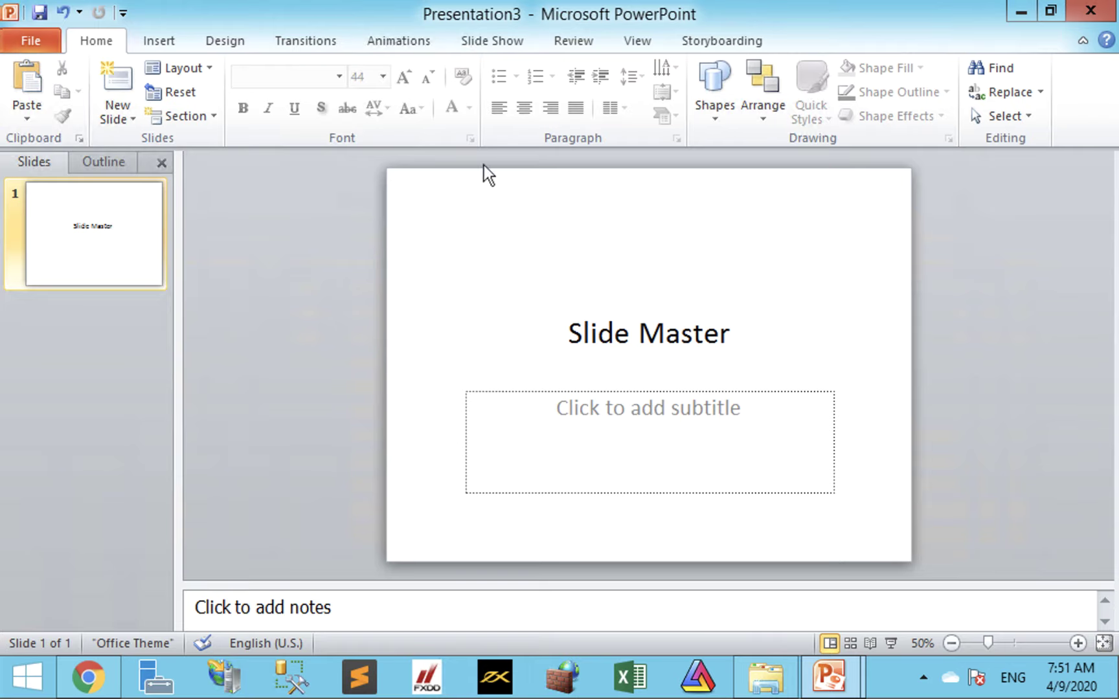
Switch to Slide Master view and select the top-level master slide.
left_click(647, 42)
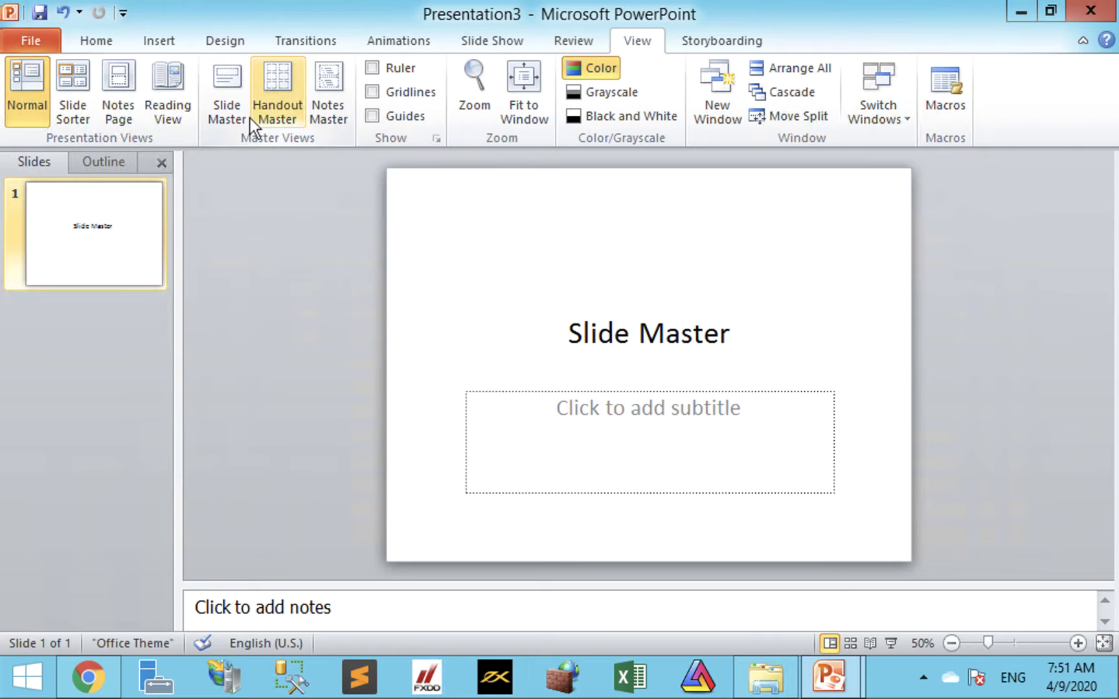
left_click(230, 97)
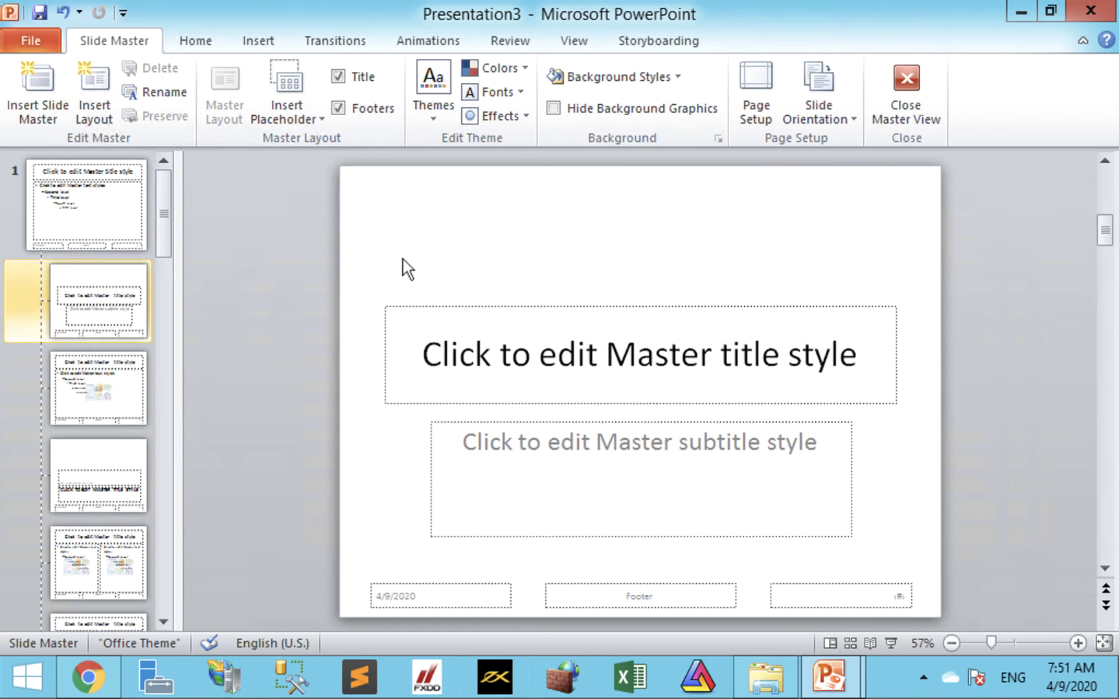
left_click(163, 237)
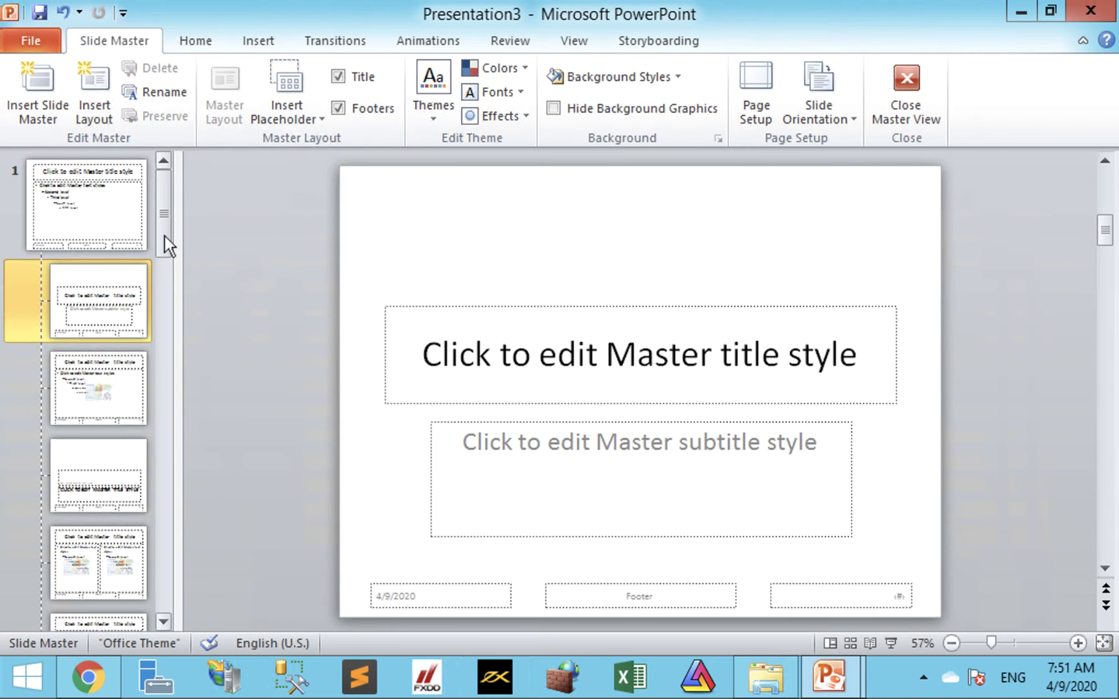
left_click(108, 197)
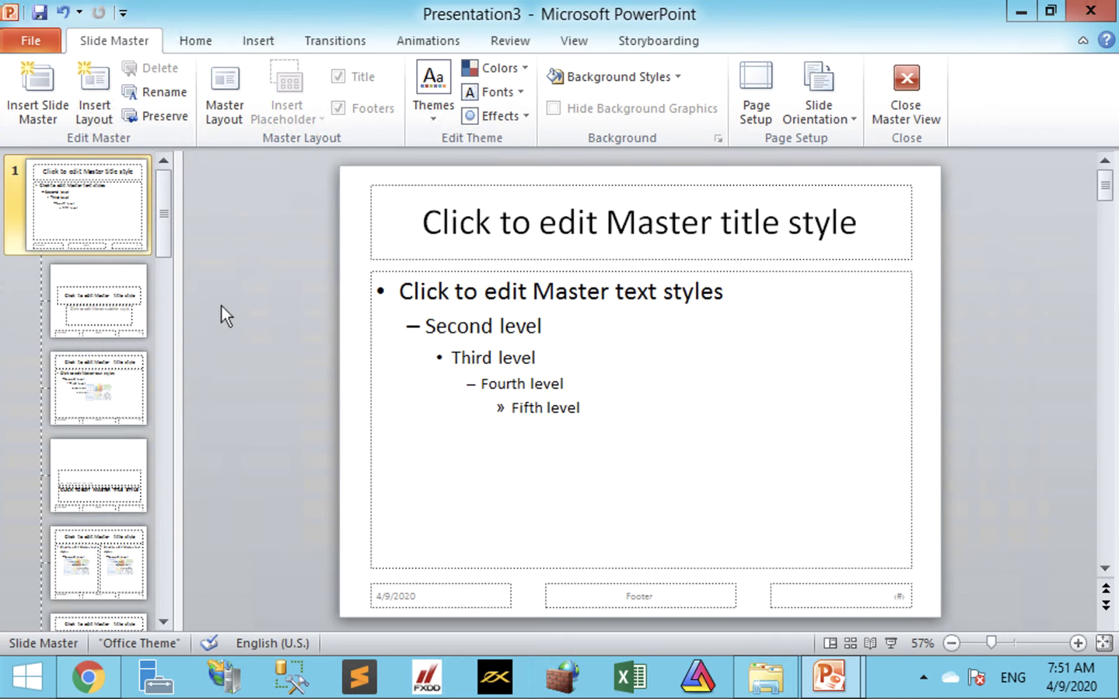
Delete the master's date, footer and slide-number placeholders.
left_click(400, 581)
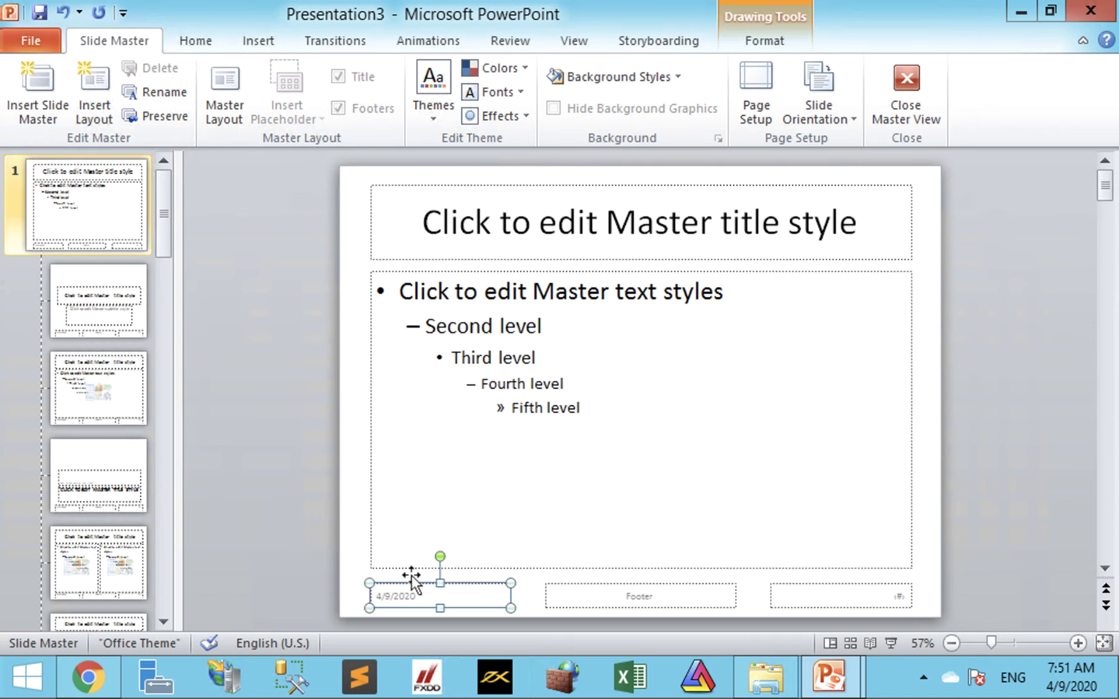
left_click(567, 586)
key("Delete")
left_click(833, 586)
key("Delete")
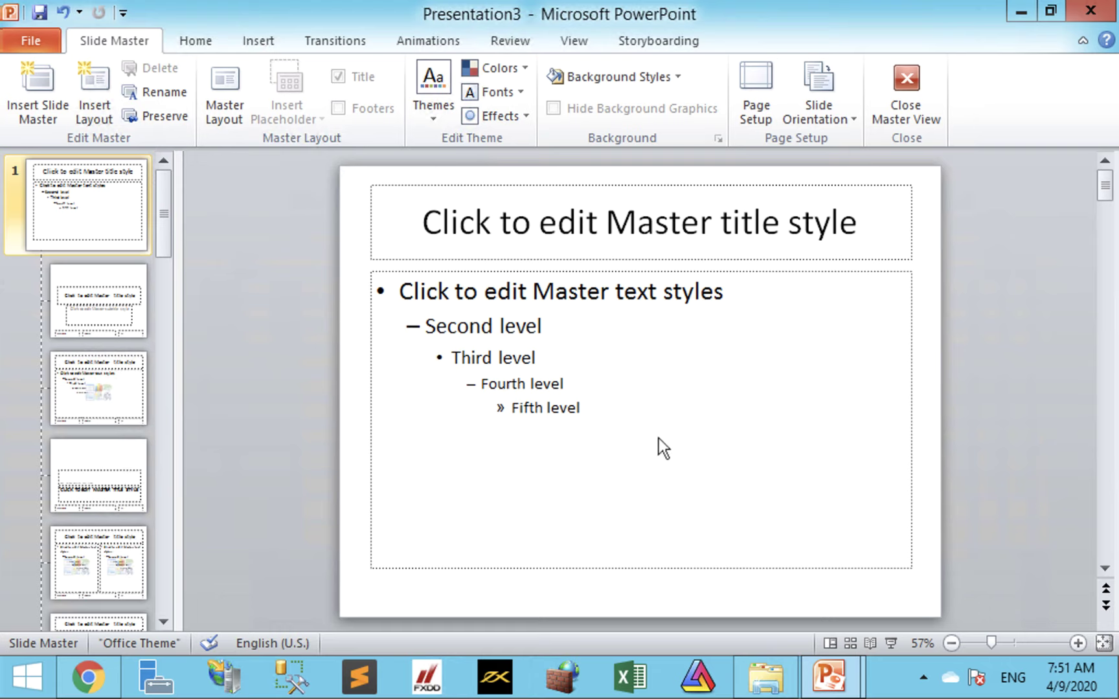
Draw a text box at the master's bottom-right corner containing 'Trang'.
left_click(271, 47)
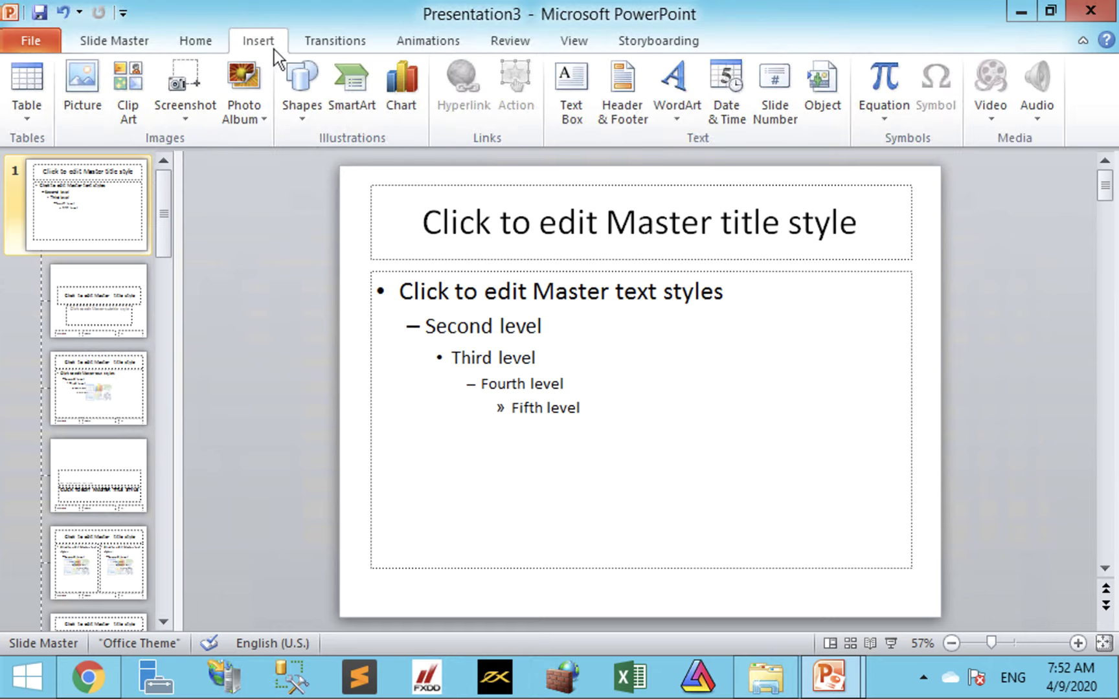
left_click(574, 117)
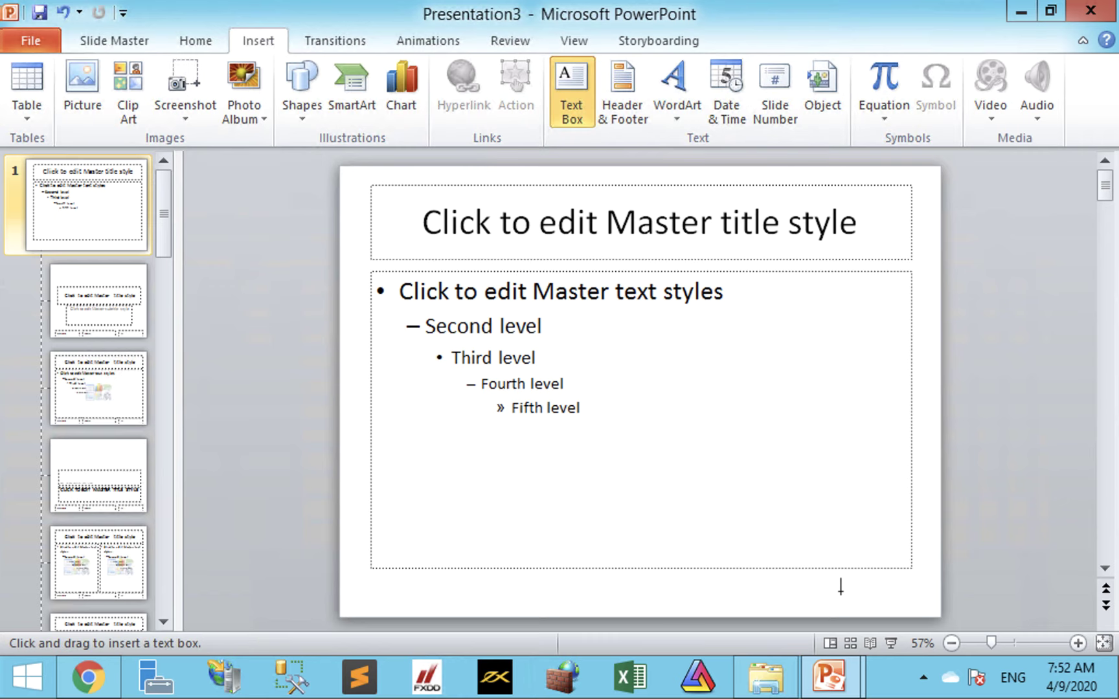
left_click_drag(829, 590, 941, 617)
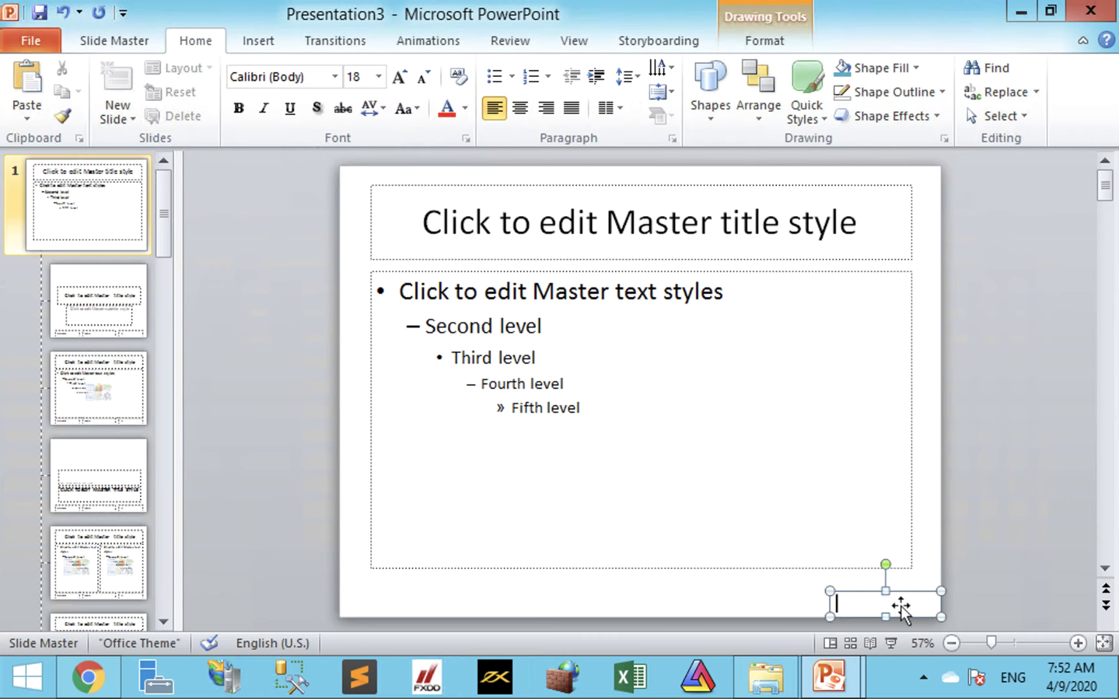
type("Tra")
type("ng")
Insert the slide-number field after 'Trang' and centre the label in its box.
left_click(254, 40)
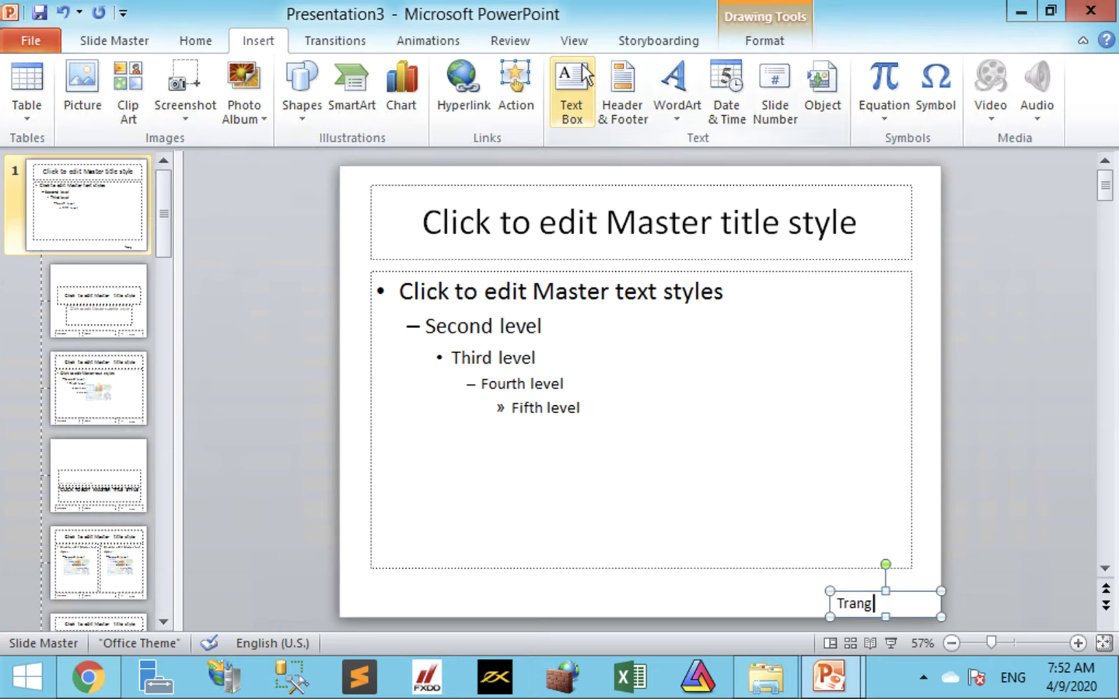
left_click(783, 122)
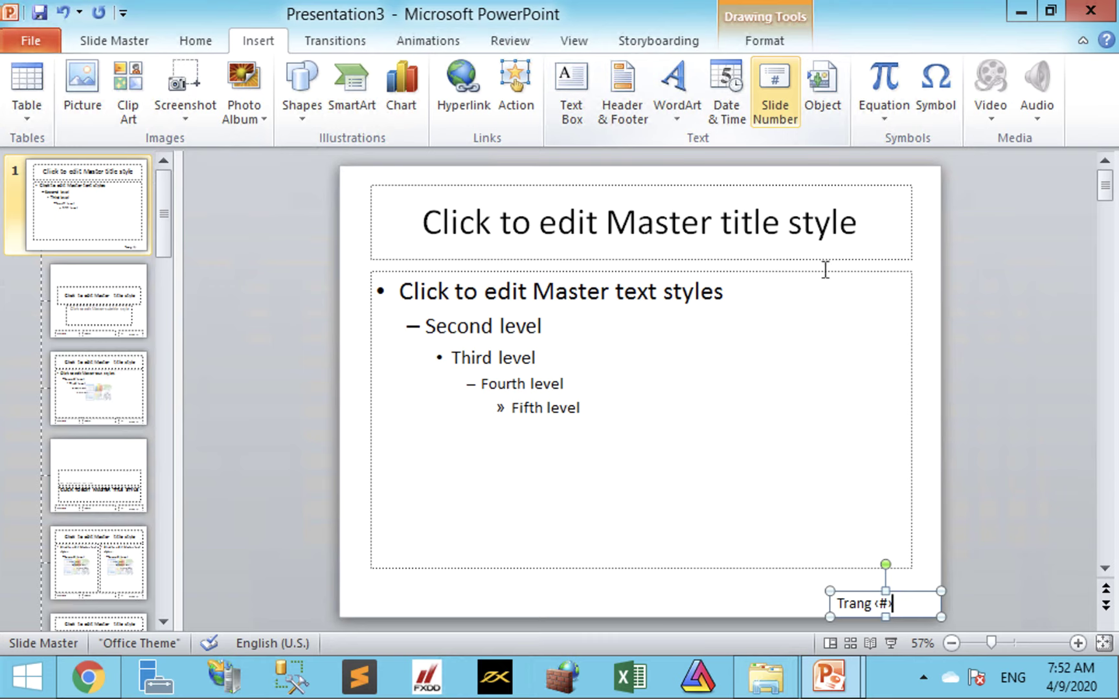
left_click(830, 605)
key("ctrl+e")
left_click(790, 607)
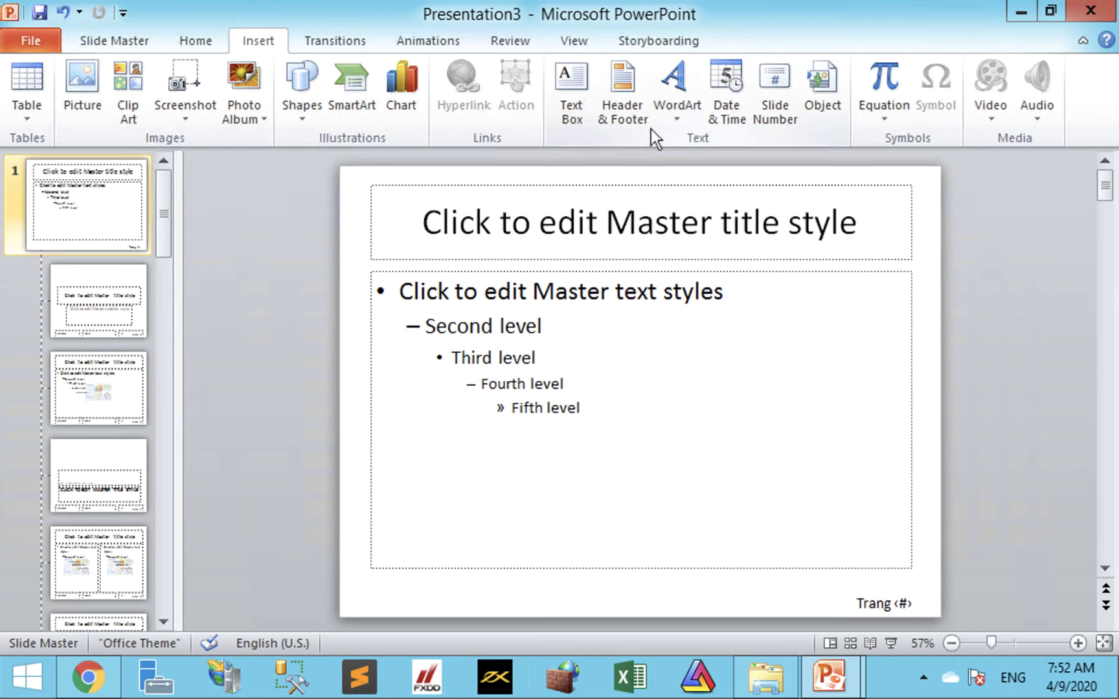
left_click(132, 43)
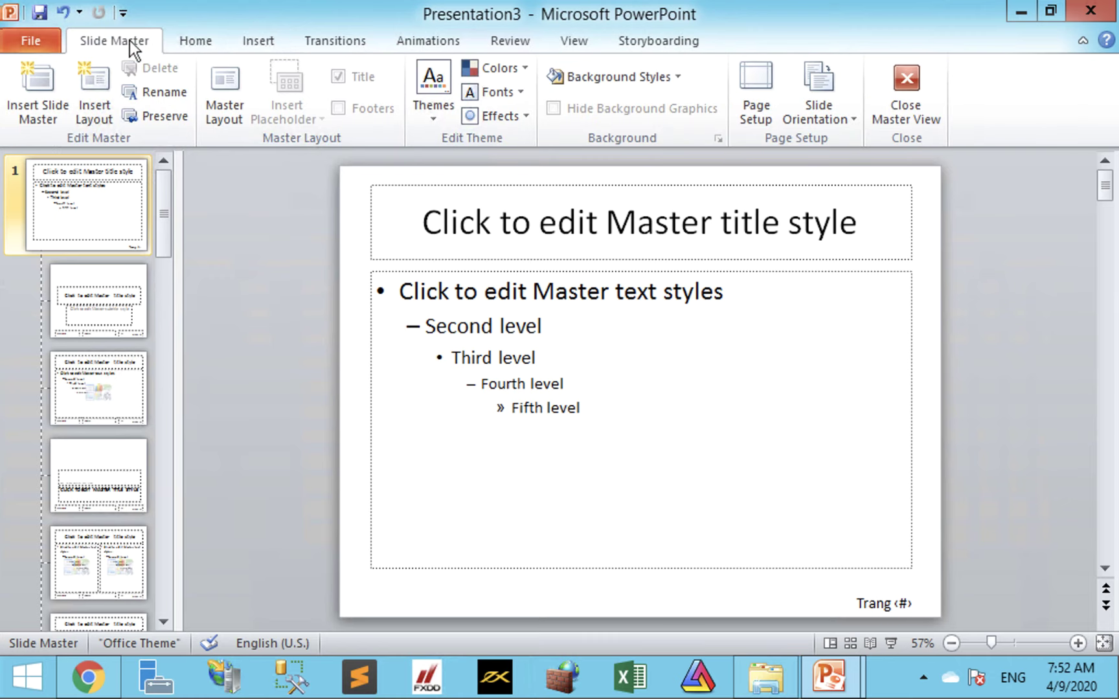
Return to normal view and add slides 2 and 3 after the title slide.
left_click(889, 113)
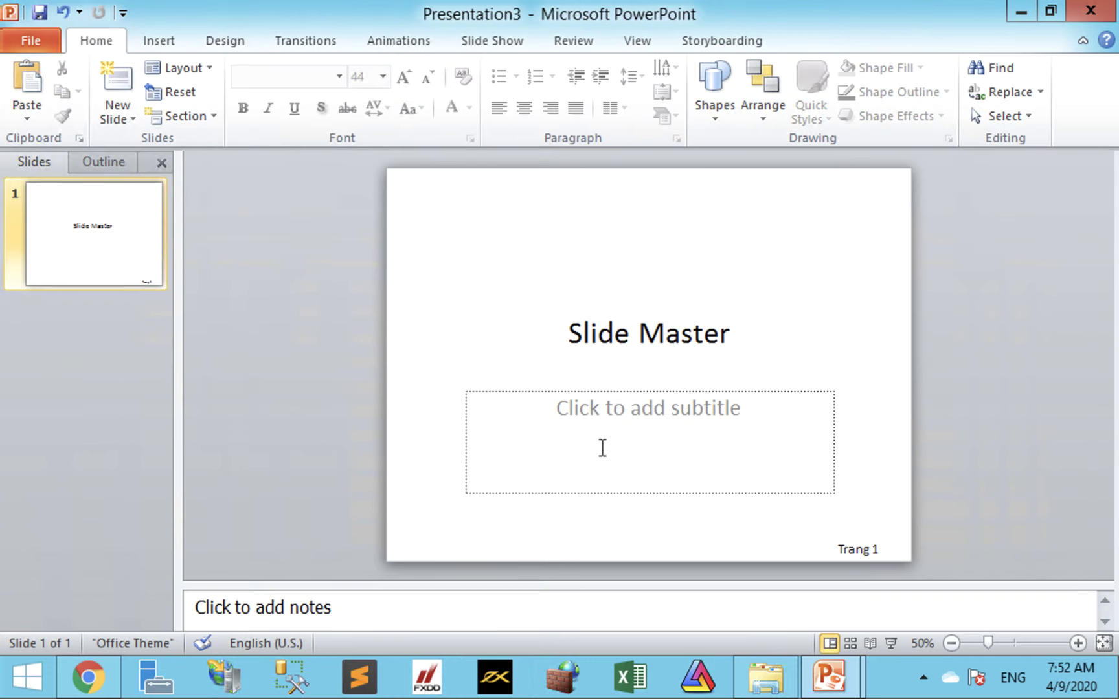
right_click(75, 312)
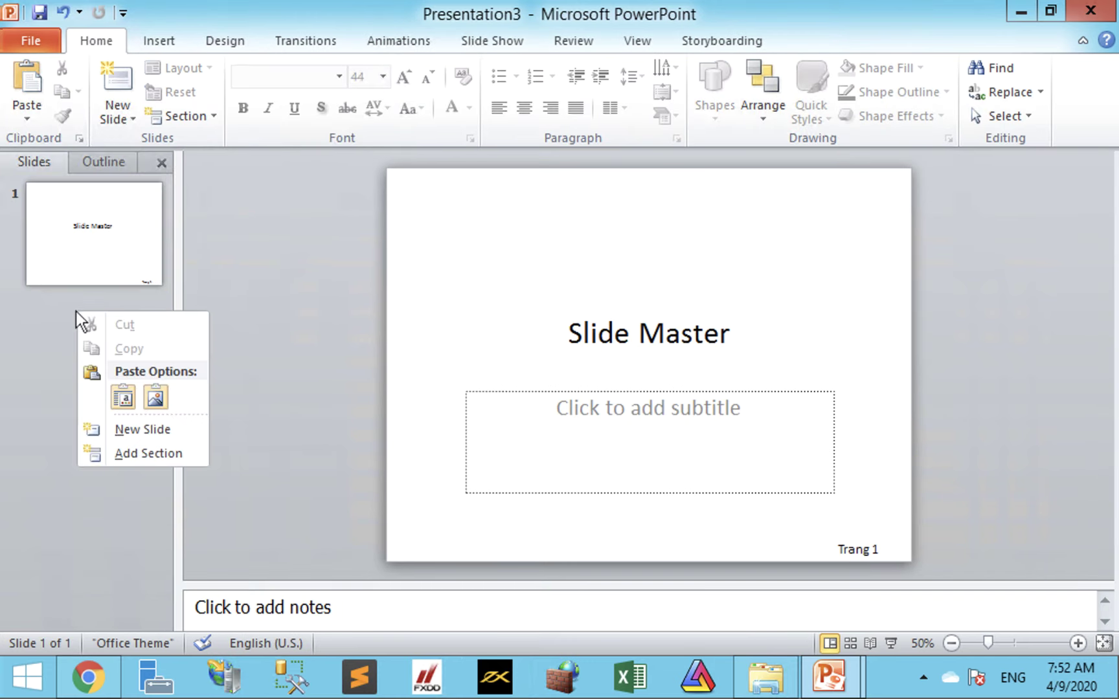
left_click(149, 429)
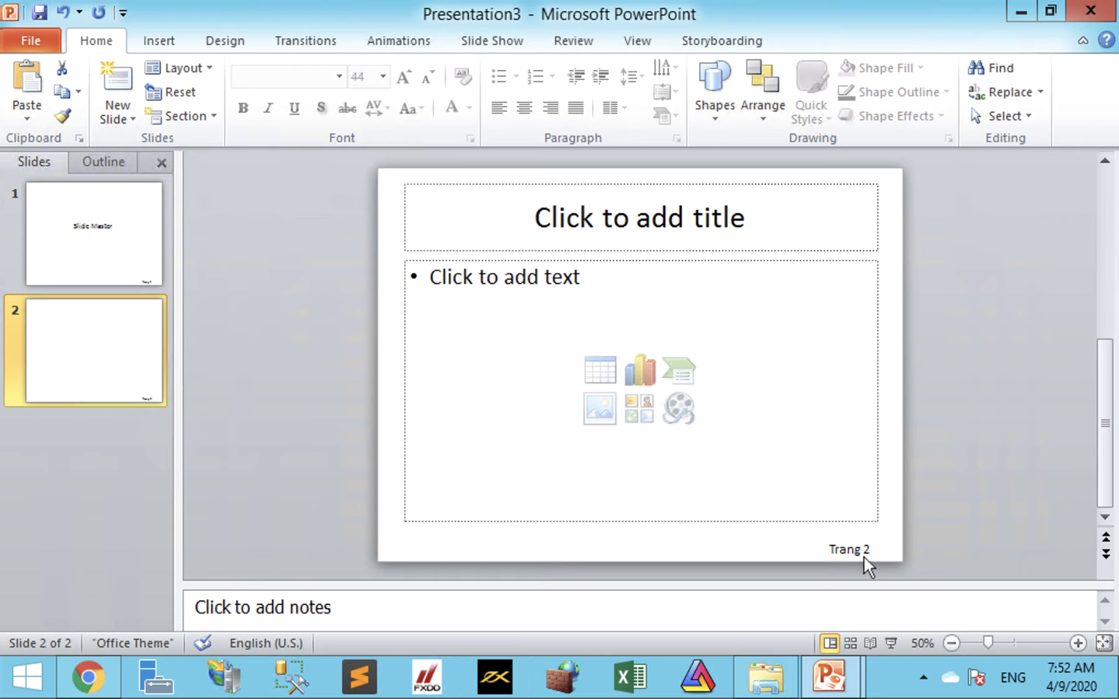
right_click(128, 460)
left_click(209, 576)
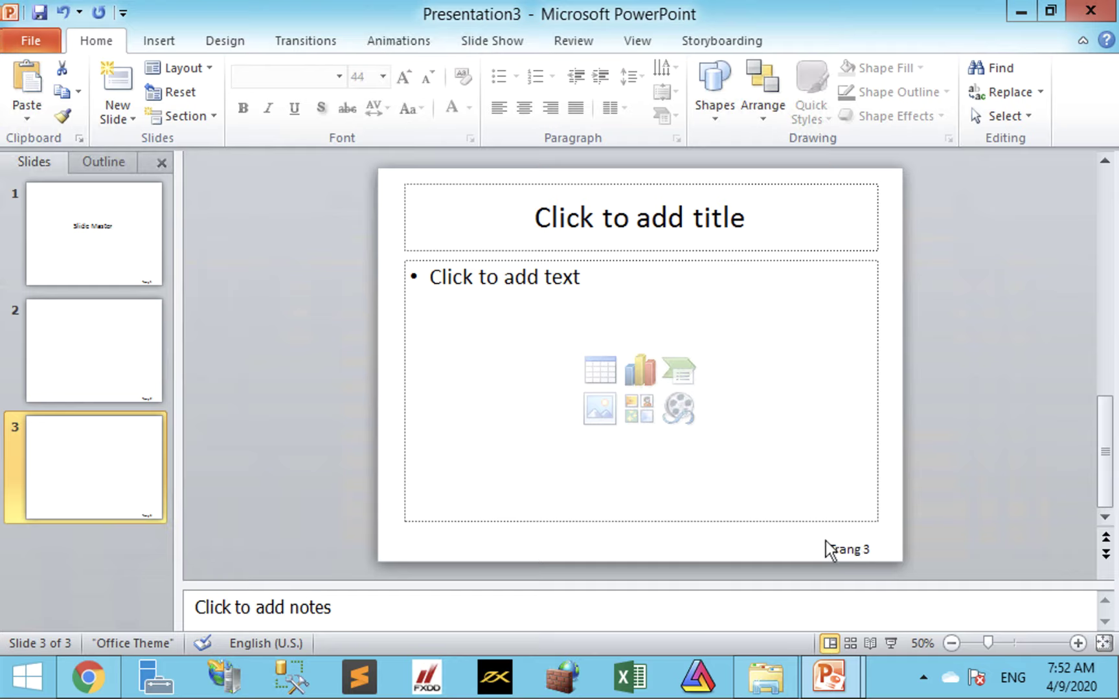
right_click(855, 549)
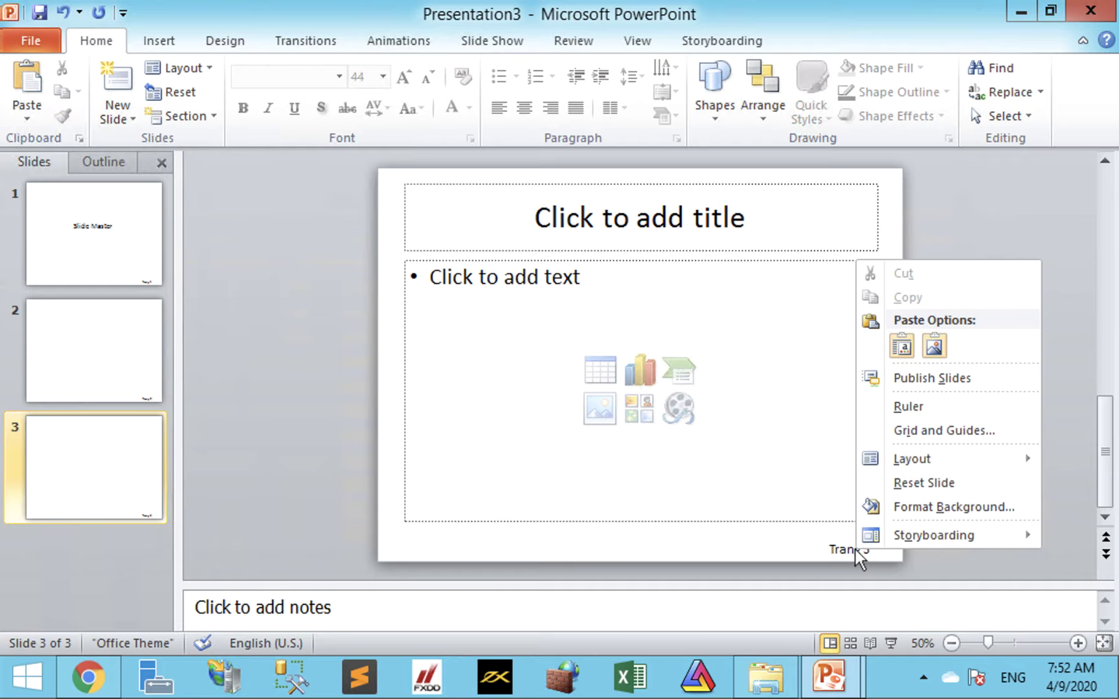
key("Escape")
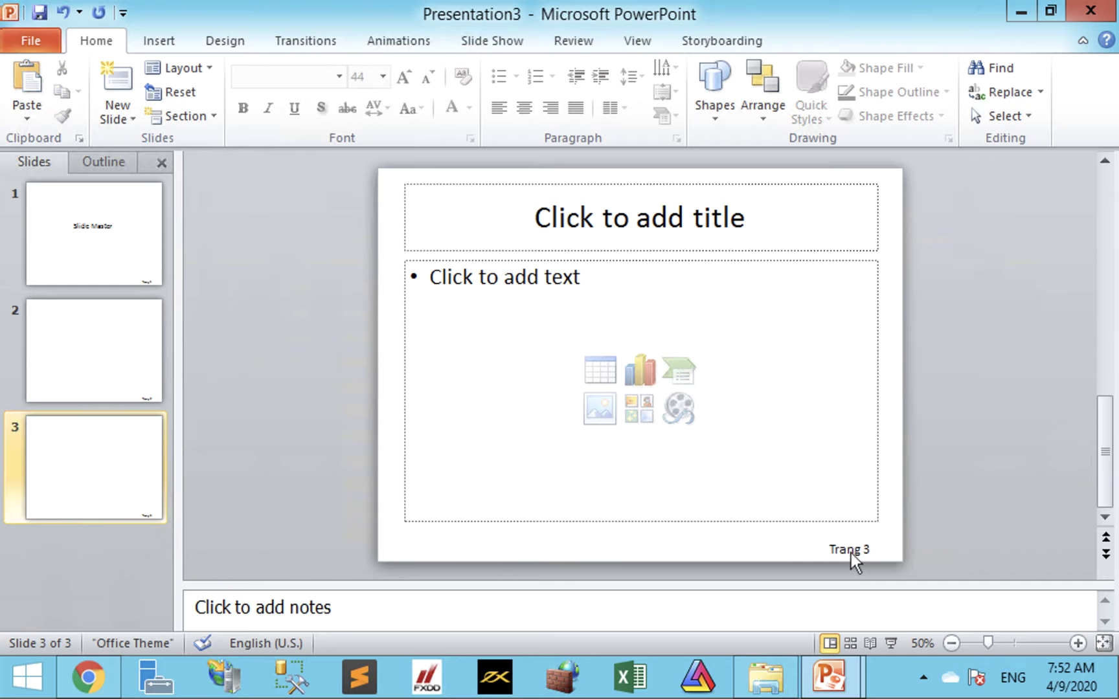
Reopen the slide master and pull the Trang ‹#› box's right edge inward.
left_click(644, 46)
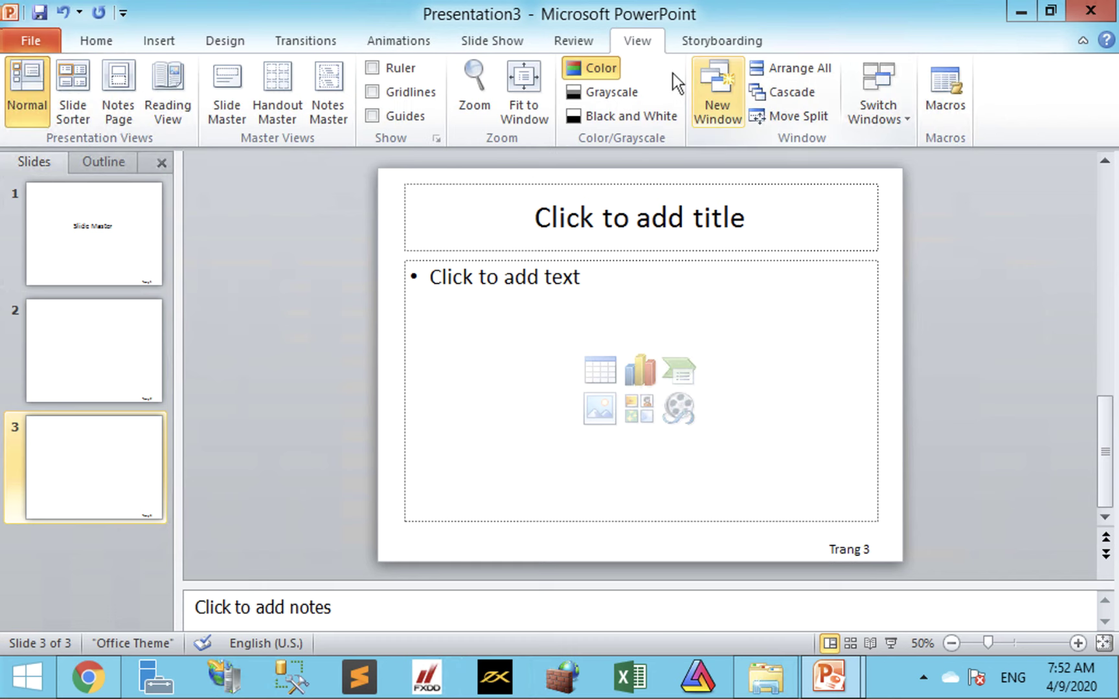
left_click(238, 97)
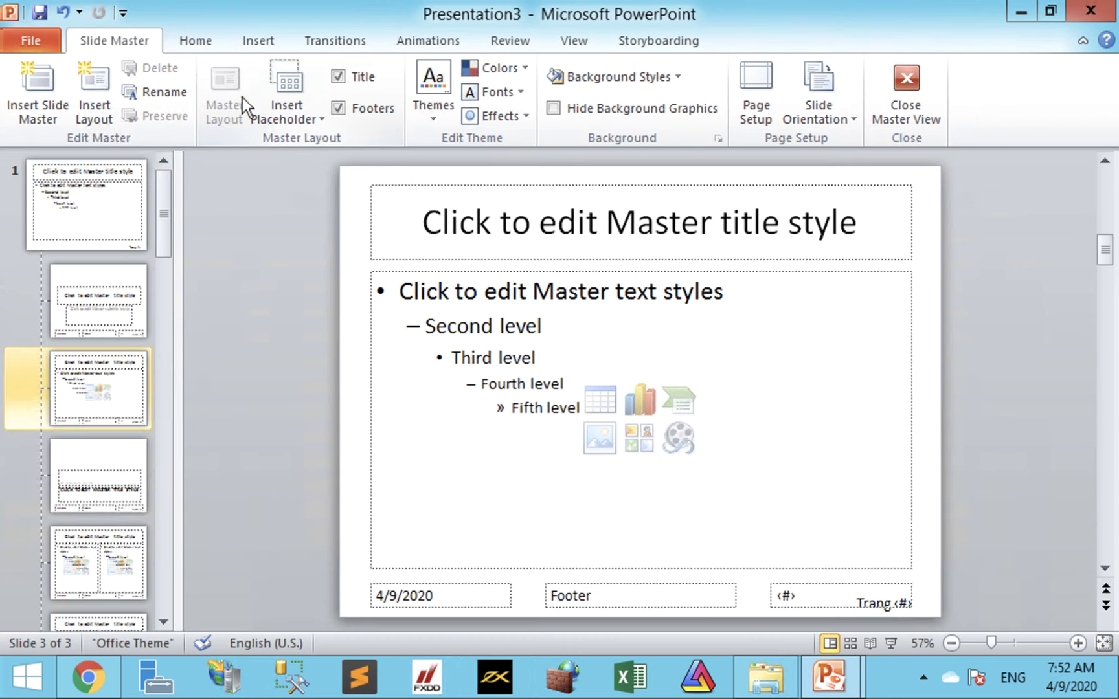
left_click(74, 211)
left_click(892, 600)
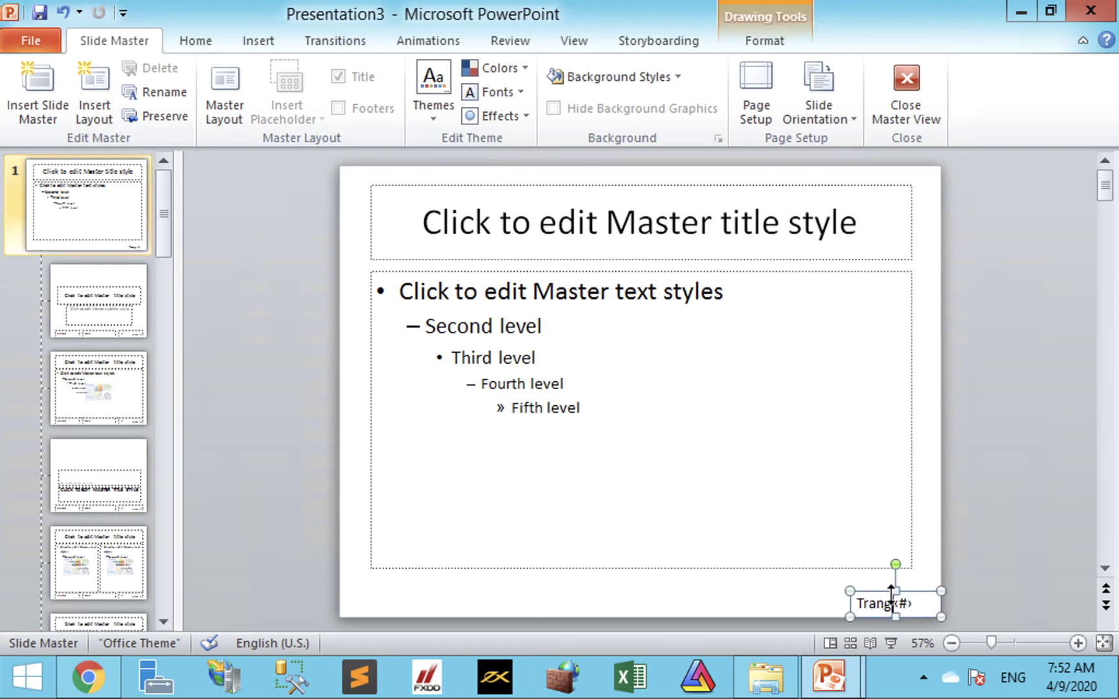
left_click_drag(940, 604, 886, 593)
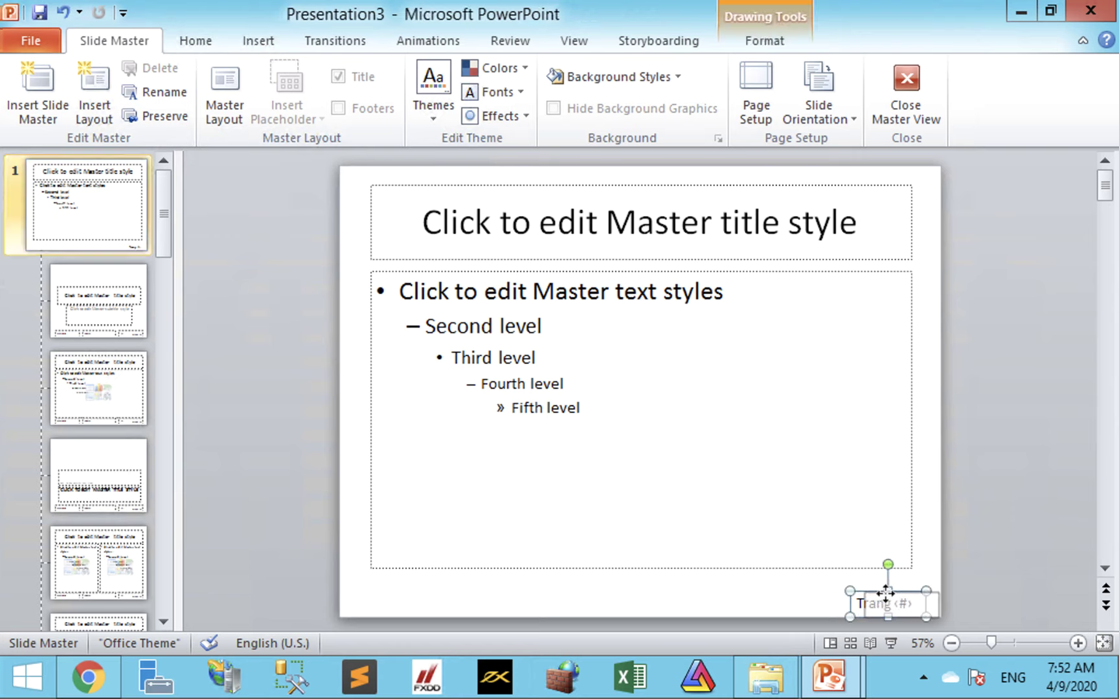
left_click(792, 596)
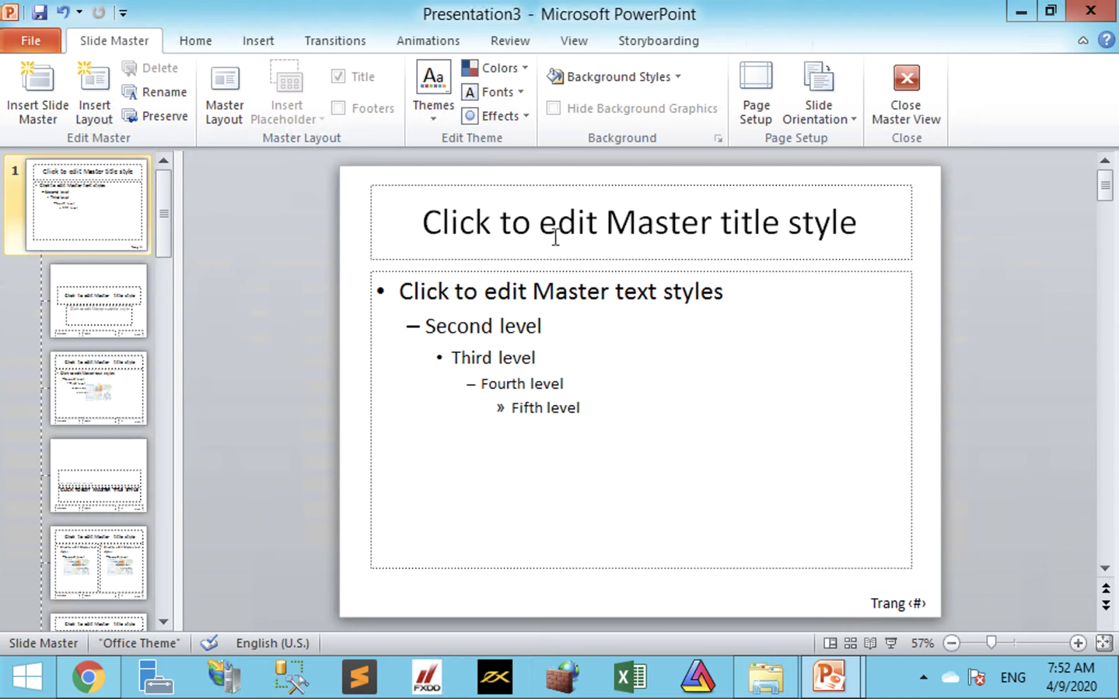
left_click(261, 39)
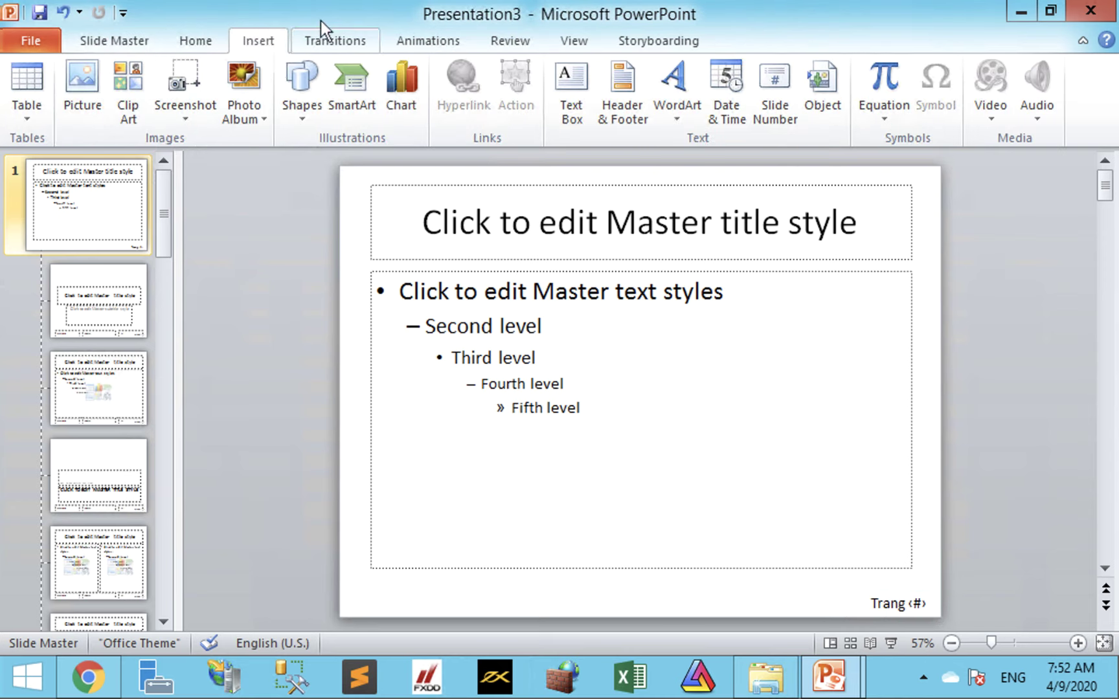
Draw an empty text box at the master's bottom-left, nudge it up, and enter edit mode.
left_click(578, 118)
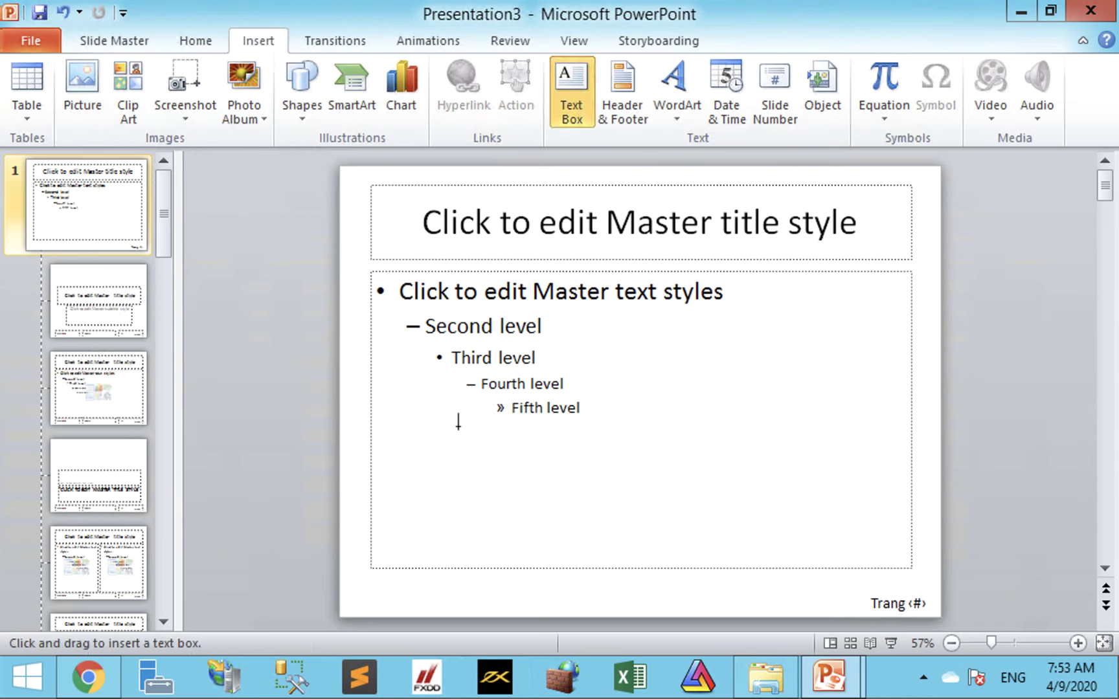
left_click_drag(340, 599, 515, 626)
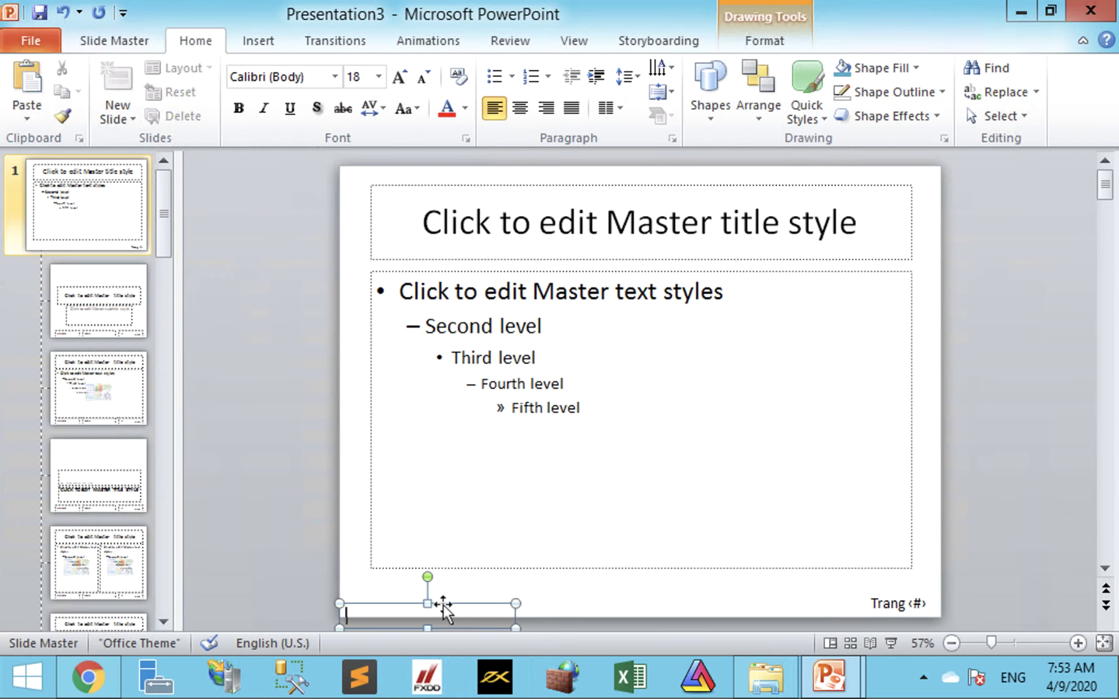
left_click_drag(443, 613, 443, 601)
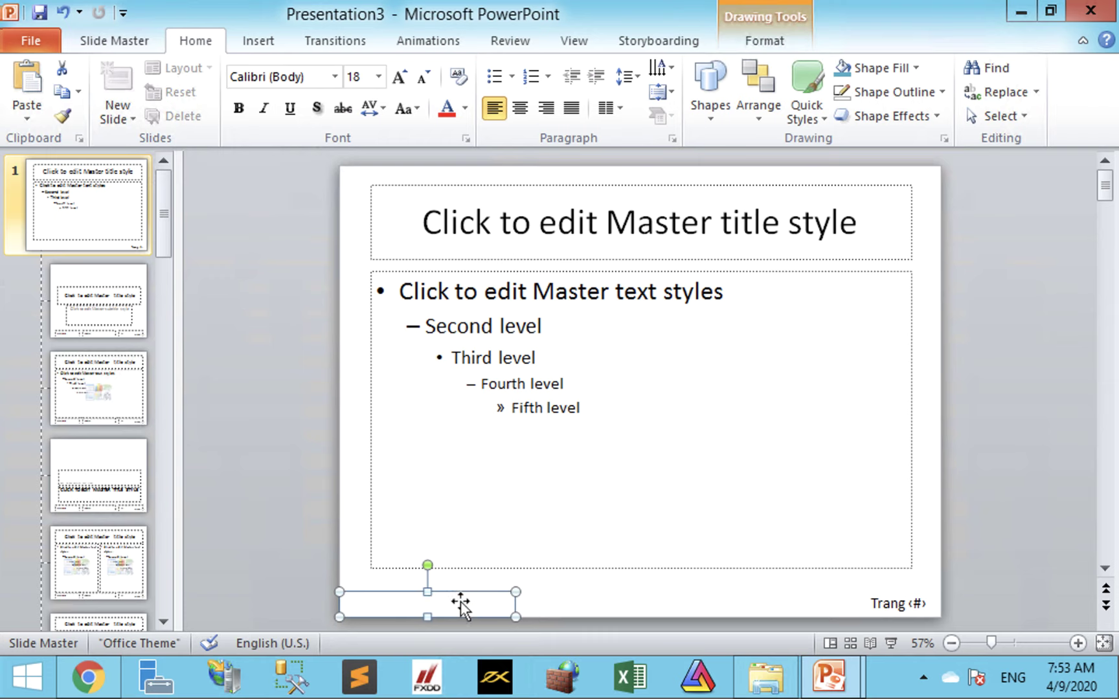
right_click(371, 594)
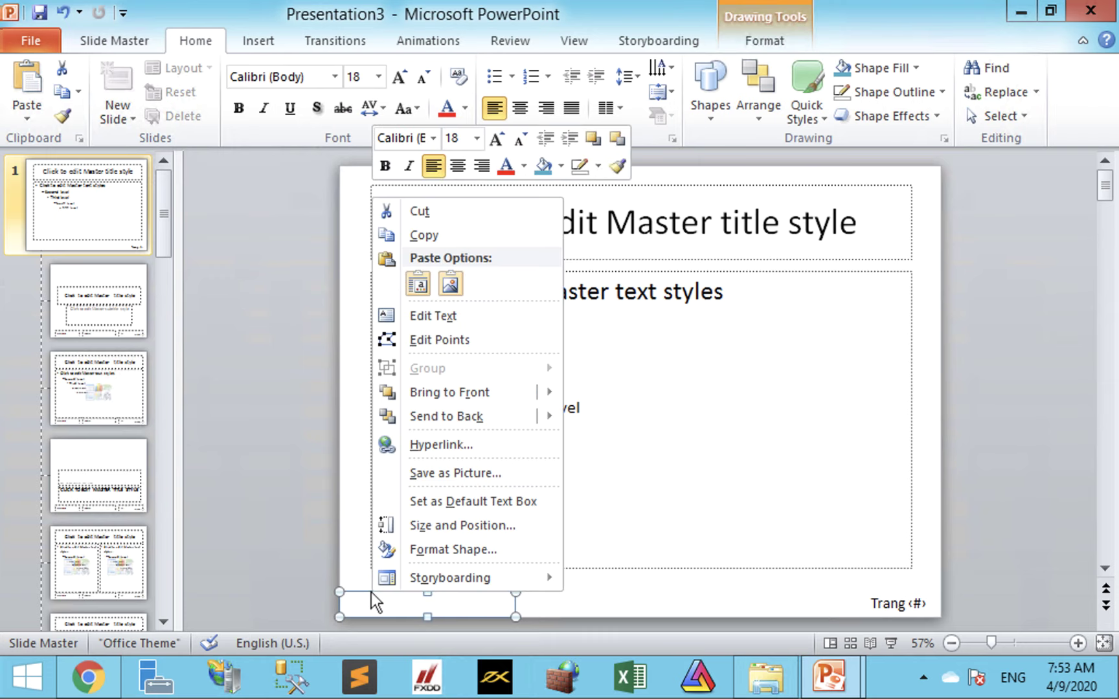
left_click(430, 315)
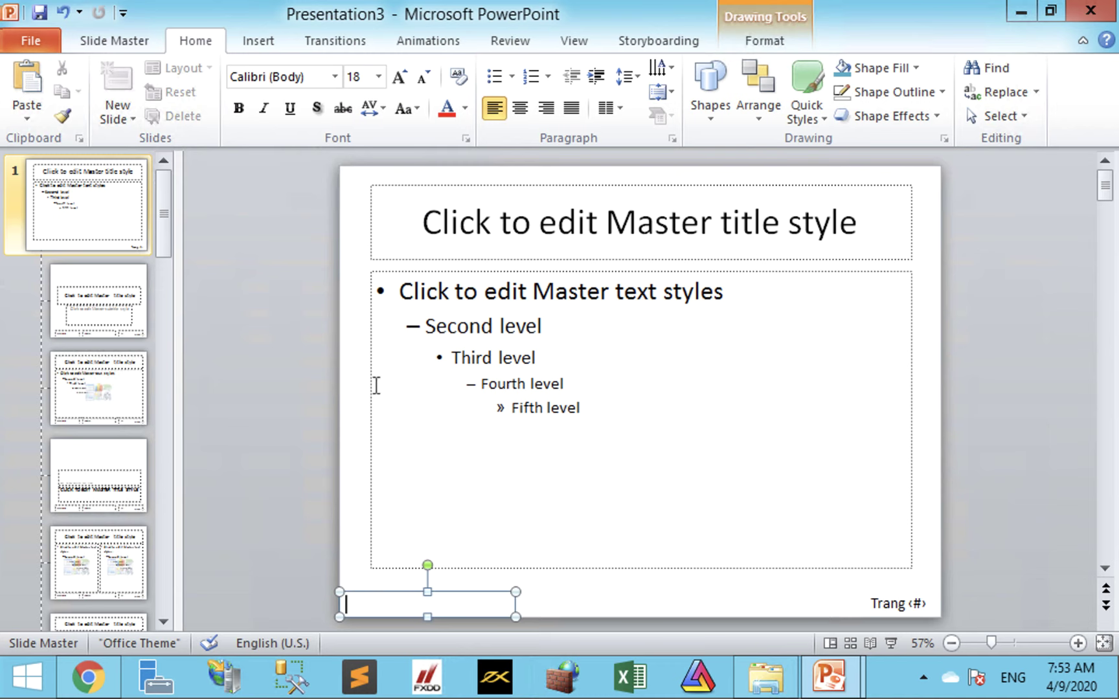
left_click(258, 40)
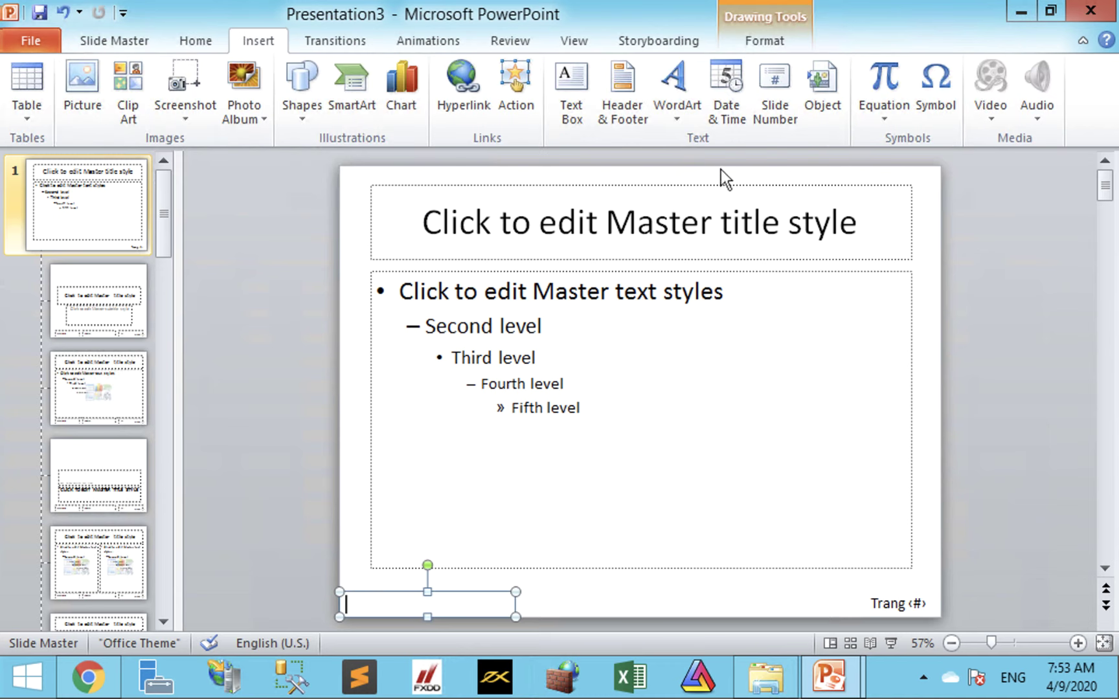
left_click(728, 118)
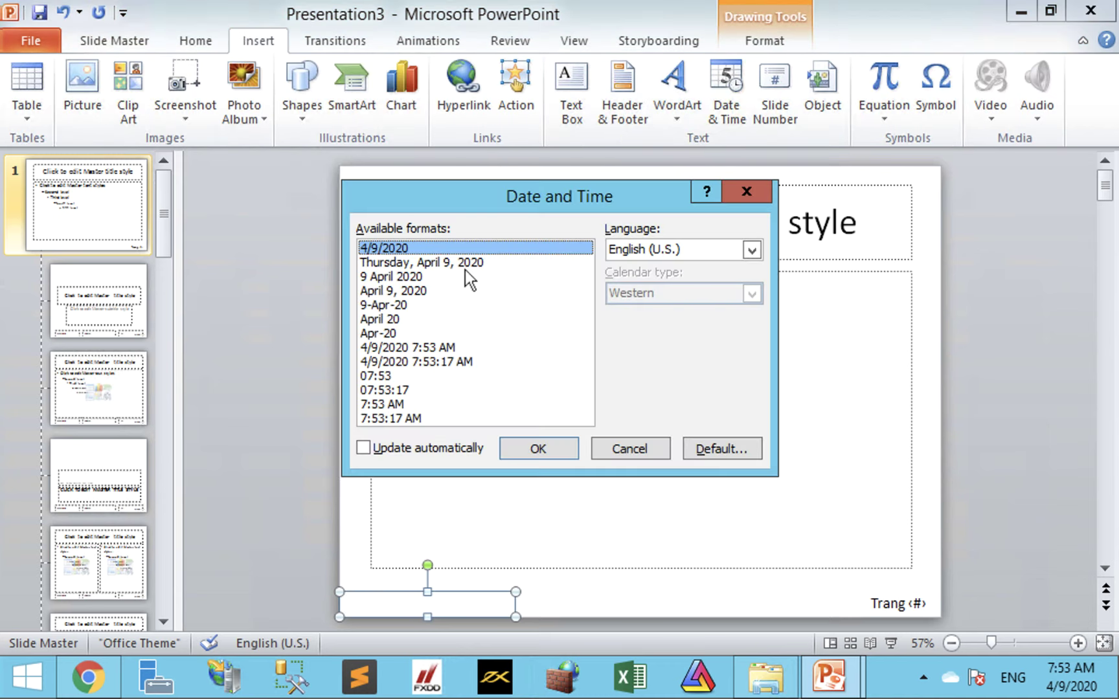
left_click(638, 453)
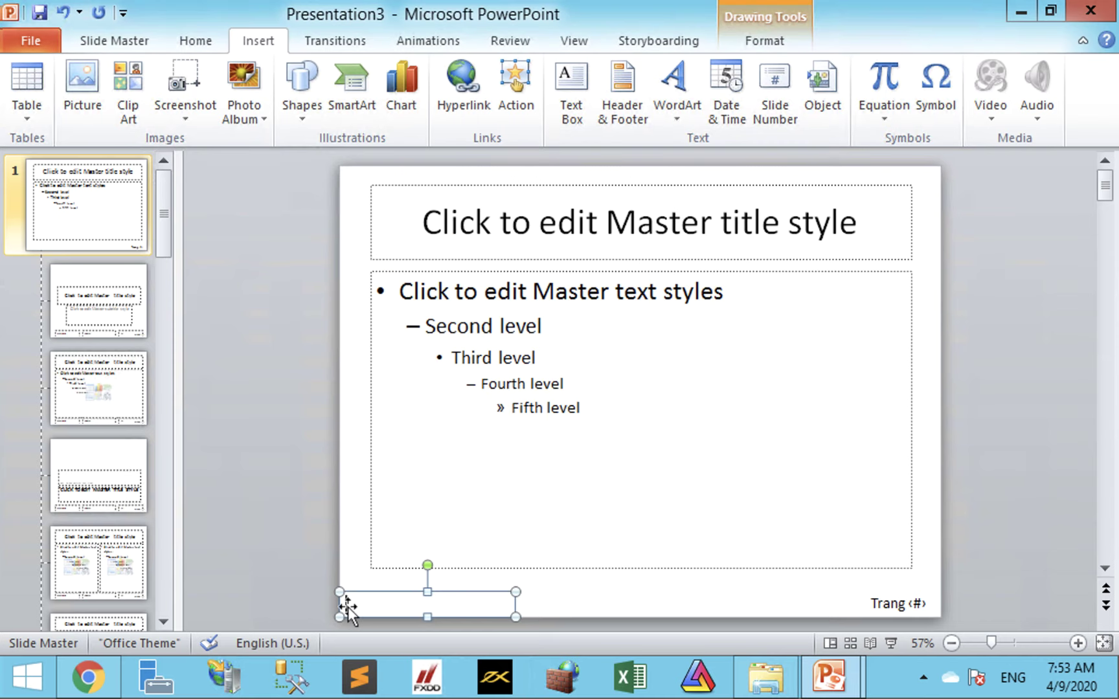
left_click(514, 603)
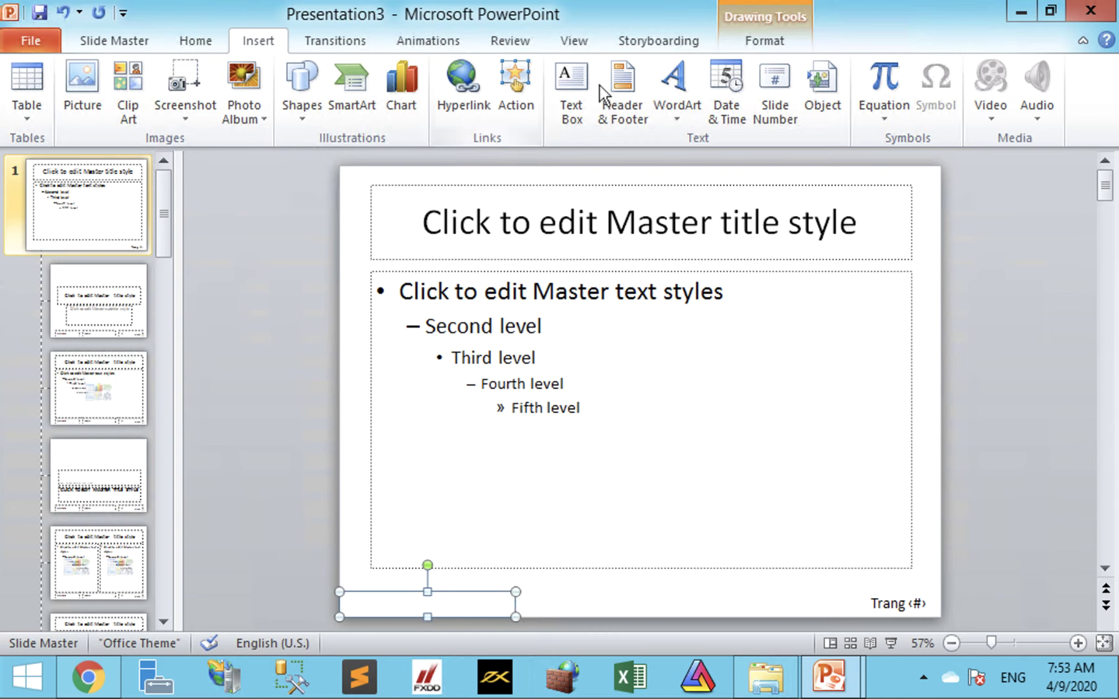
left_click(725, 122)
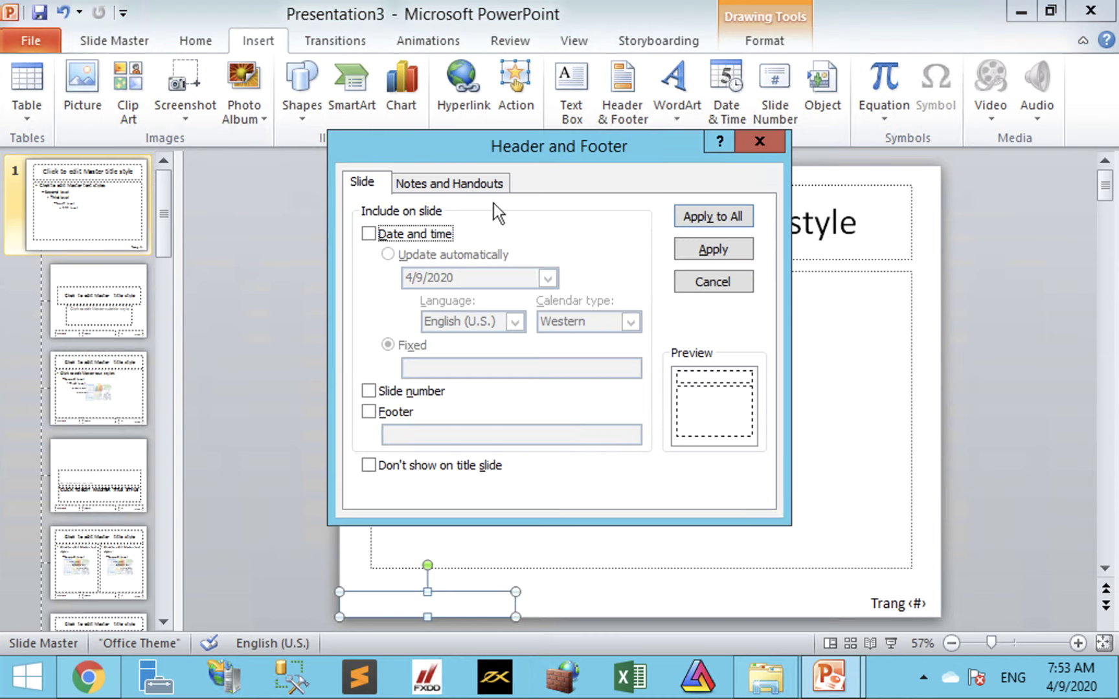
left_click(445, 184)
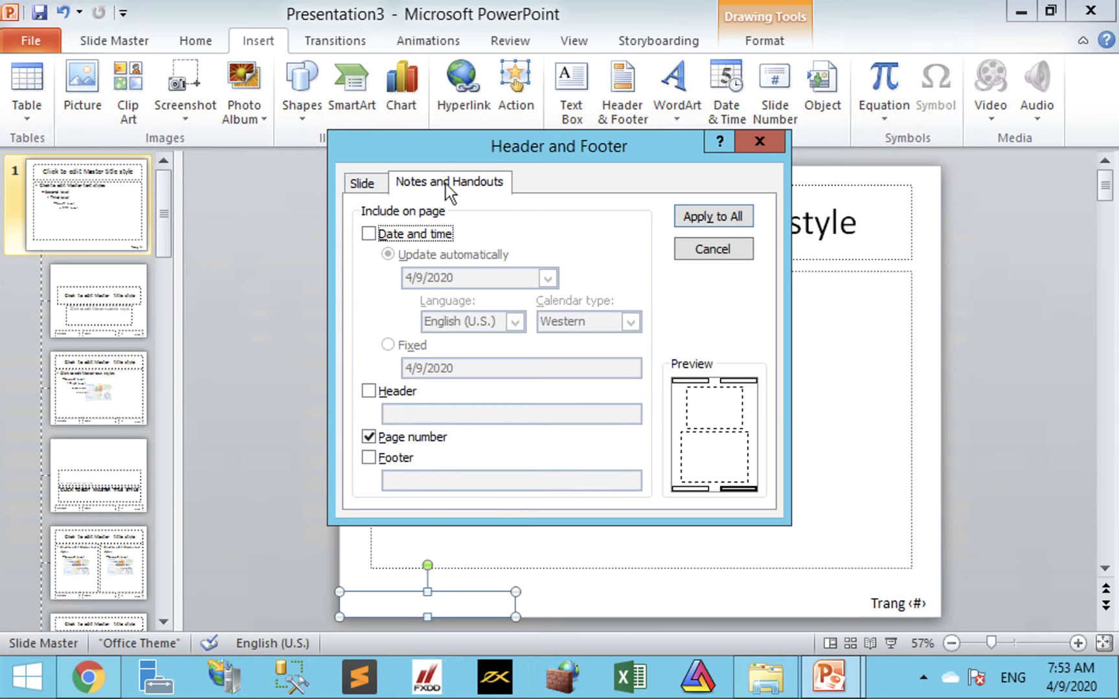
left_click(751, 144)
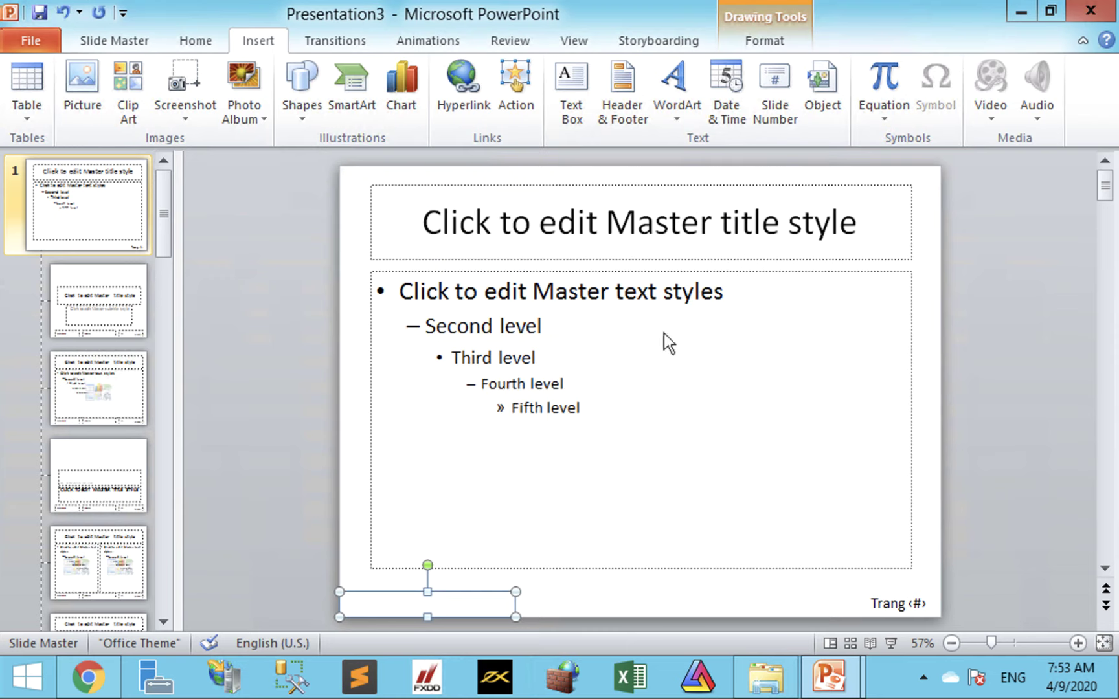
right_click(411, 597)
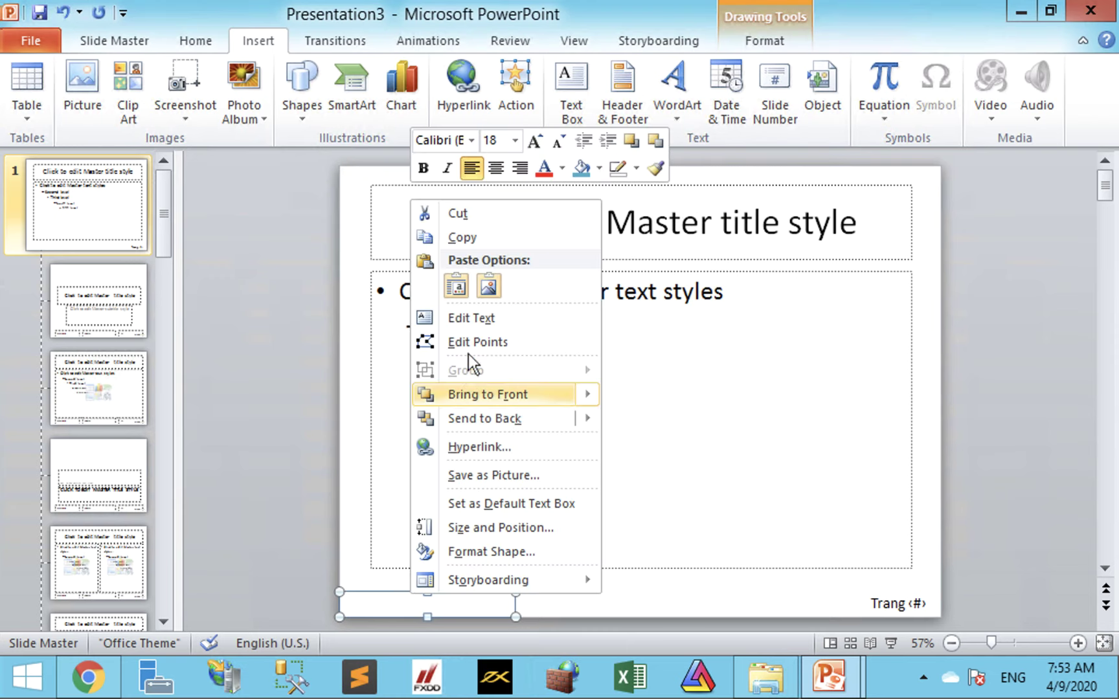
left_click(473, 317)
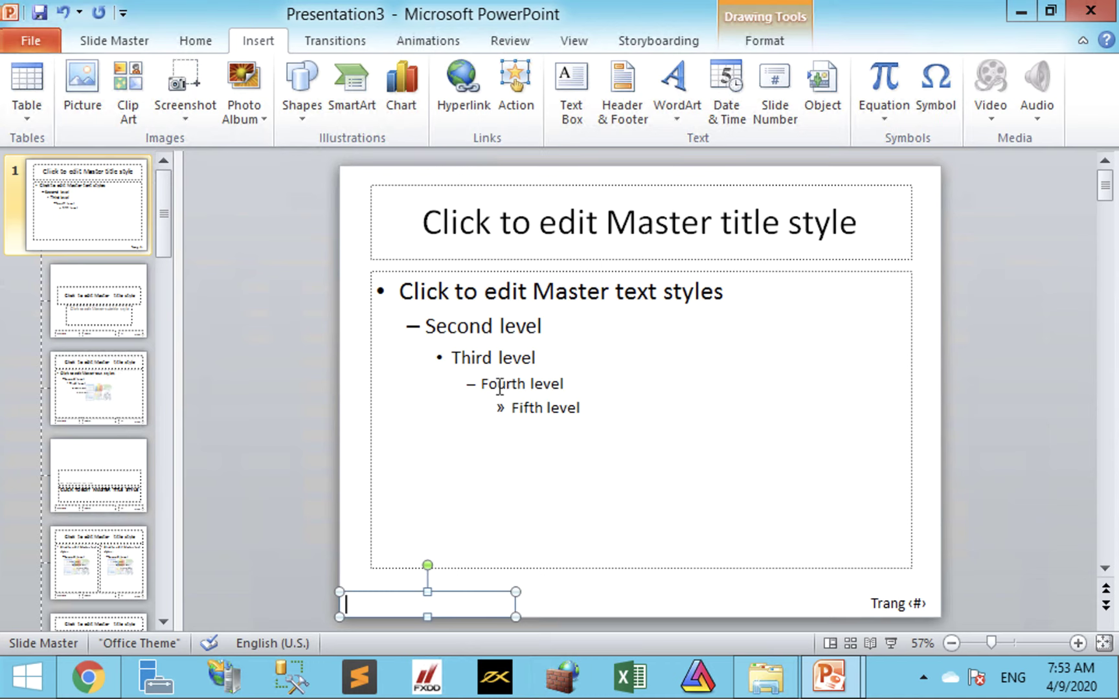
left_click(718, 109)
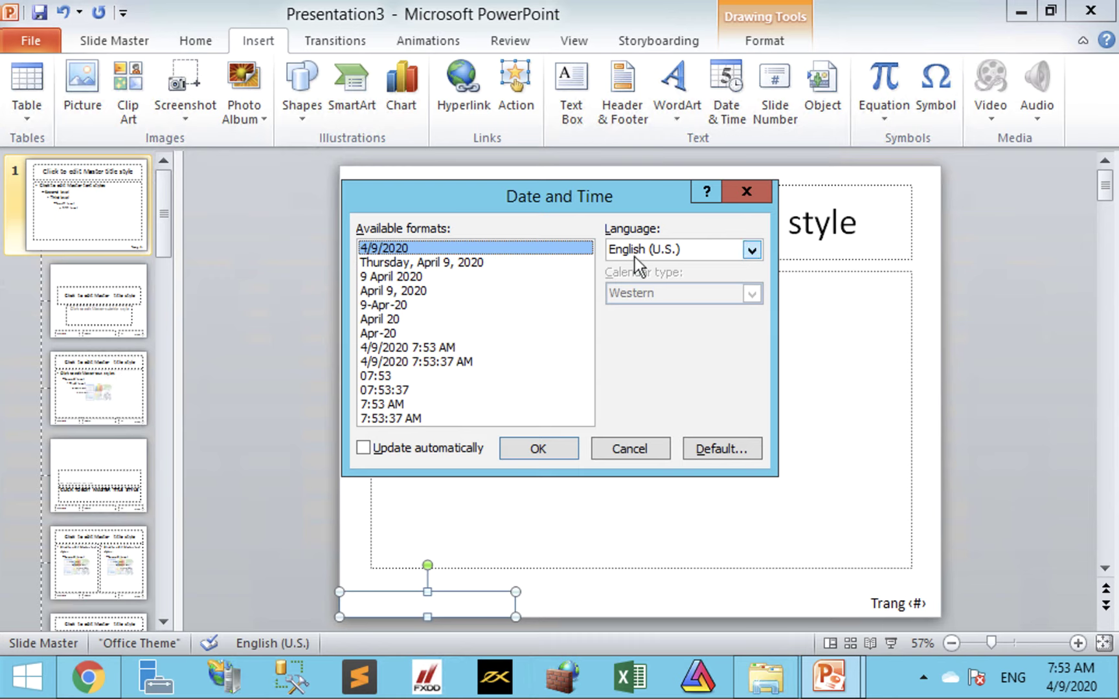
left_click(635, 257)
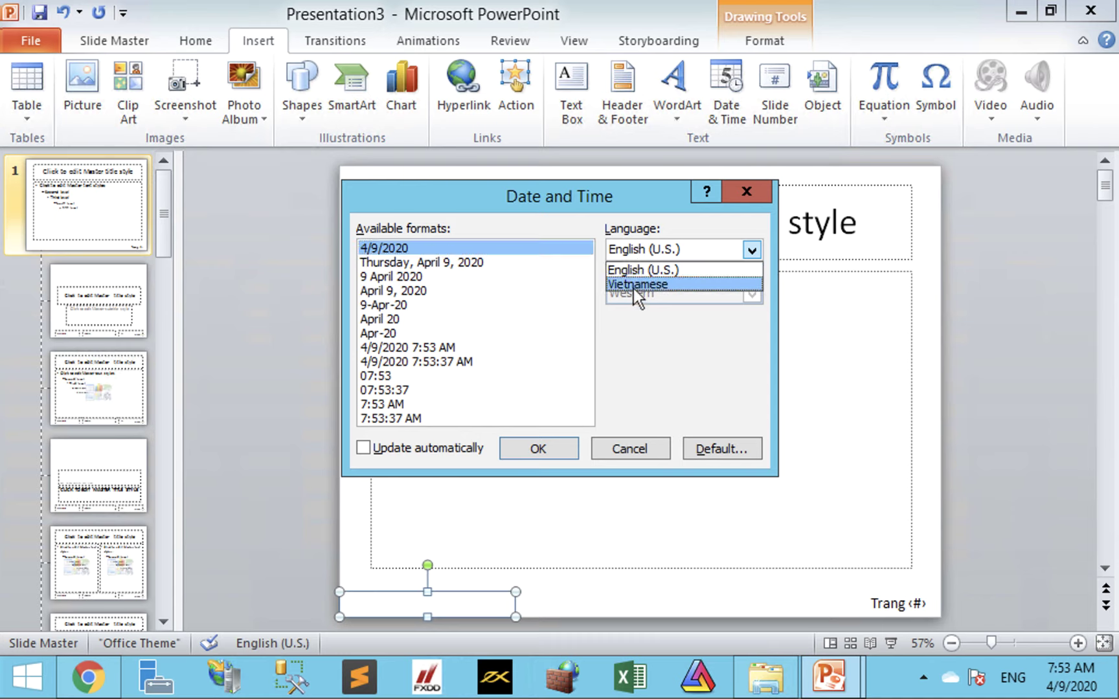
left_click(638, 285)
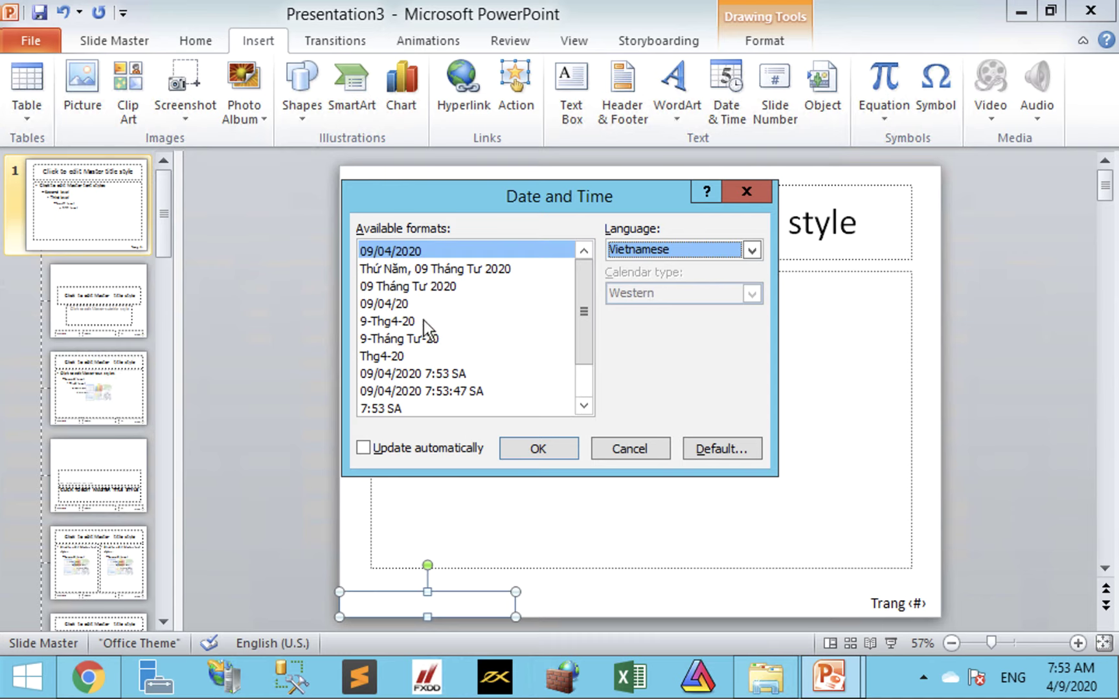
left_click(406, 269)
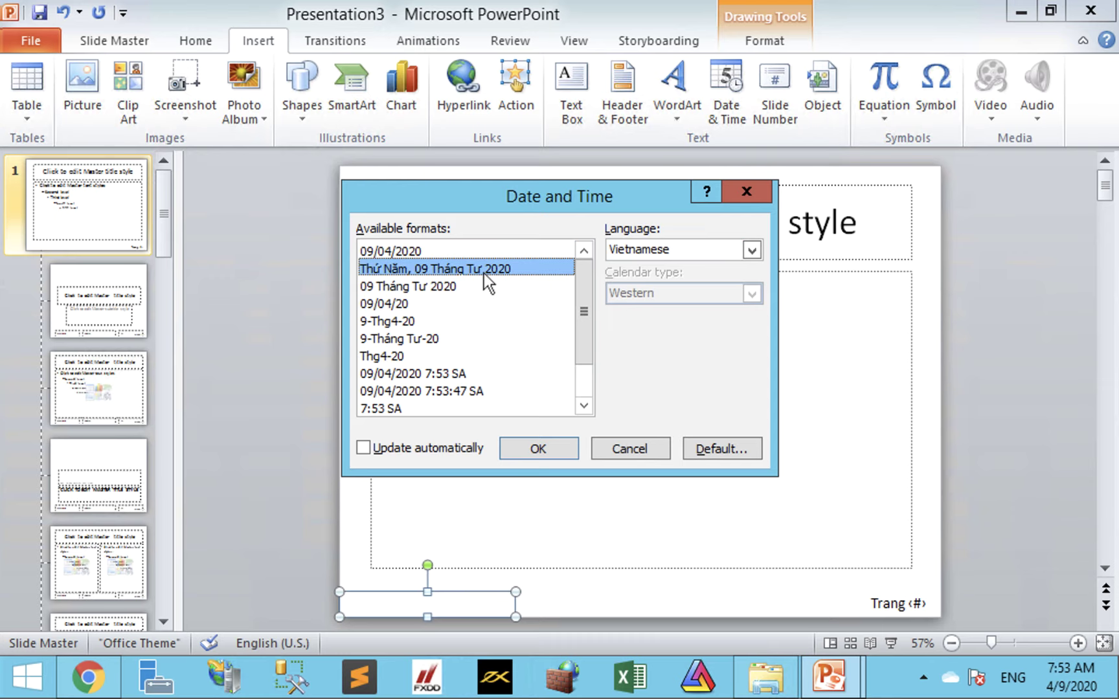
left_click(543, 440)
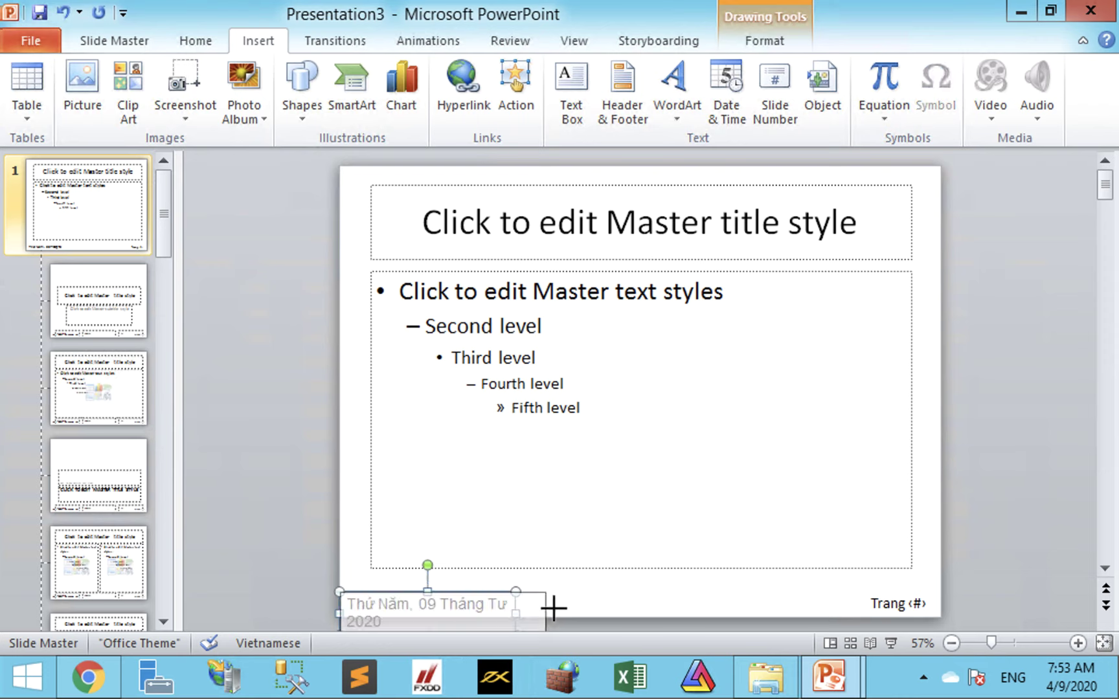
left_click_drag(516, 610, 606, 609)
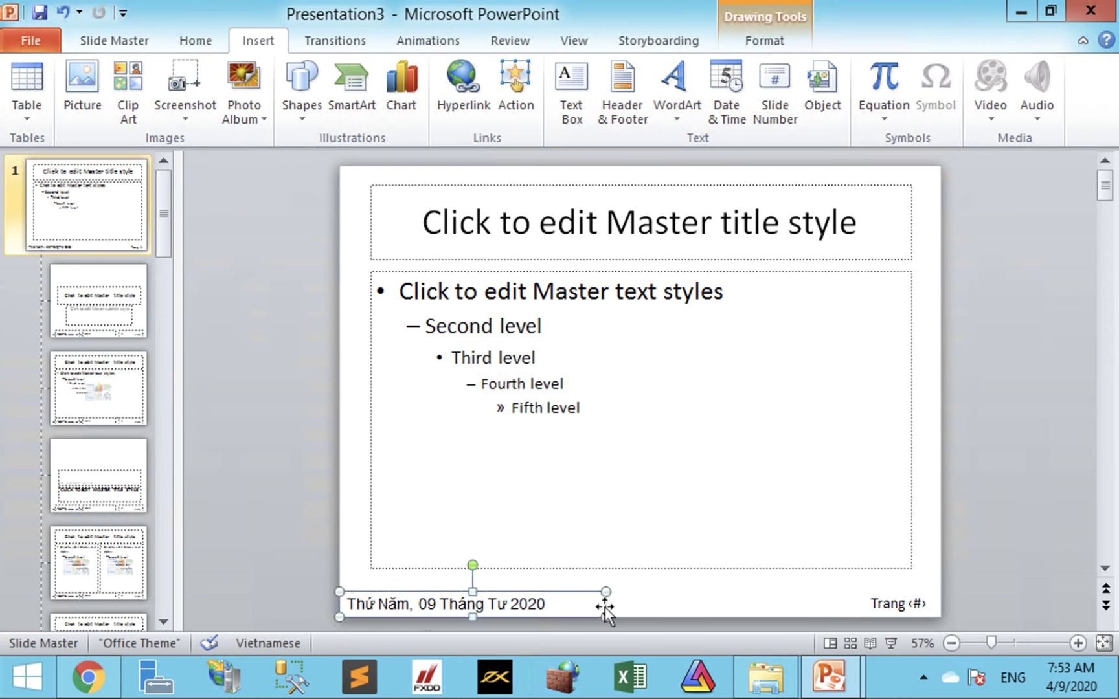
left_click(667, 594)
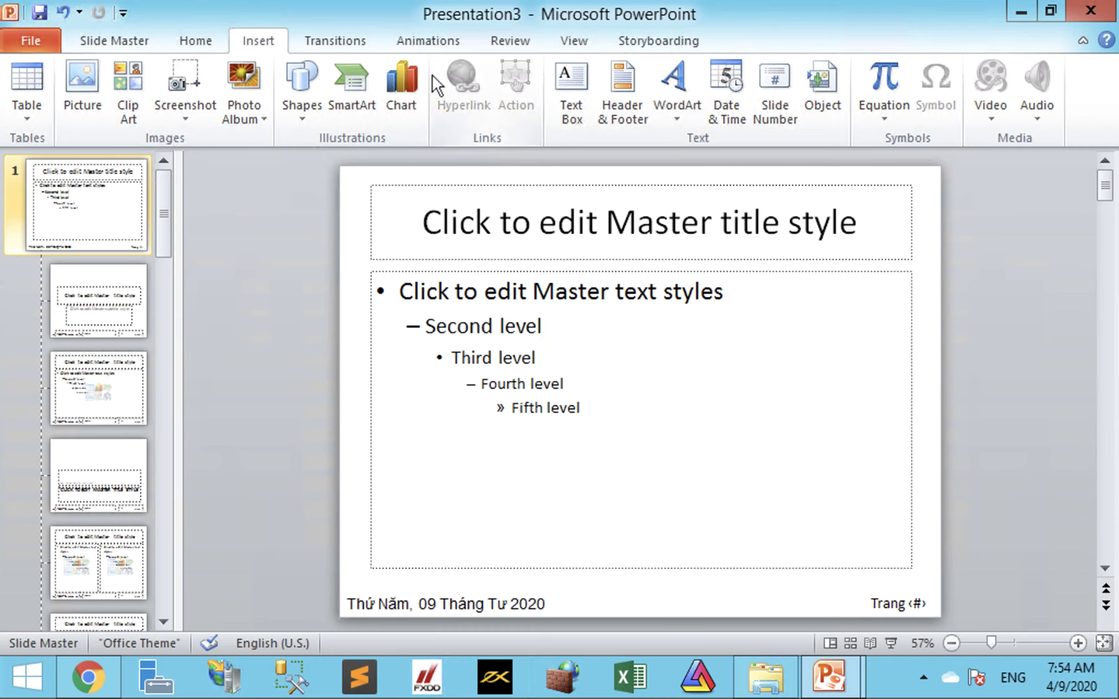
Close Master View and look through slides 1–3.
left_click(122, 44)
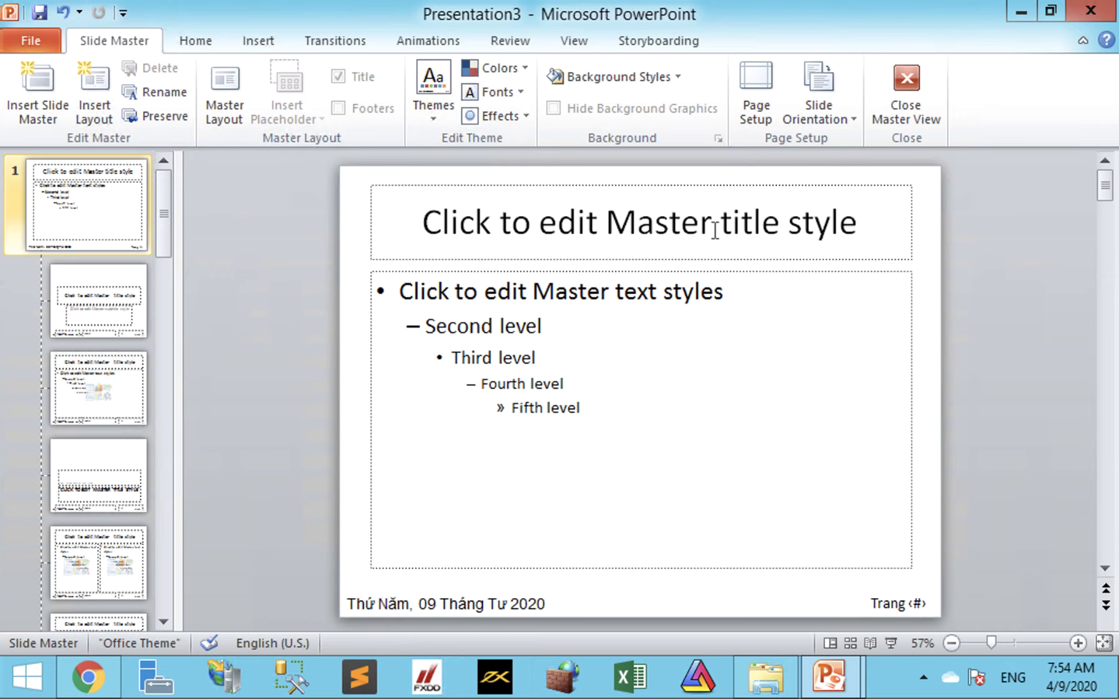
left_click(903, 97)
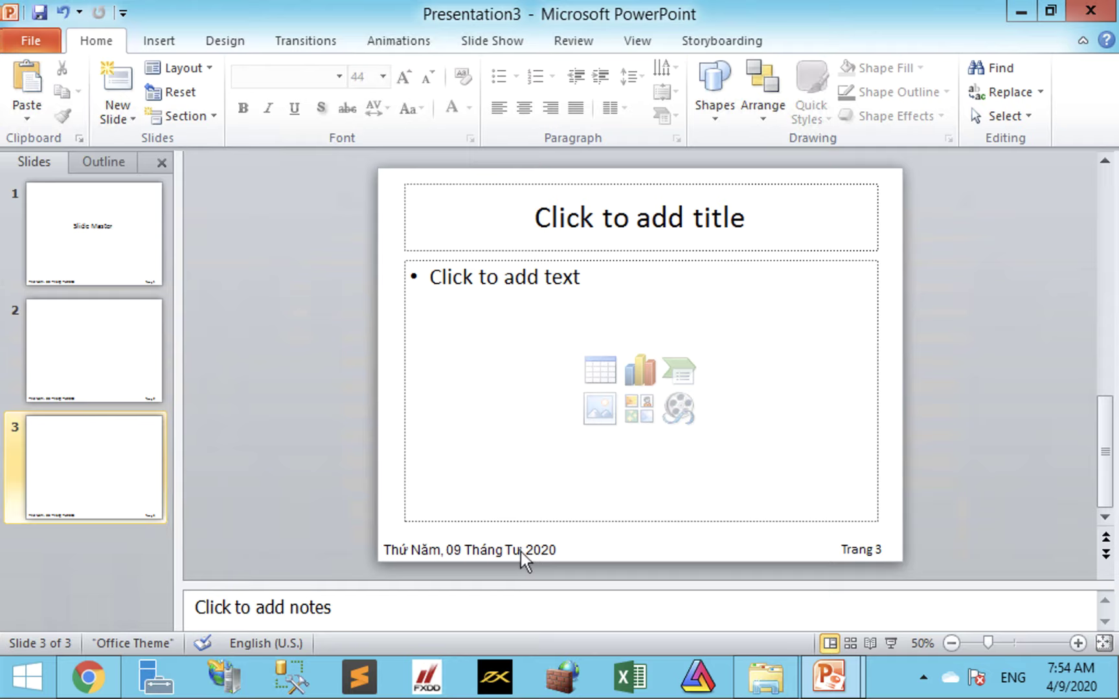
left_click(102, 379)
left_click(87, 227)
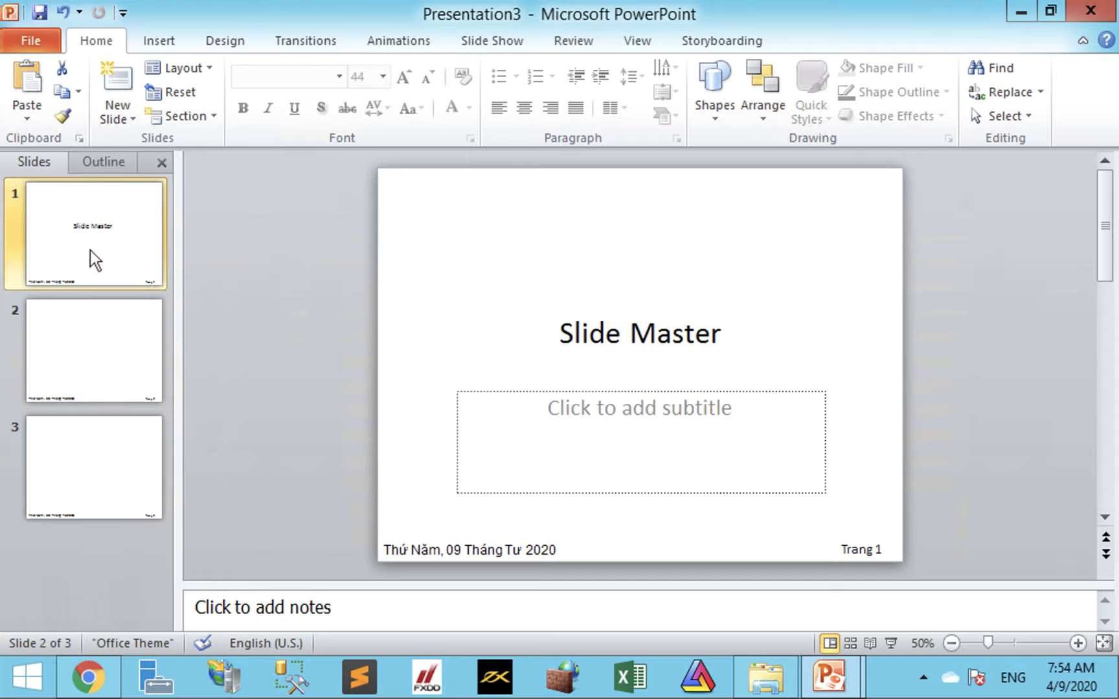
left_click(110, 509)
Add a fourth slide after slide 3 and reopen Slide Master view.
right_click(112, 508)
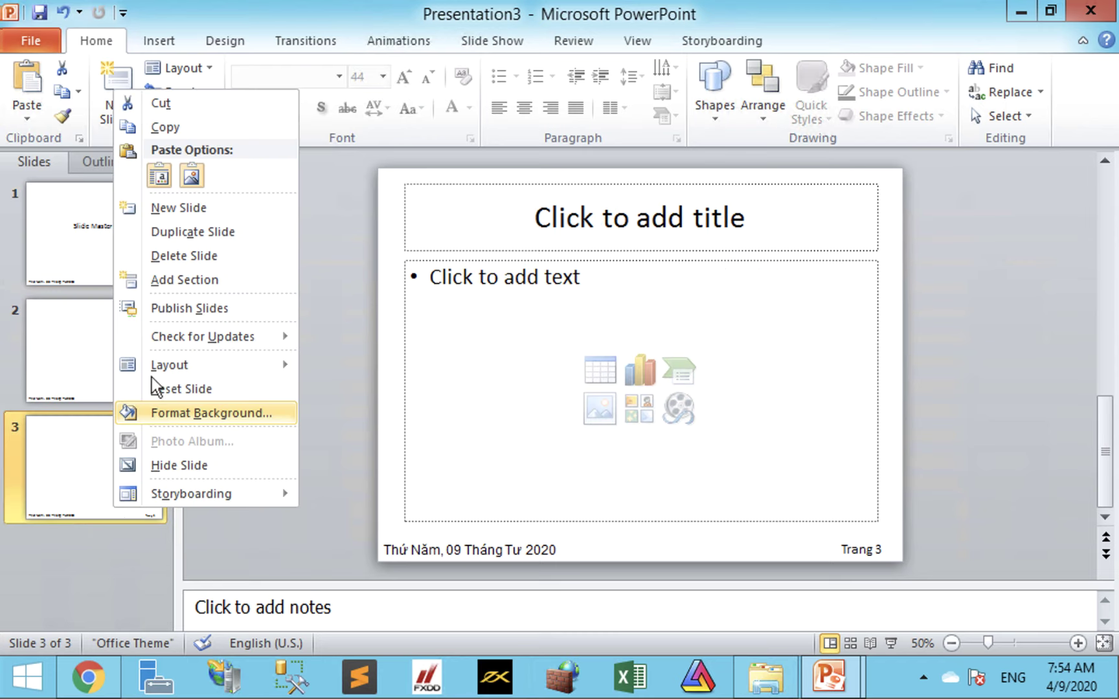
left_click(179, 208)
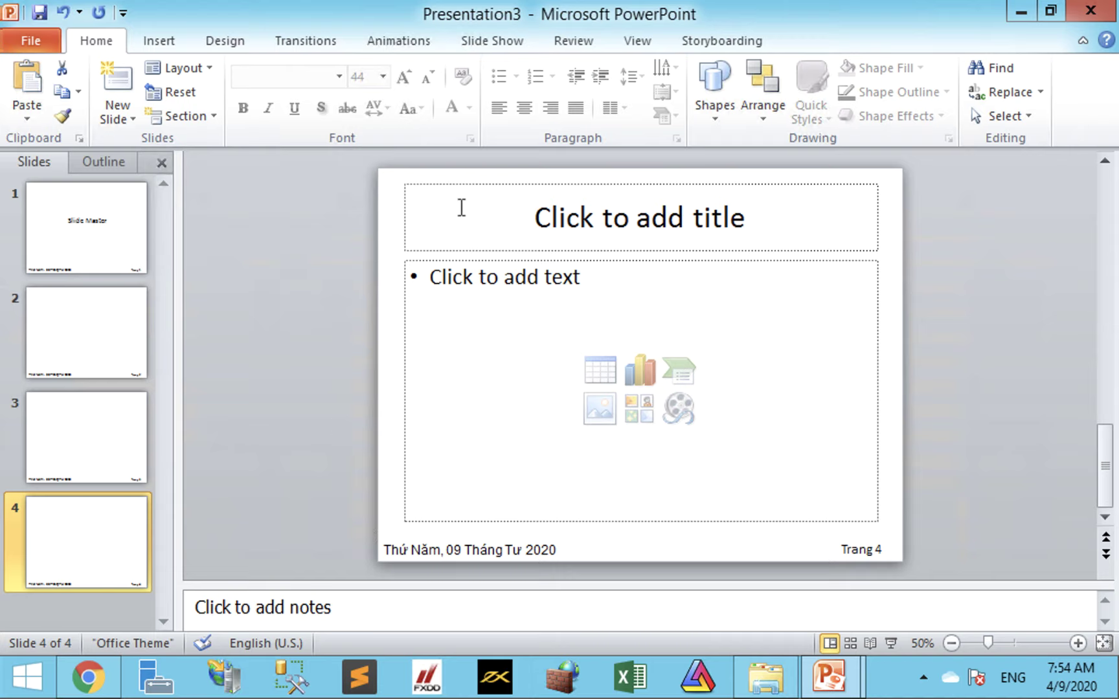
left_click(641, 40)
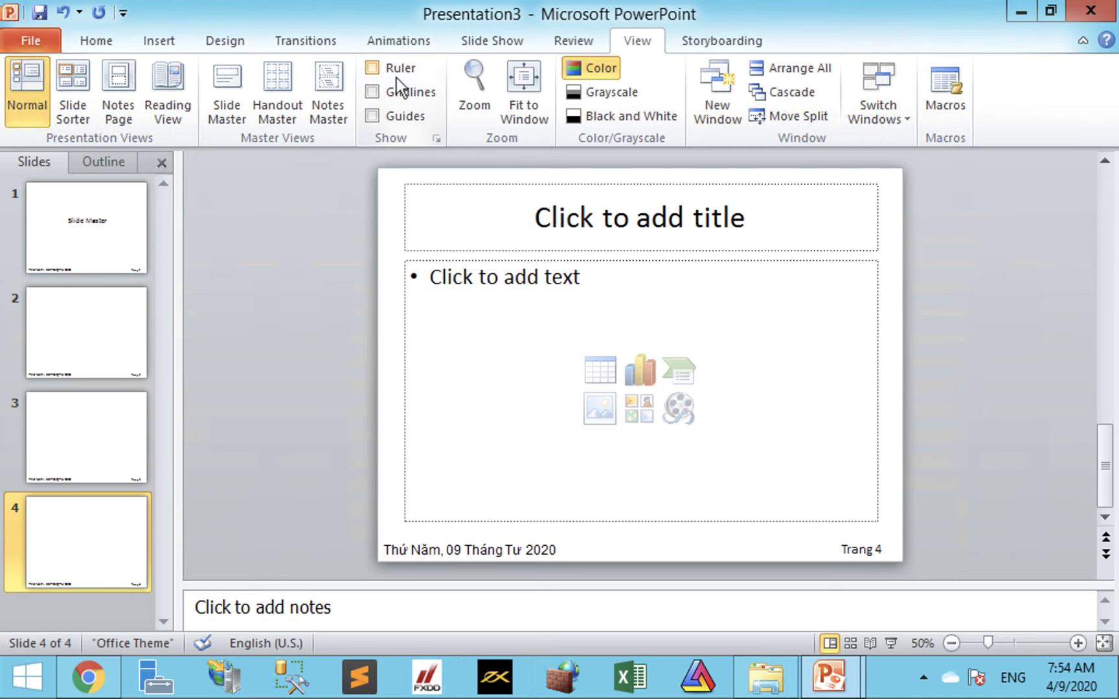
left_click(236, 85)
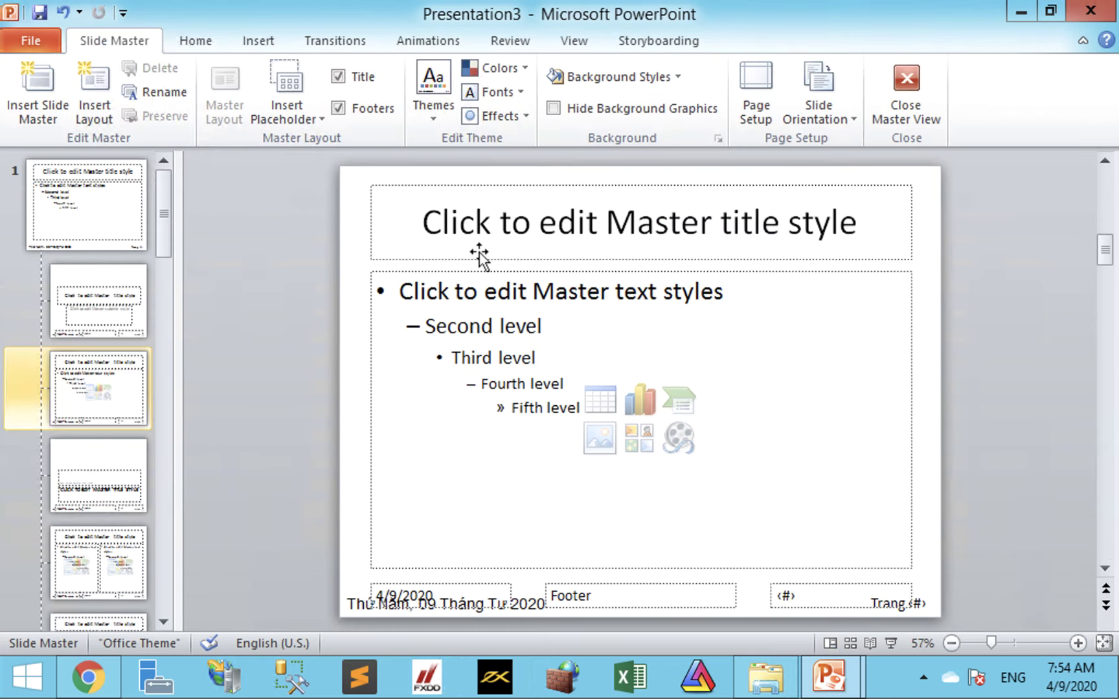
Draw a rectangle banner across the top of the top-level master slide.
left_click(110, 204)
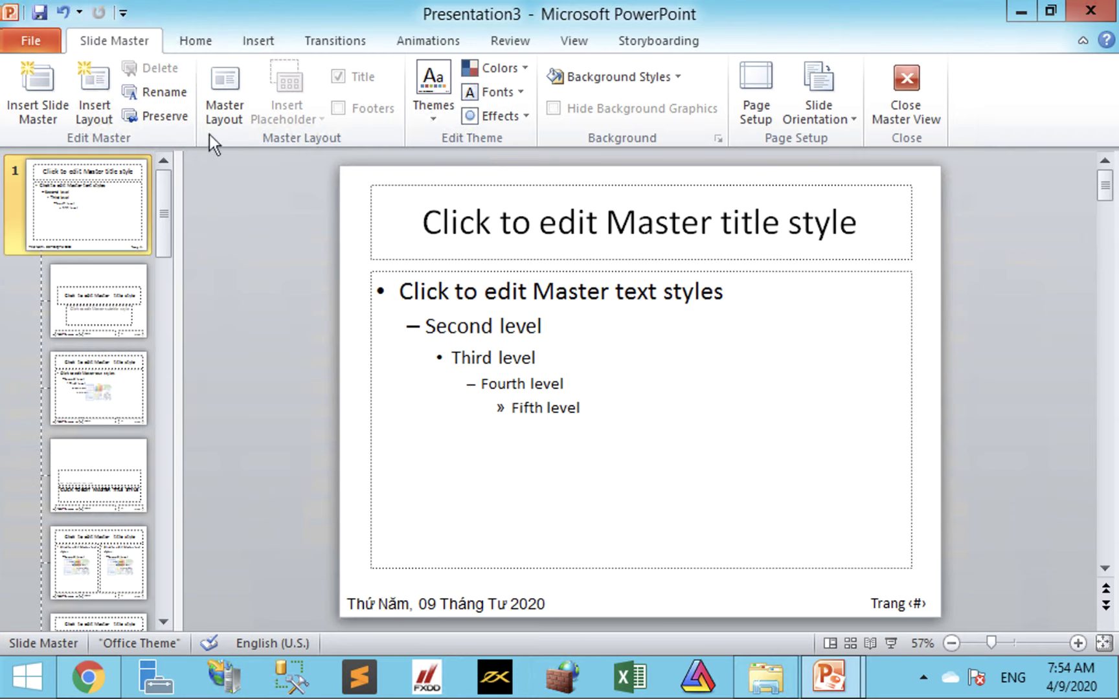
left_click(249, 41)
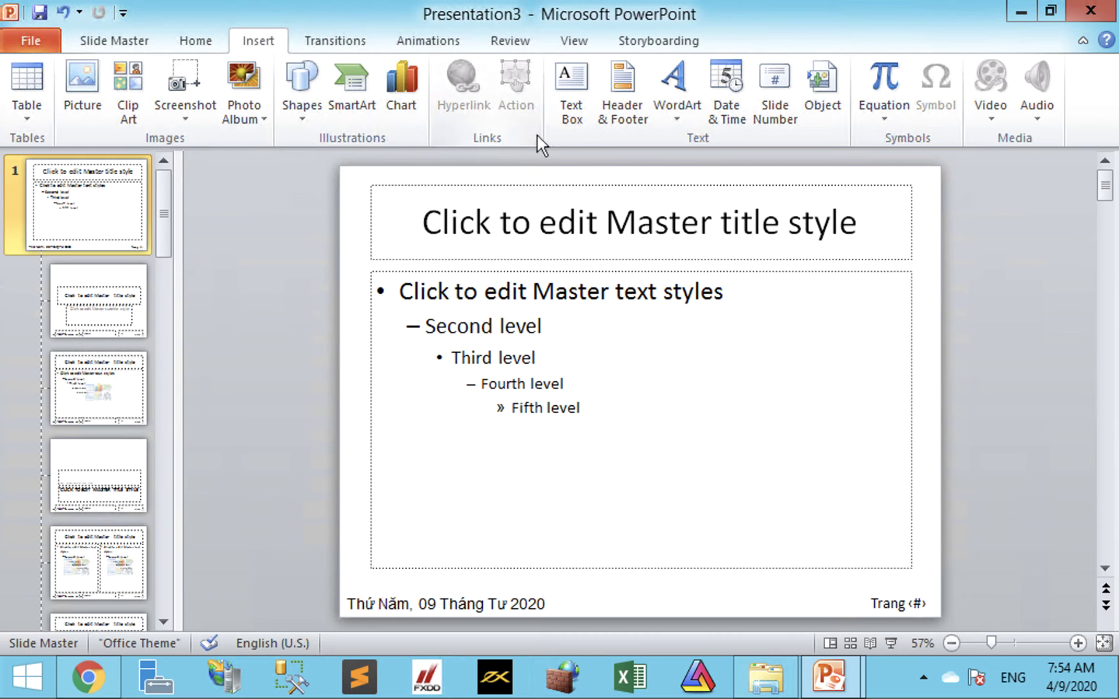
left_click(306, 121)
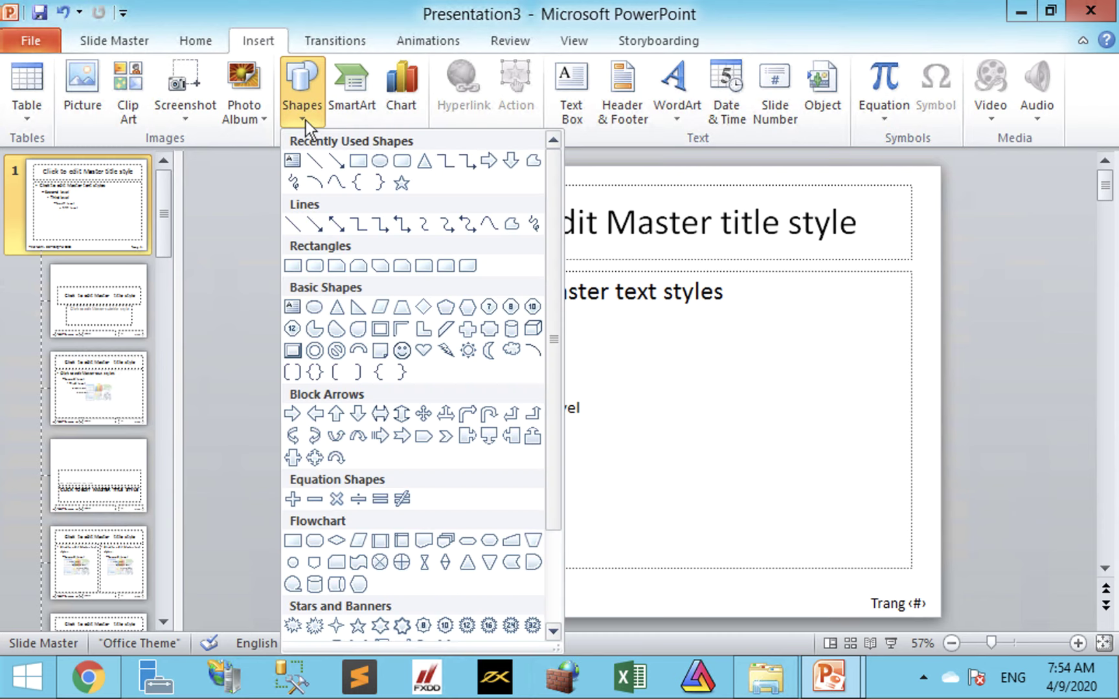
left_click(358, 159)
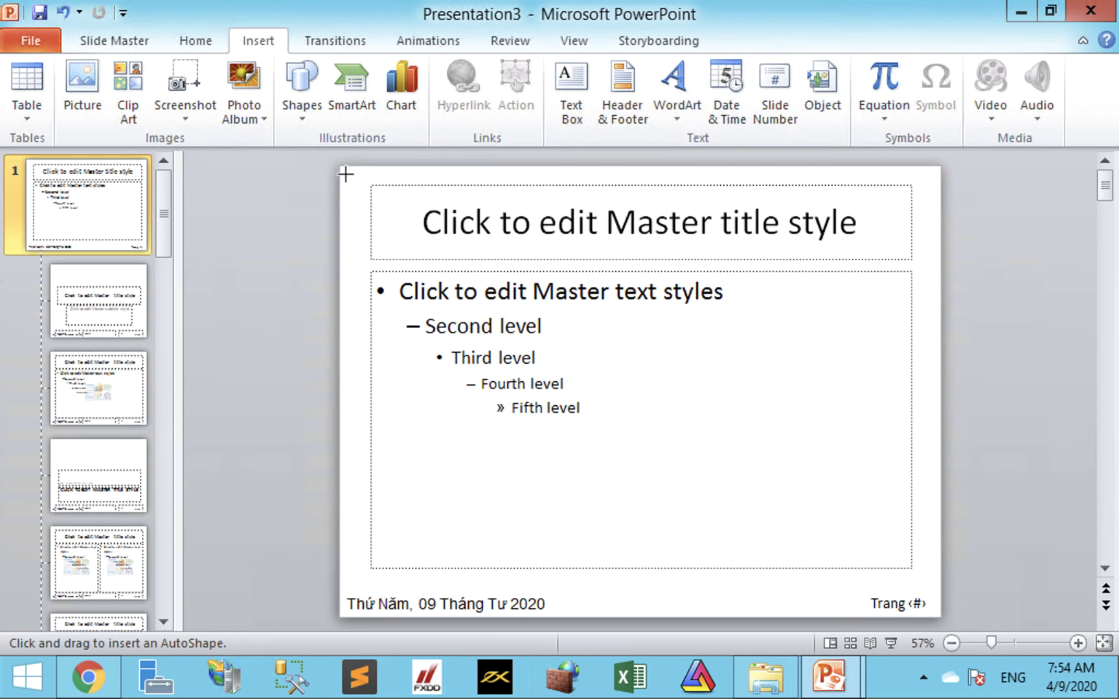
left_click_drag(339, 166, 933, 227)
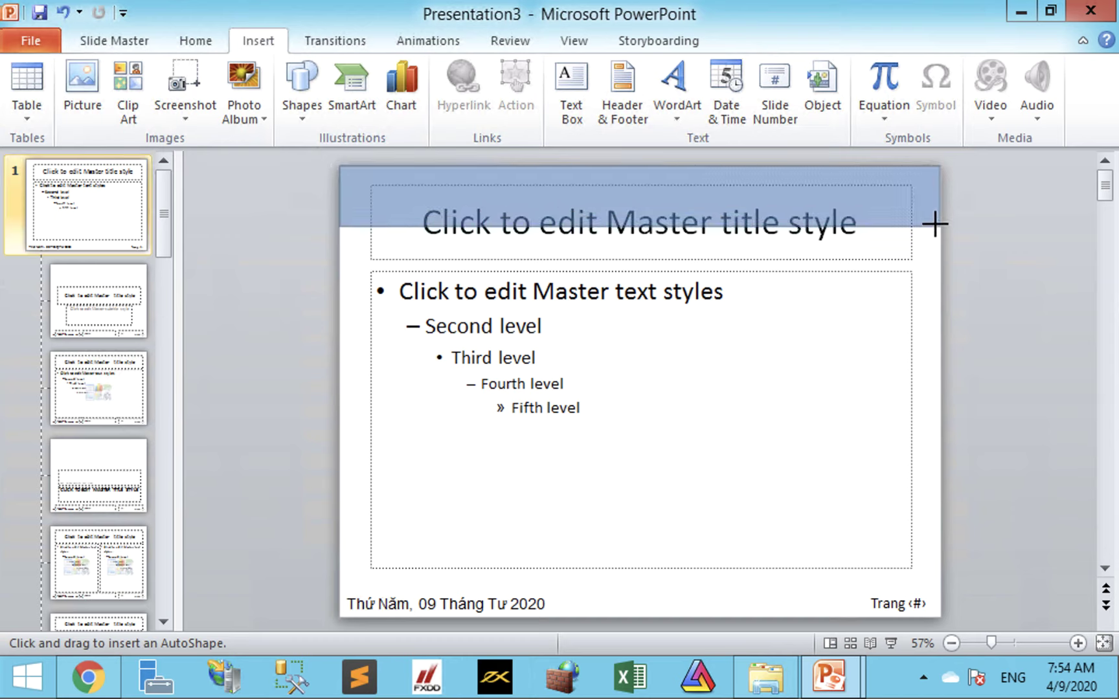
left_click_drag(933, 228, 934, 225)
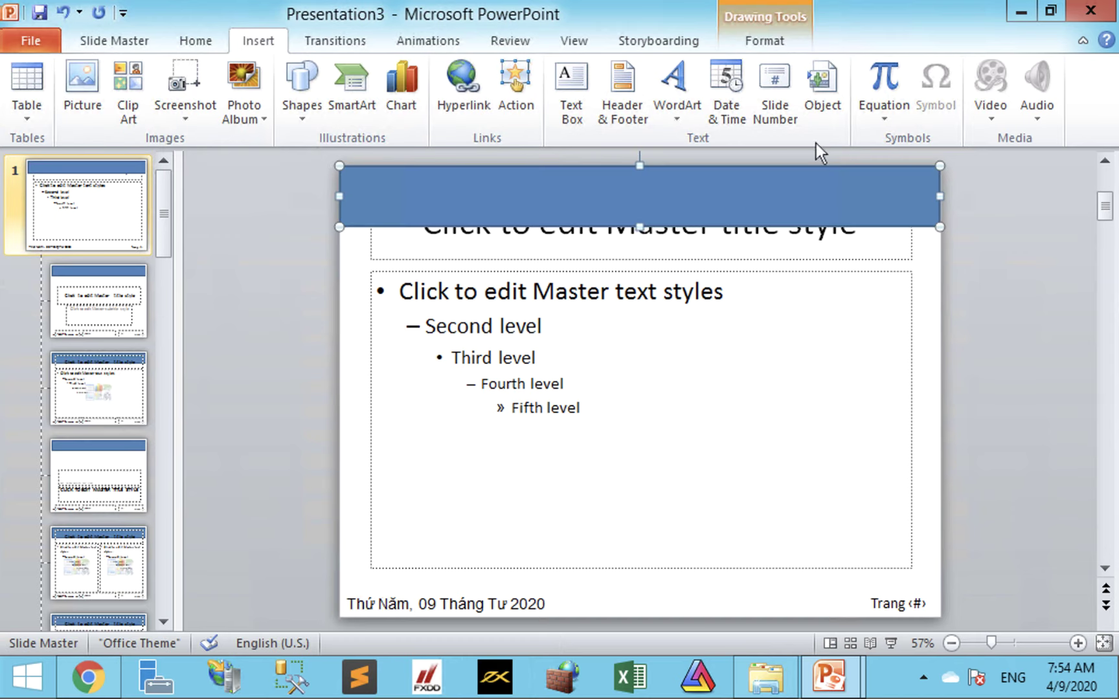
Fill the banner teal and remove its outline.
left_click(761, 42)
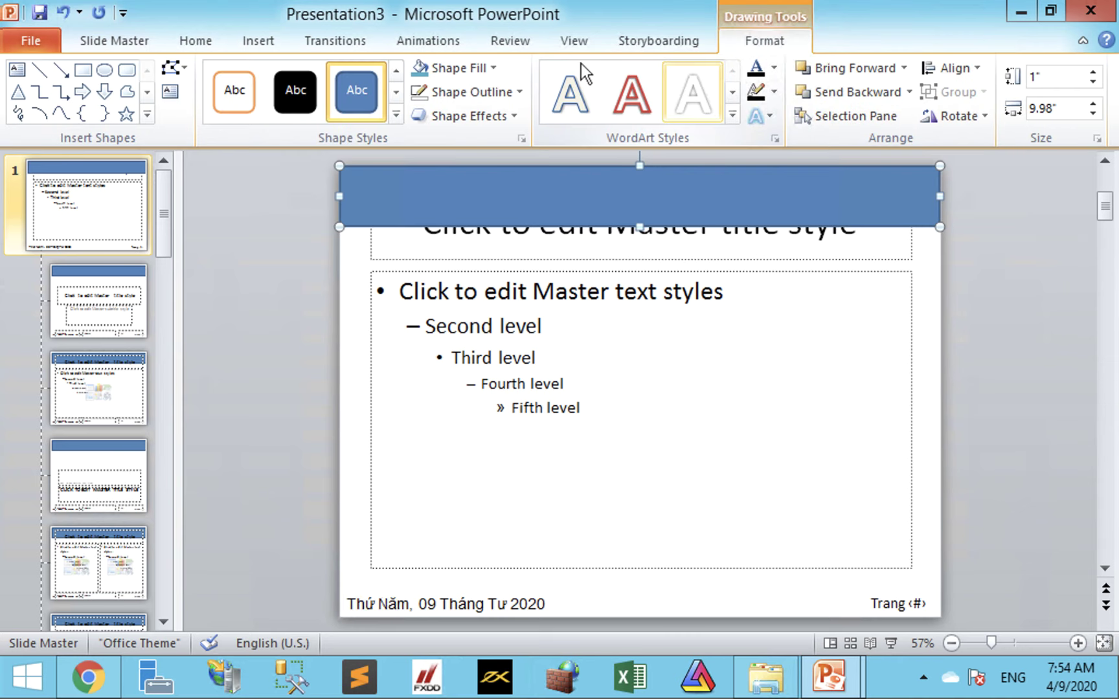
left_click(495, 67)
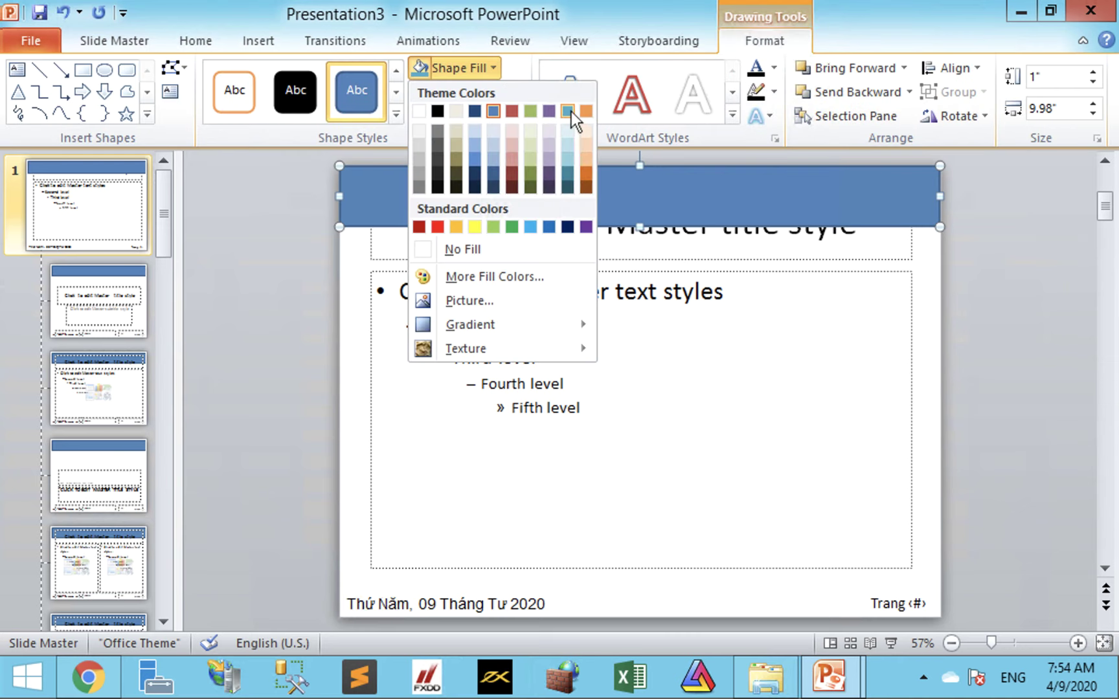
left_click(567, 111)
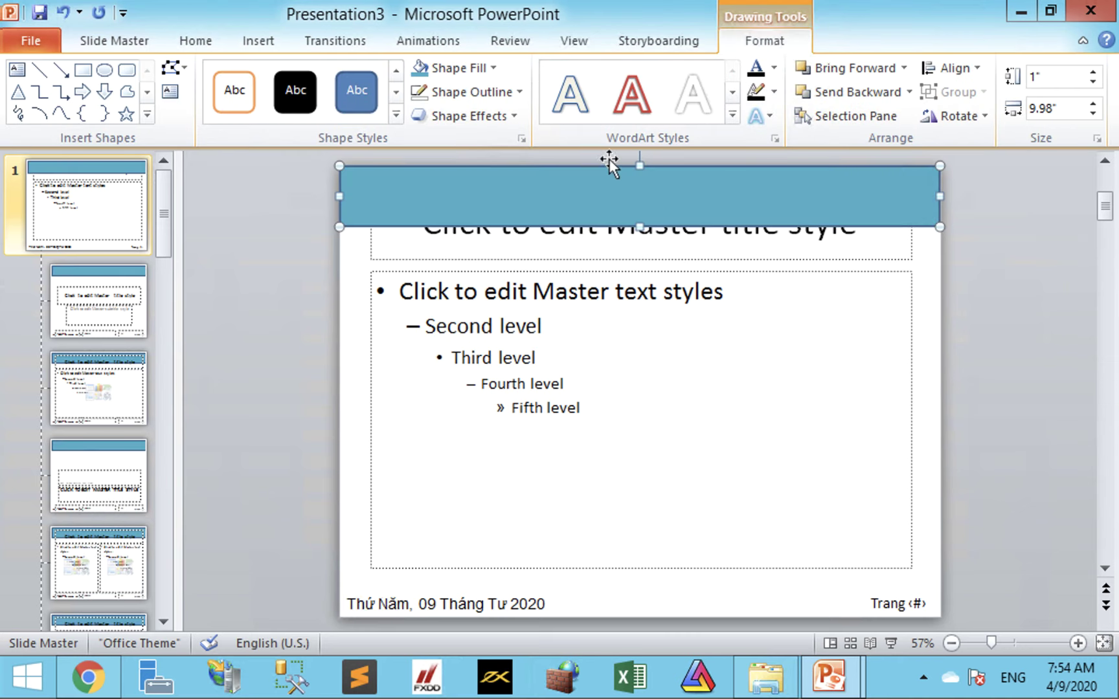
left_click(518, 94)
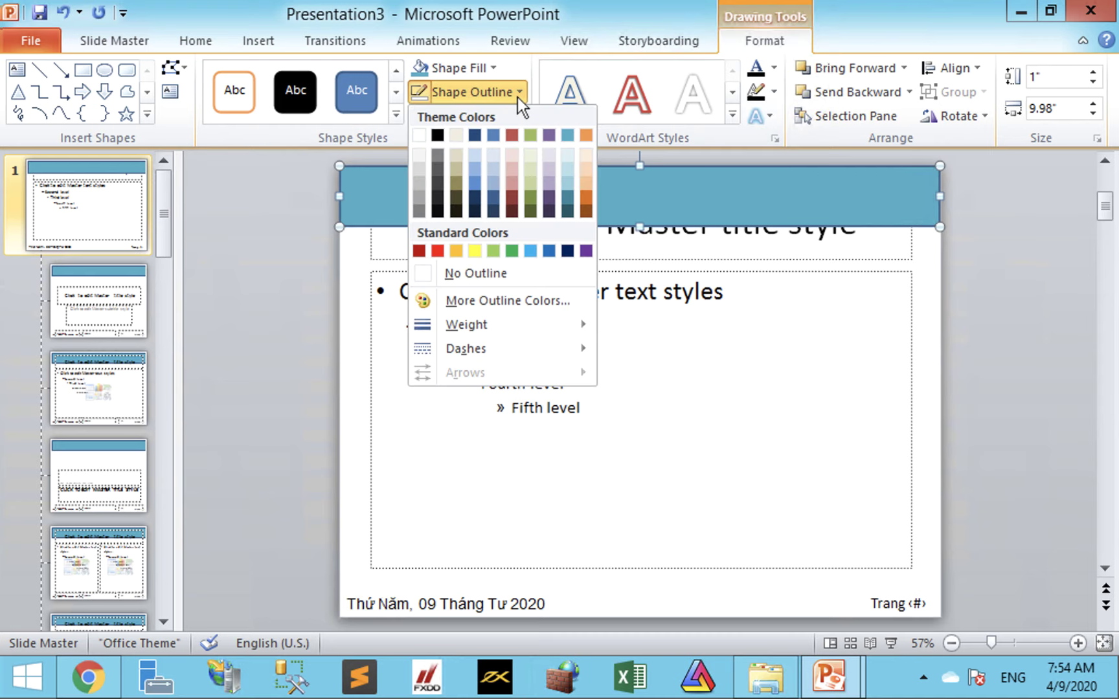
left_click(490, 272)
left_click(265, 233)
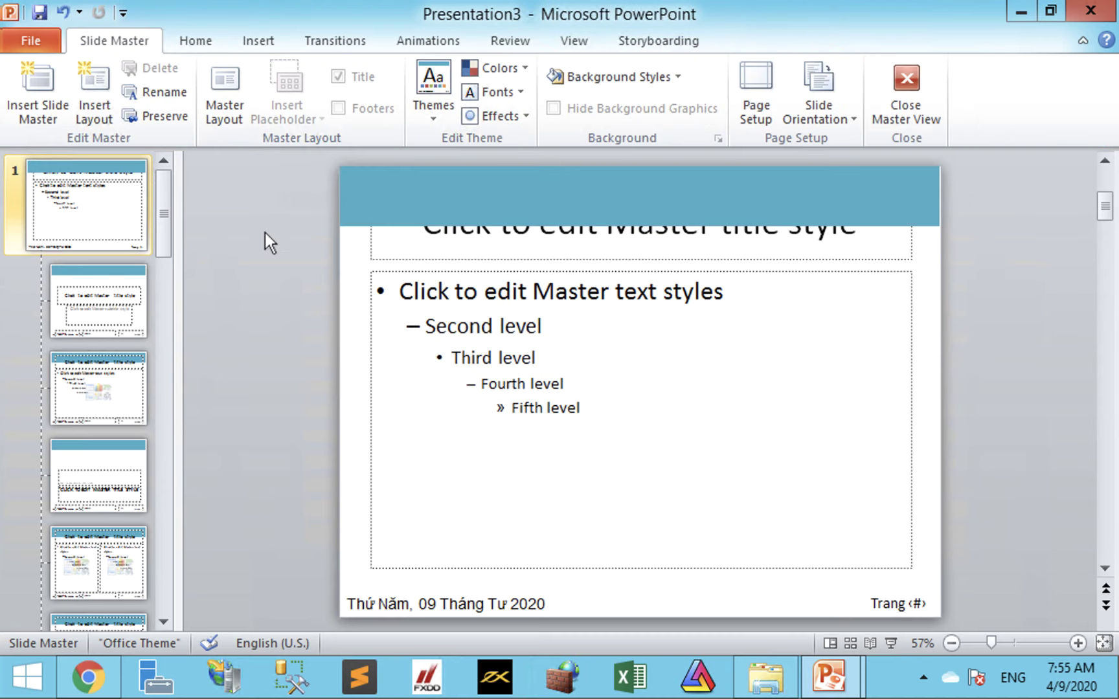
Close Master View and check slides 1–4 for the teal top banner.
left_click(896, 107)
left_click(96, 344)
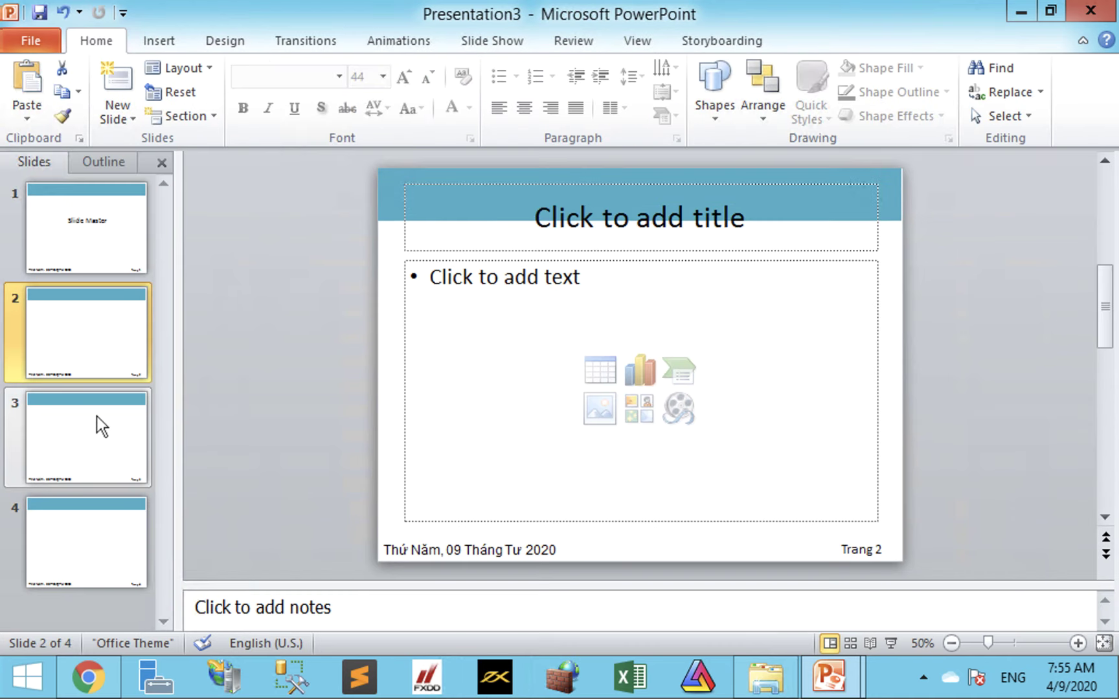
left_click(98, 427)
left_click(100, 336)
left_click(96, 236)
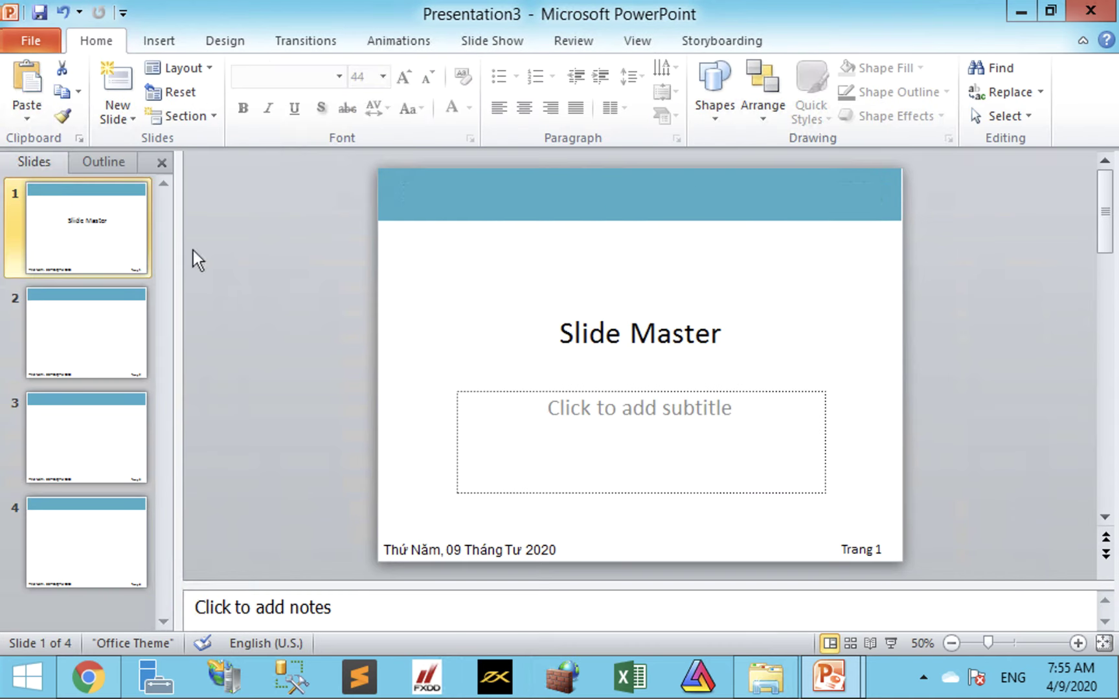
left_click(142, 330)
left_click(120, 424)
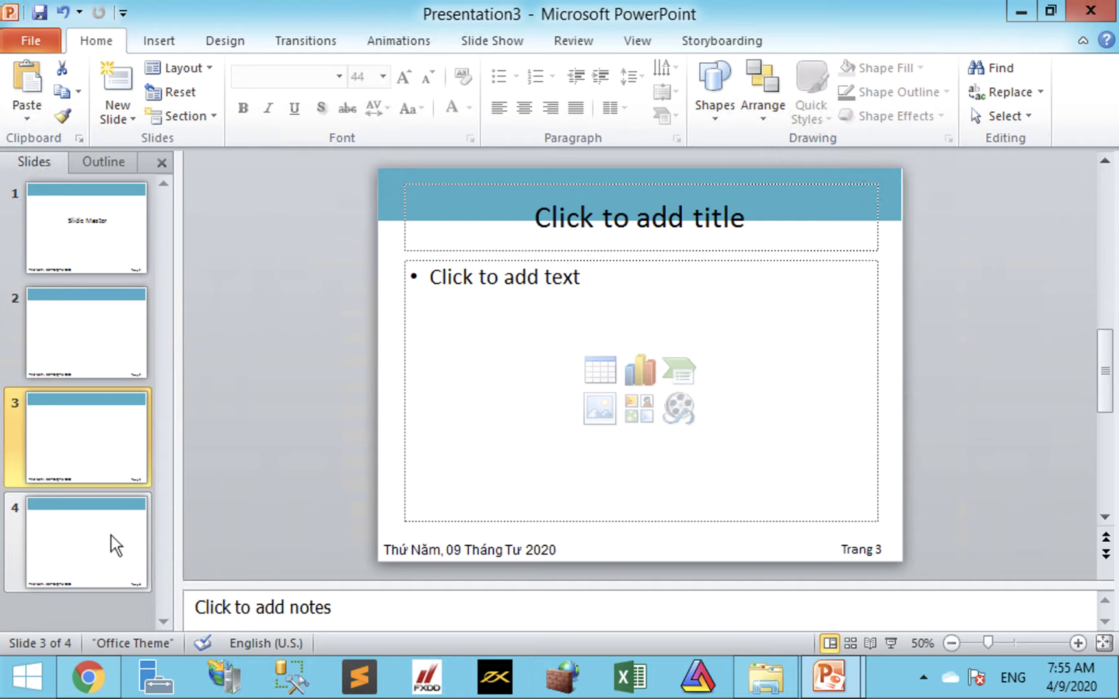
left_click(110, 543)
left_click(598, 233)
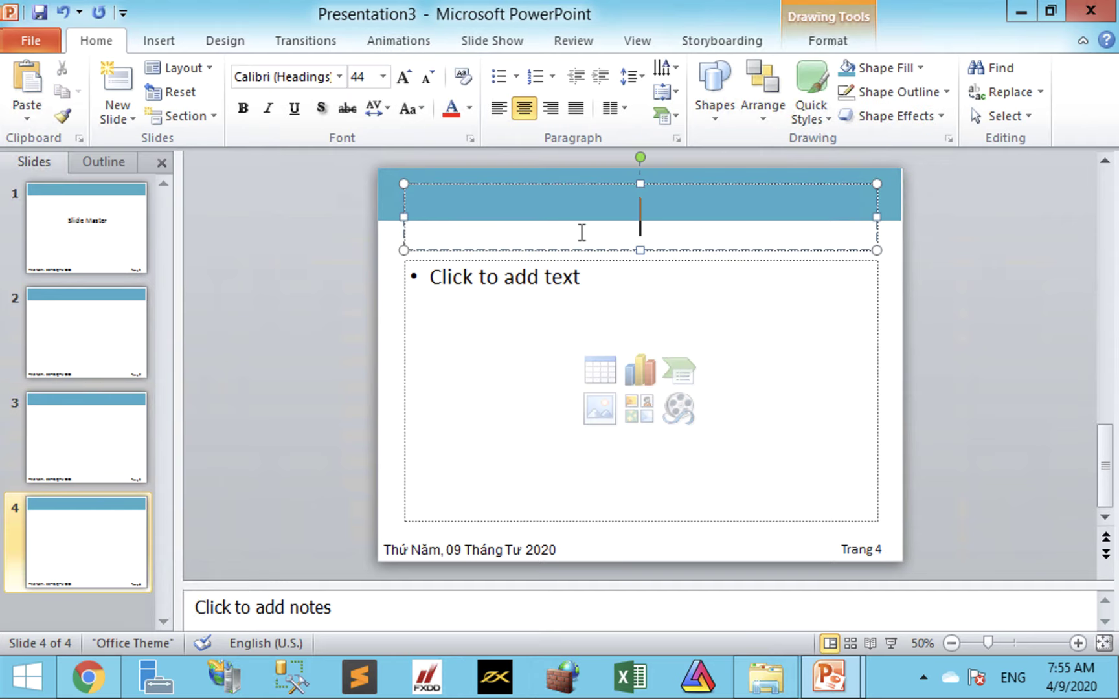
type("fa")
key("Escape")
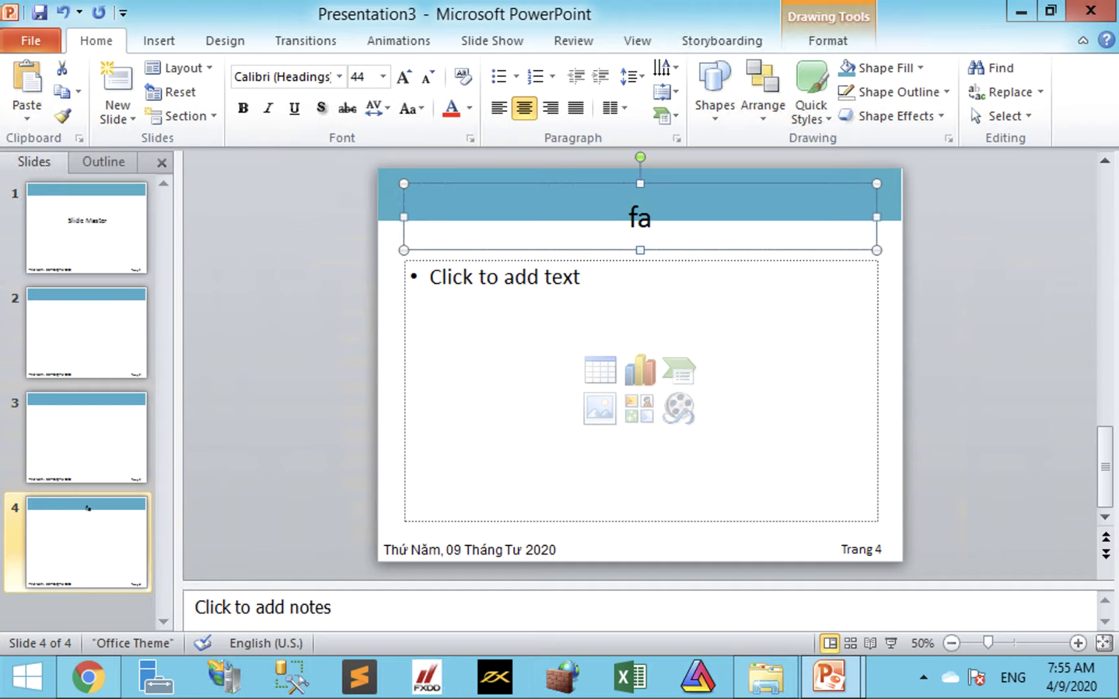
key("ctrl+z")
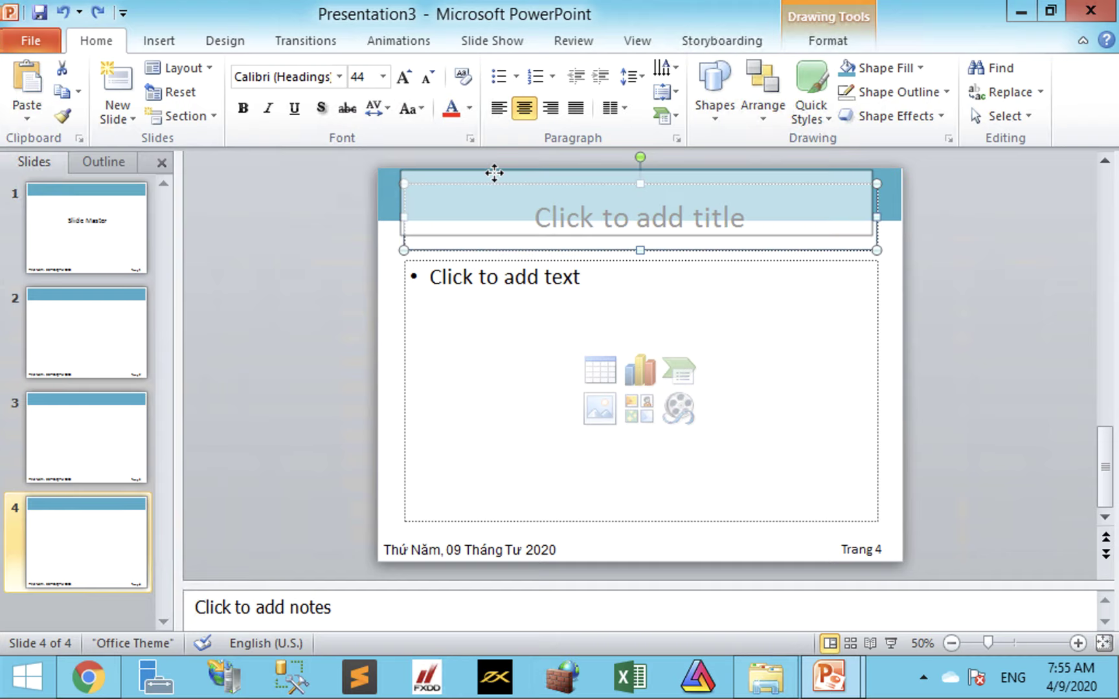
left_click_drag(502, 187, 497, 174)
key("ctrl+z")
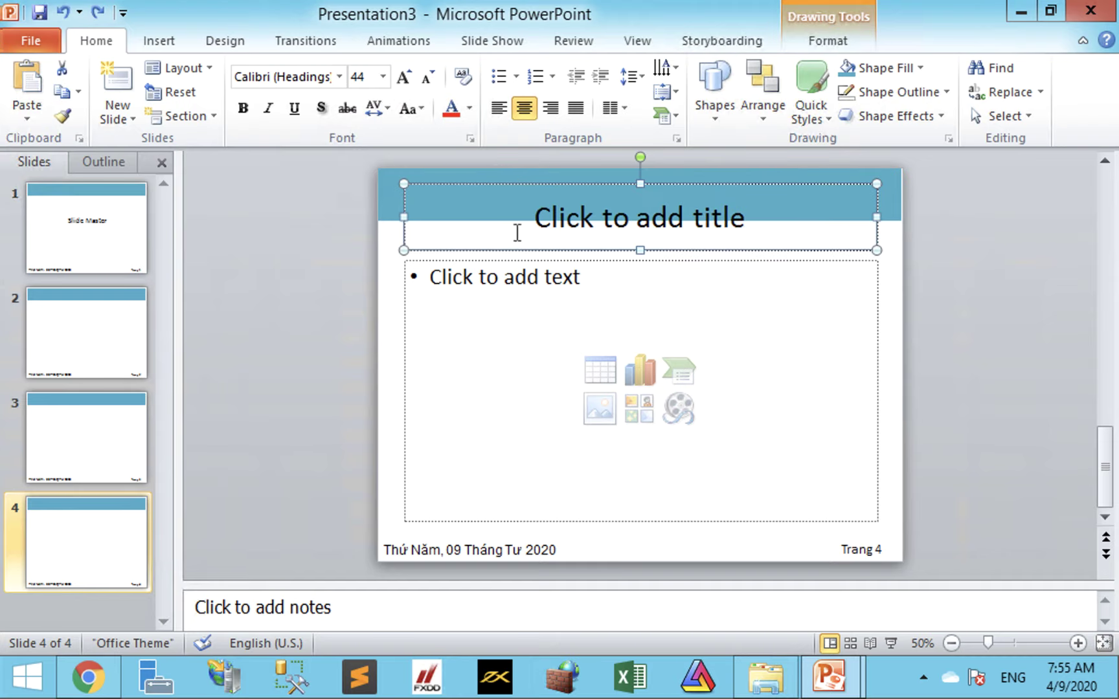
left_click(294, 260)
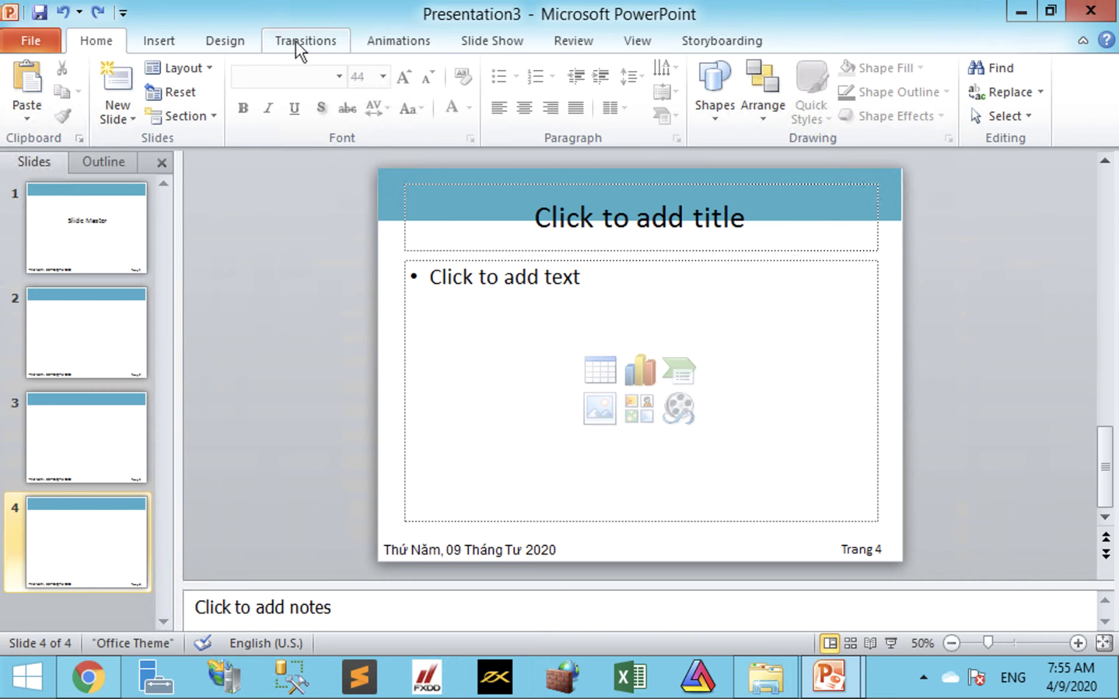
left_click(623, 44)
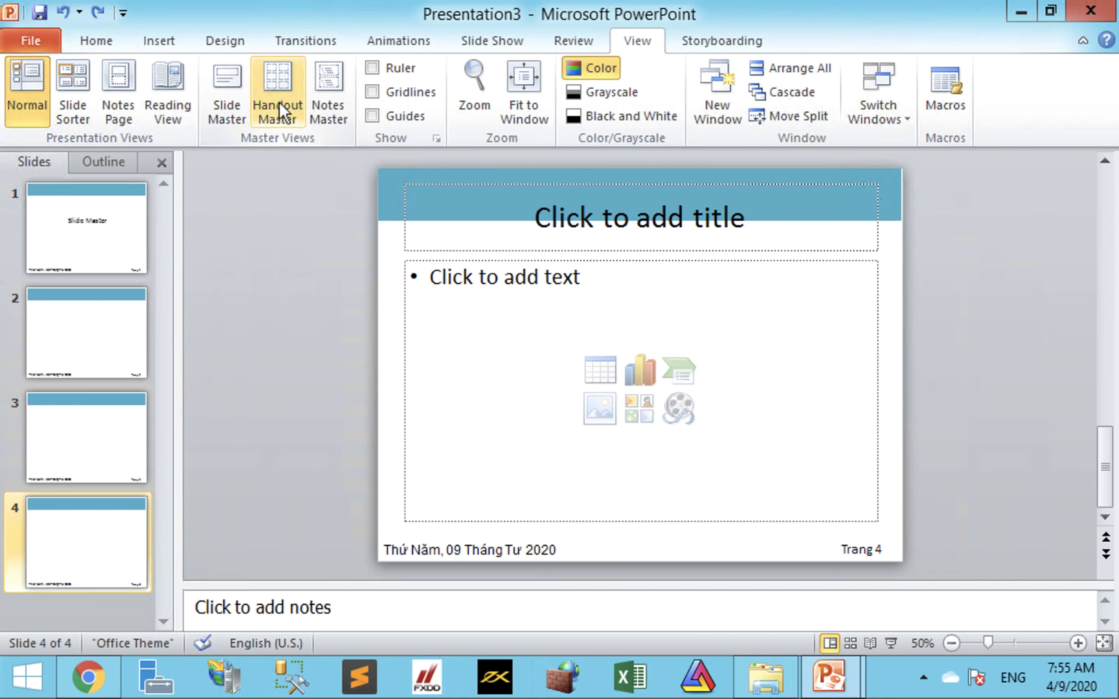
left_click(244, 111)
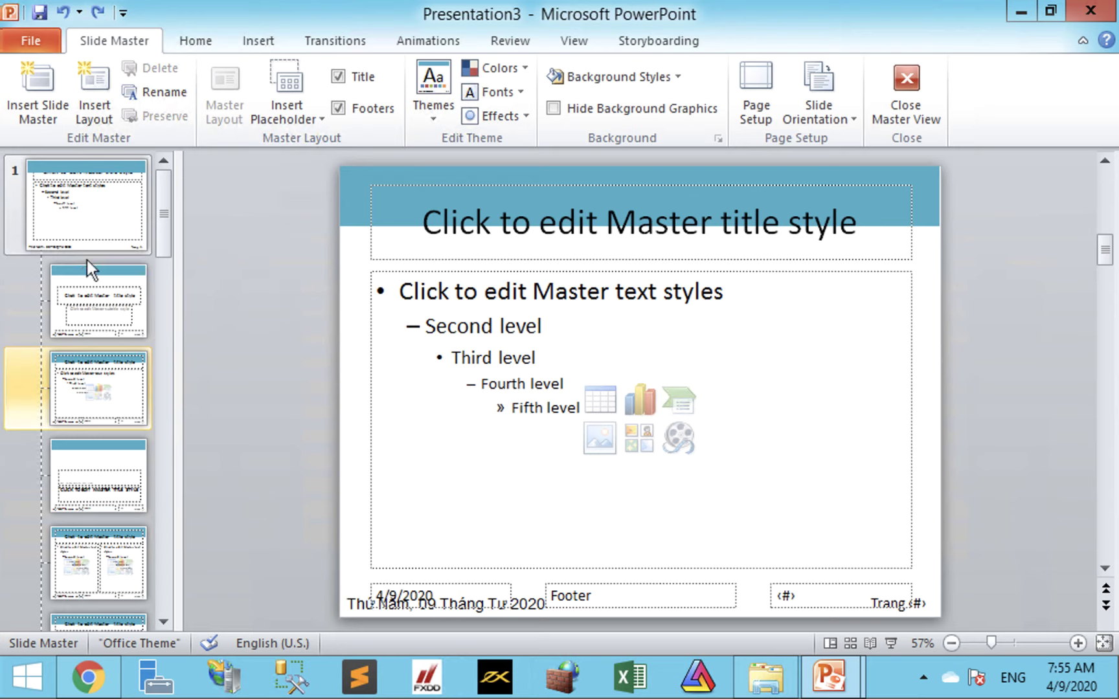
left_click(68, 207)
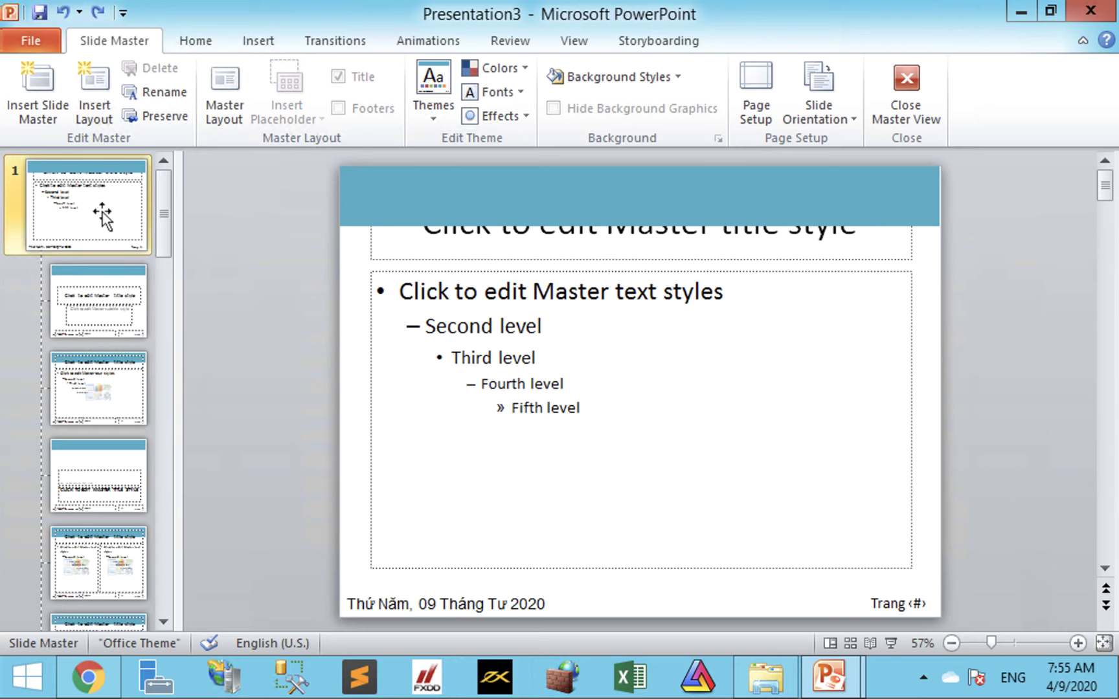
left_click(371, 259)
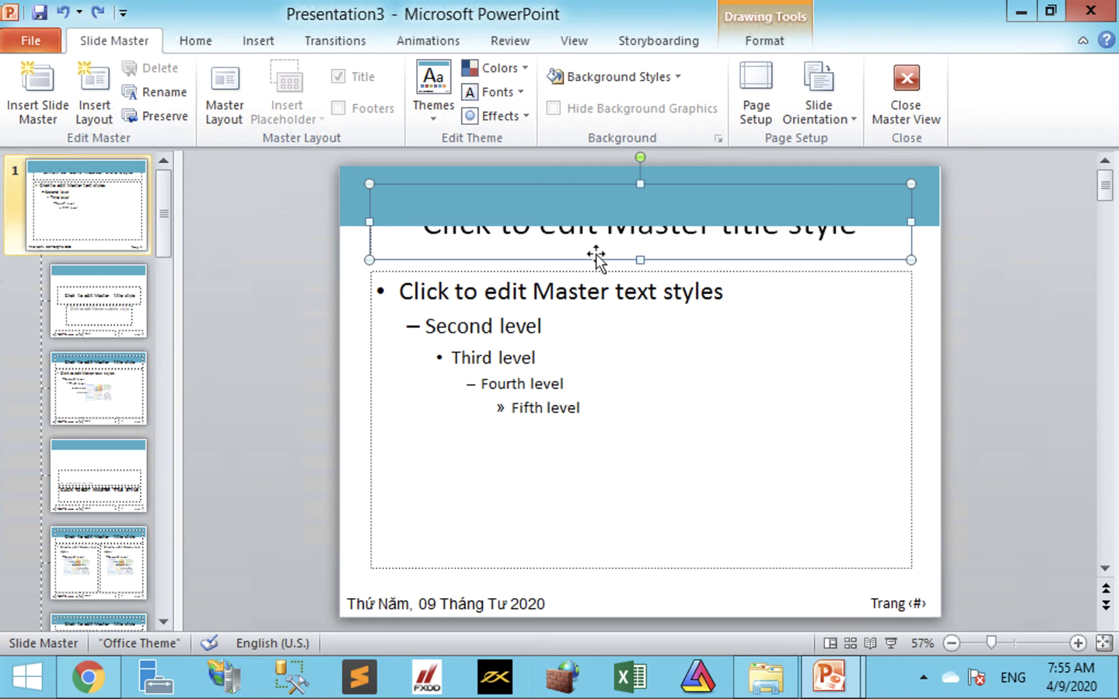
left_click(137, 382)
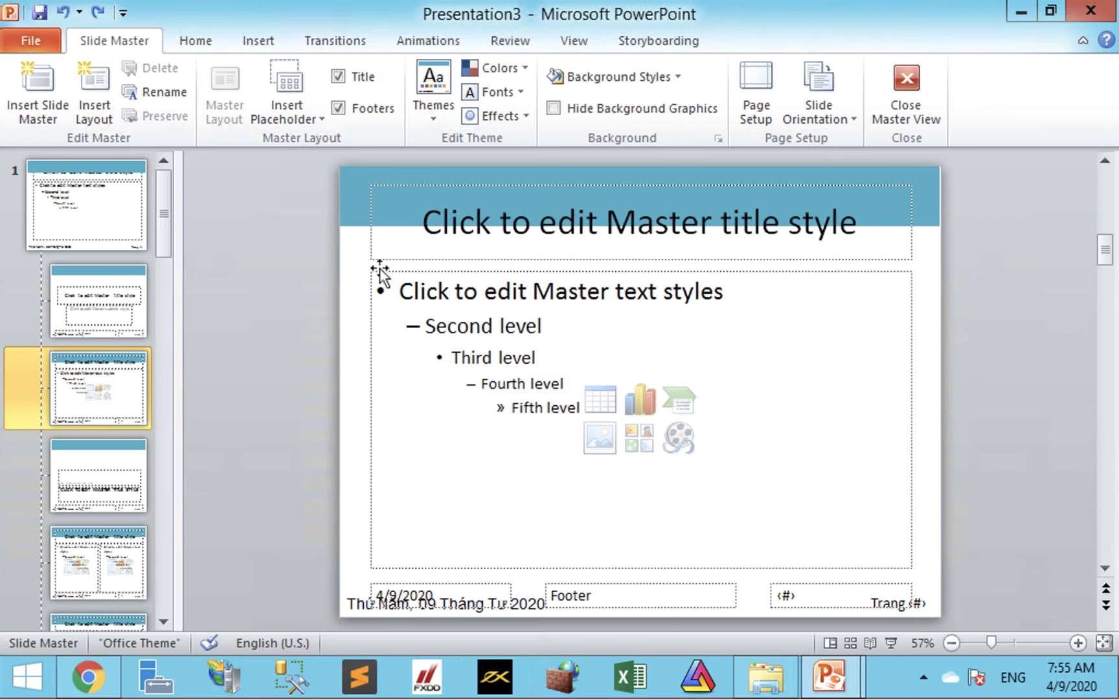
left_click(381, 263)
left_click(104, 198)
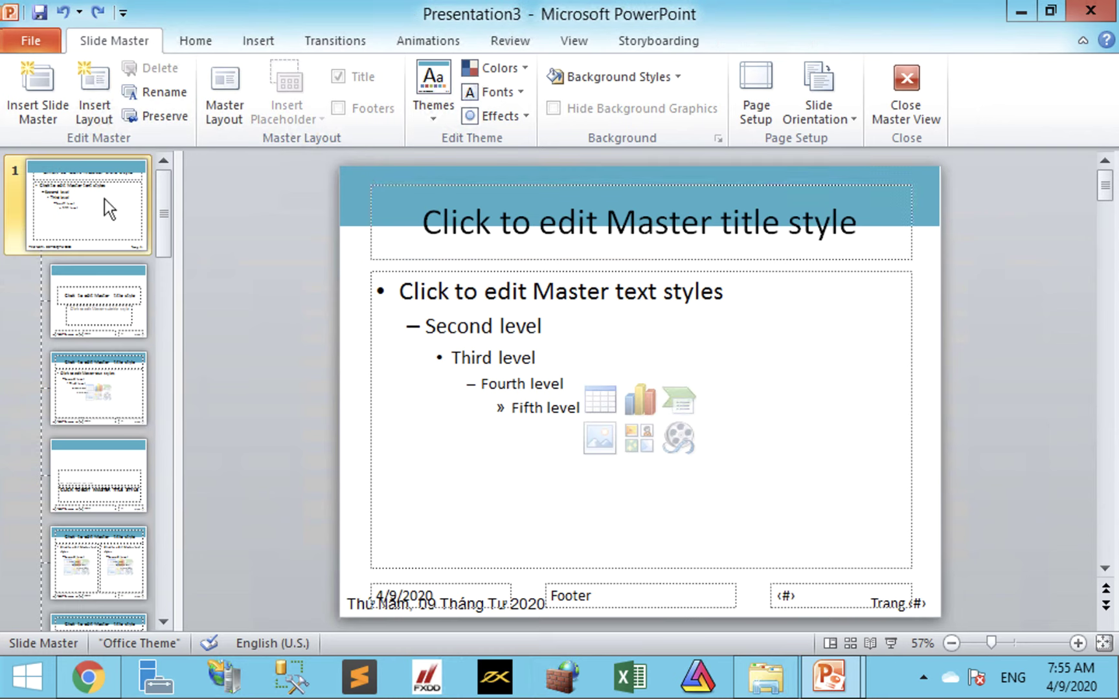
left_click(374, 278)
left_click(54, 407)
left_click(365, 388)
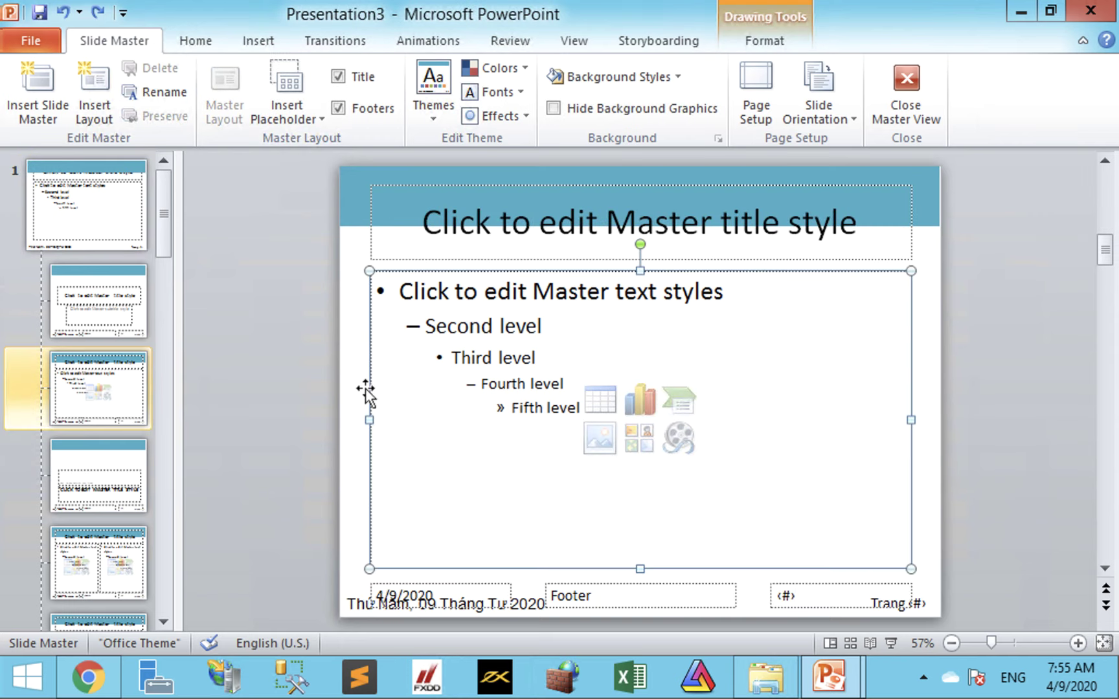
left_click(122, 210)
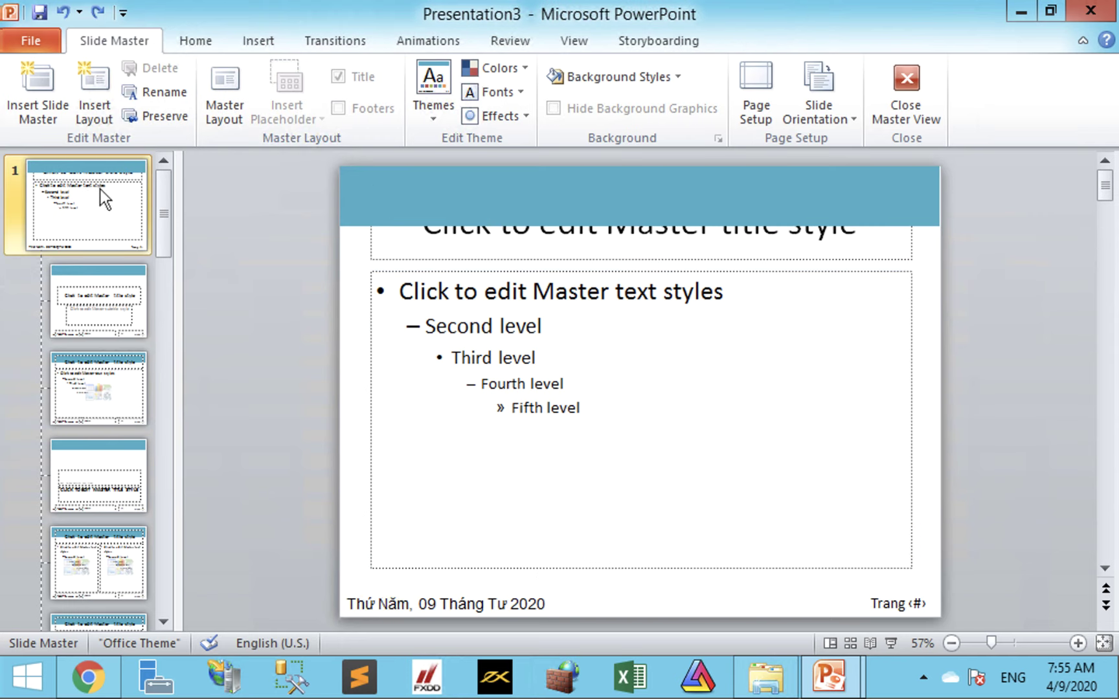
left_click(372, 256)
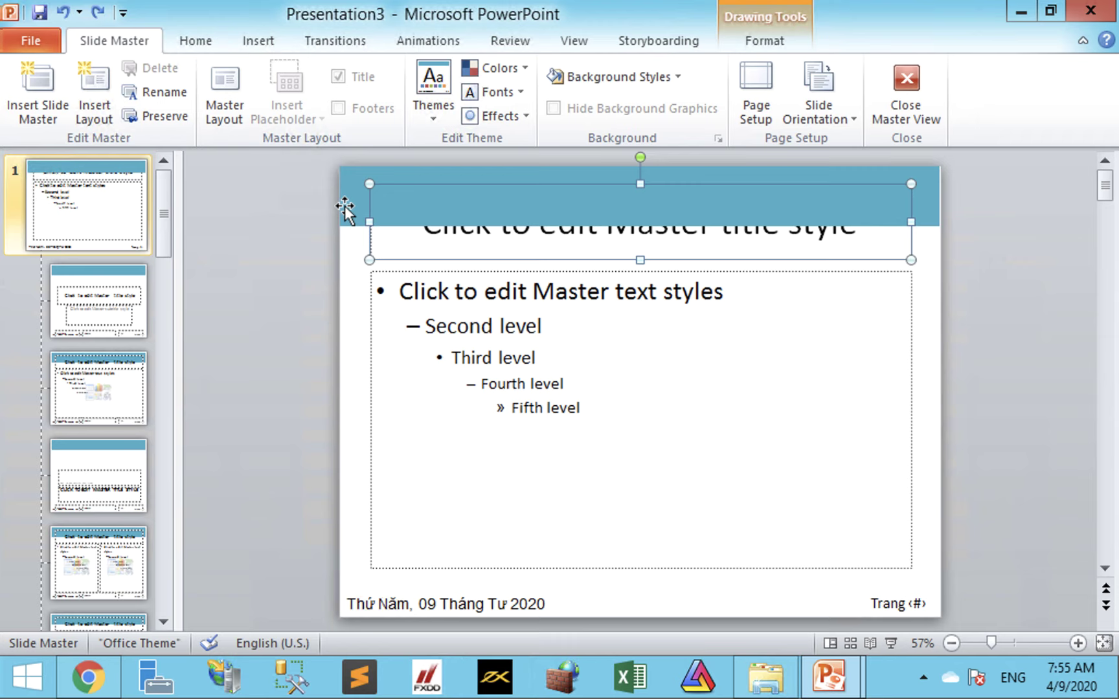
Bring the master title placeholder to front and stretch it to fill the teal banner.
right_click(632, 262)
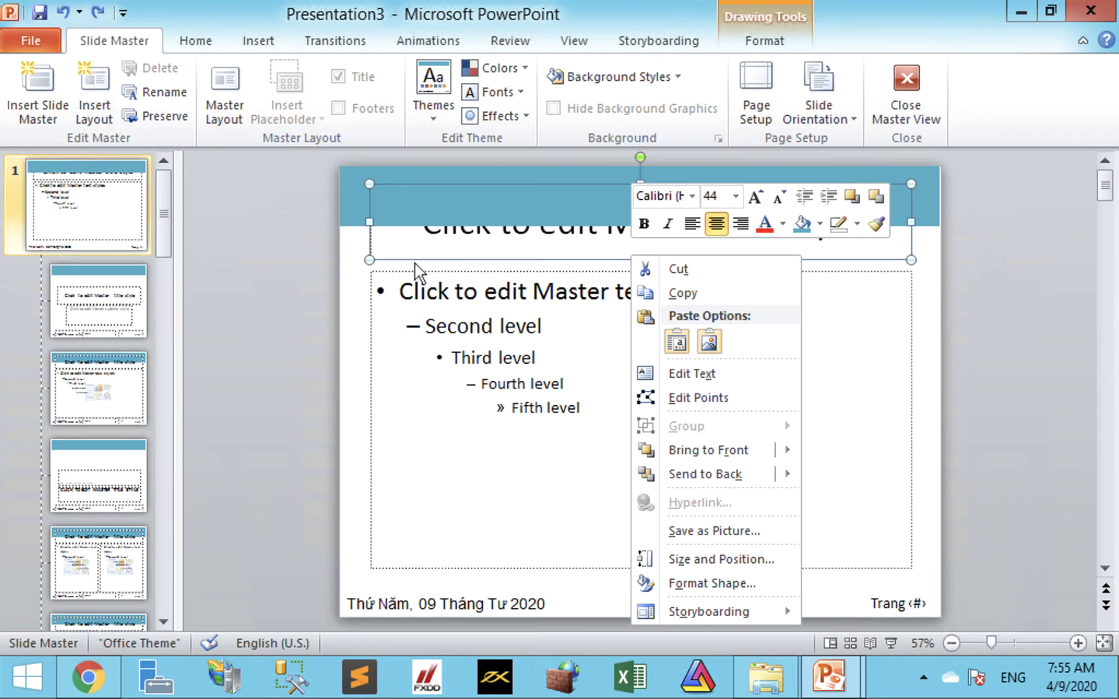
mouse_move(708, 450)
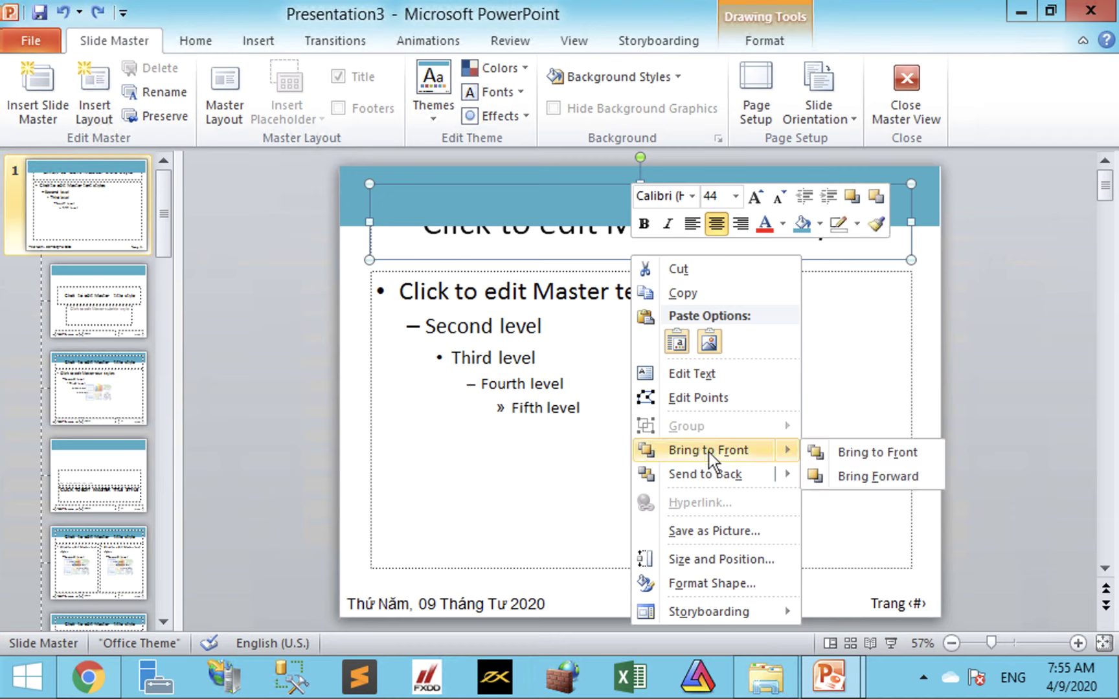
left_click(708, 452)
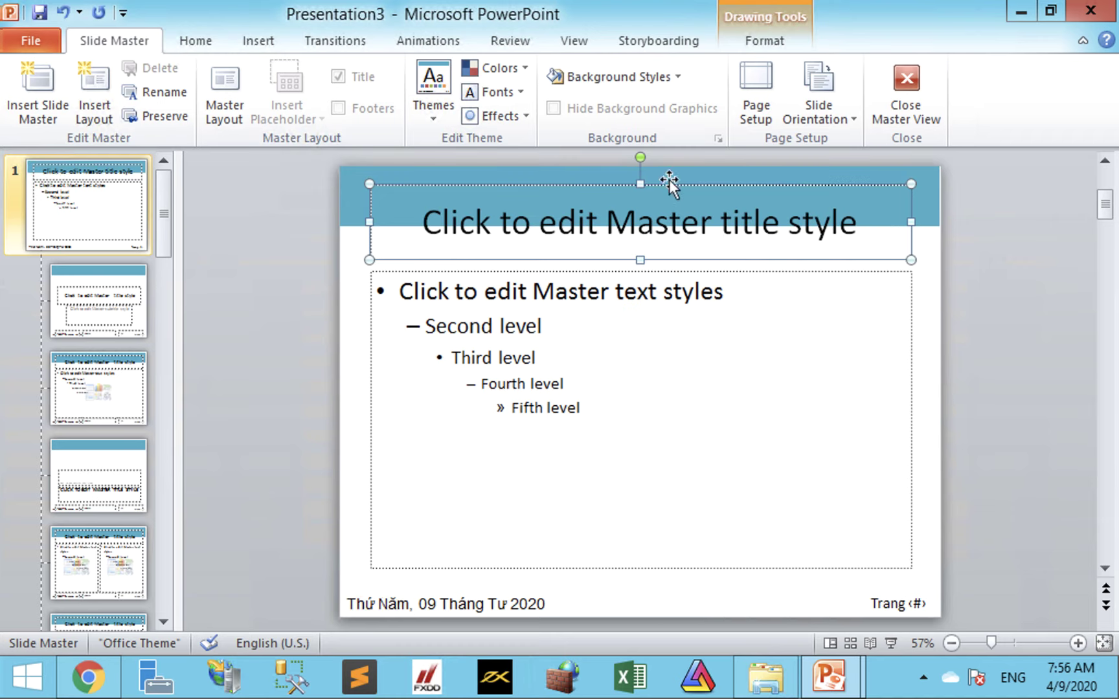
left_click_drag(666, 178, 639, 160)
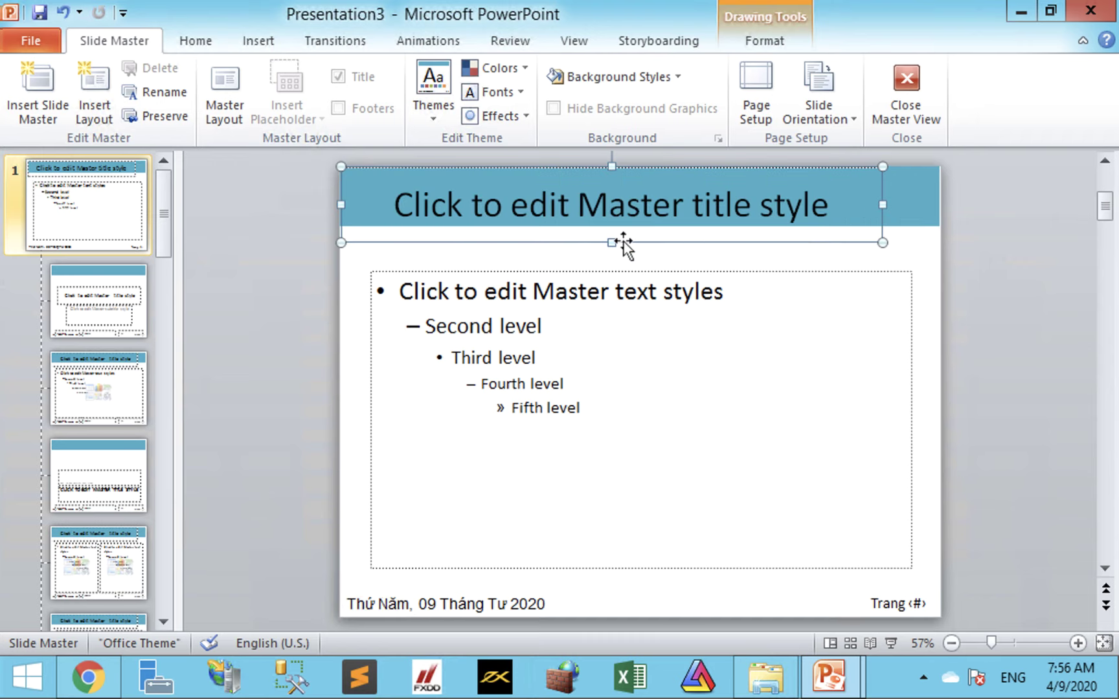
left_click_drag(615, 242, 612, 227)
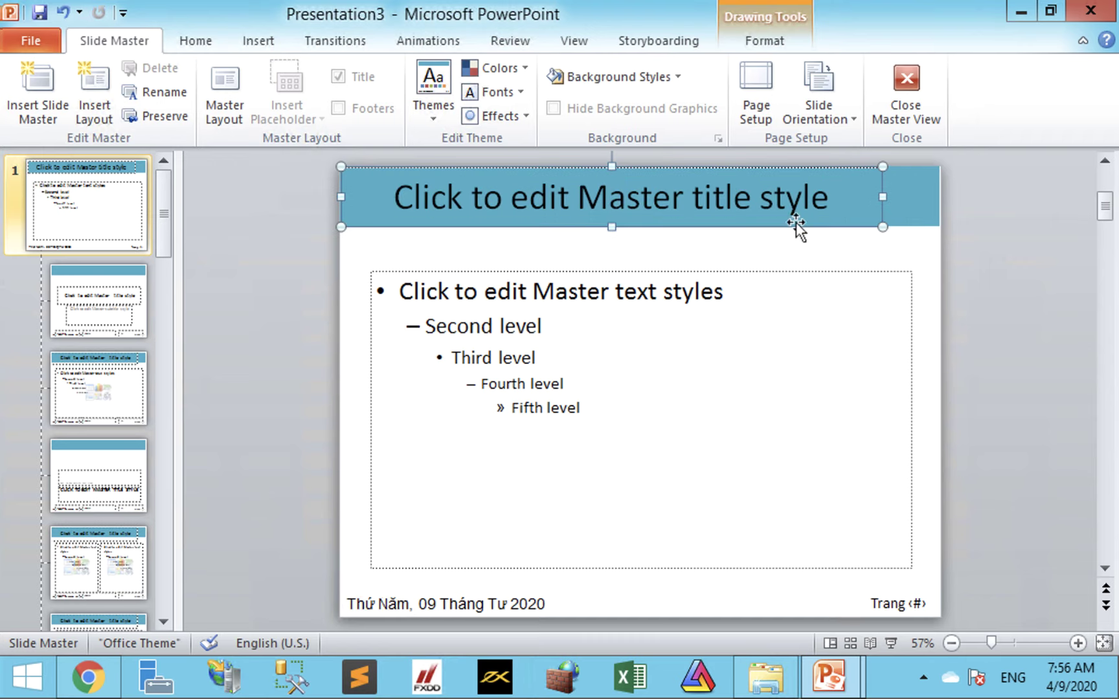
left_click_drag(881, 198, 938, 196)
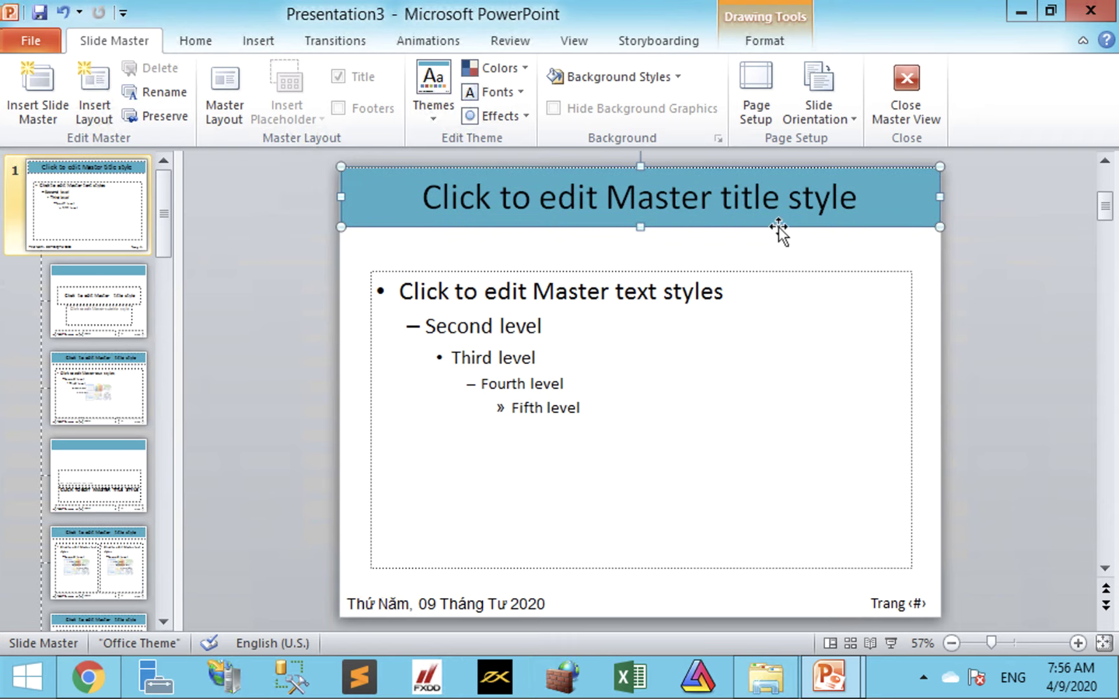
Format the whole master title white, bold and left-aligned using the Home font controls.
triple_click(596, 197)
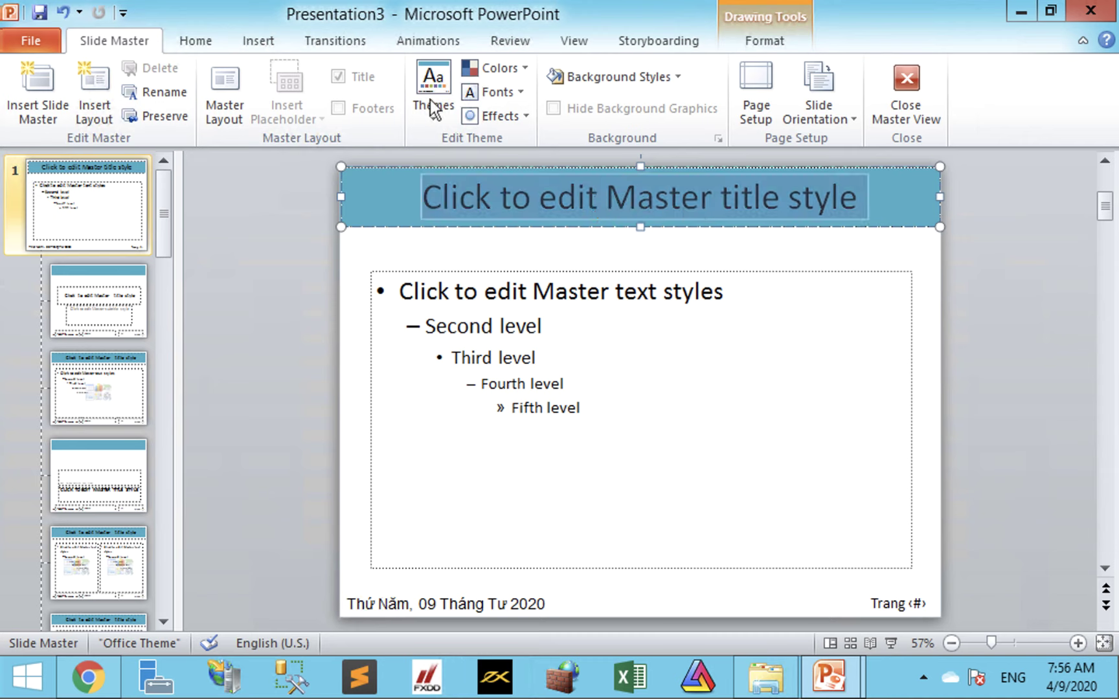
left_click(223, 39)
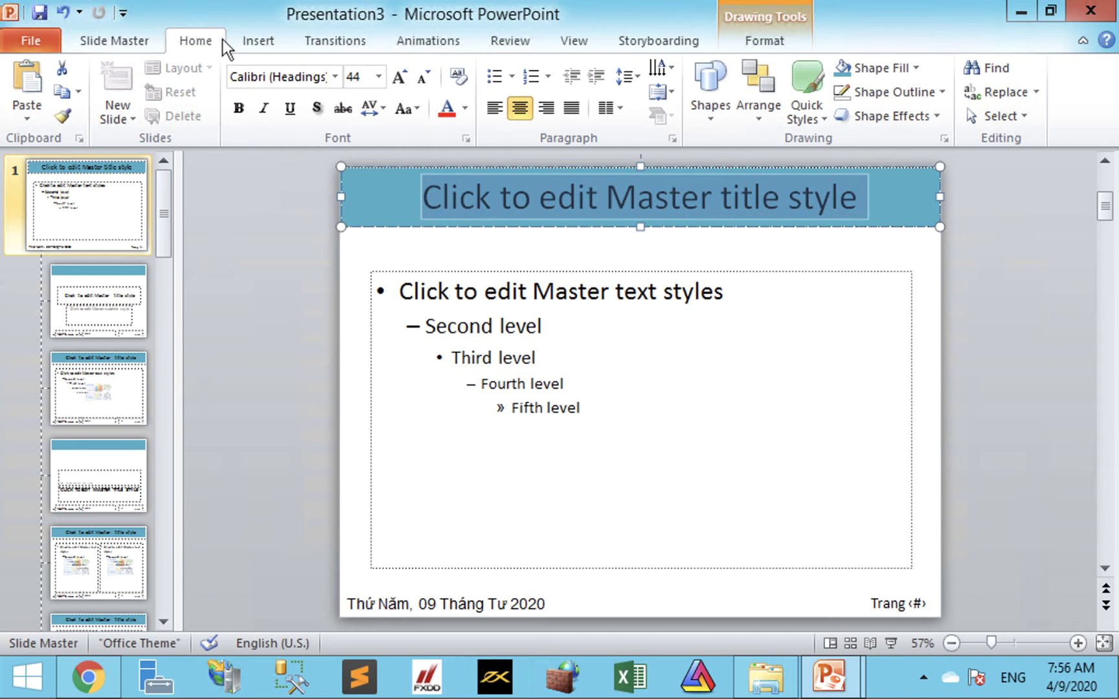
left_click(463, 109)
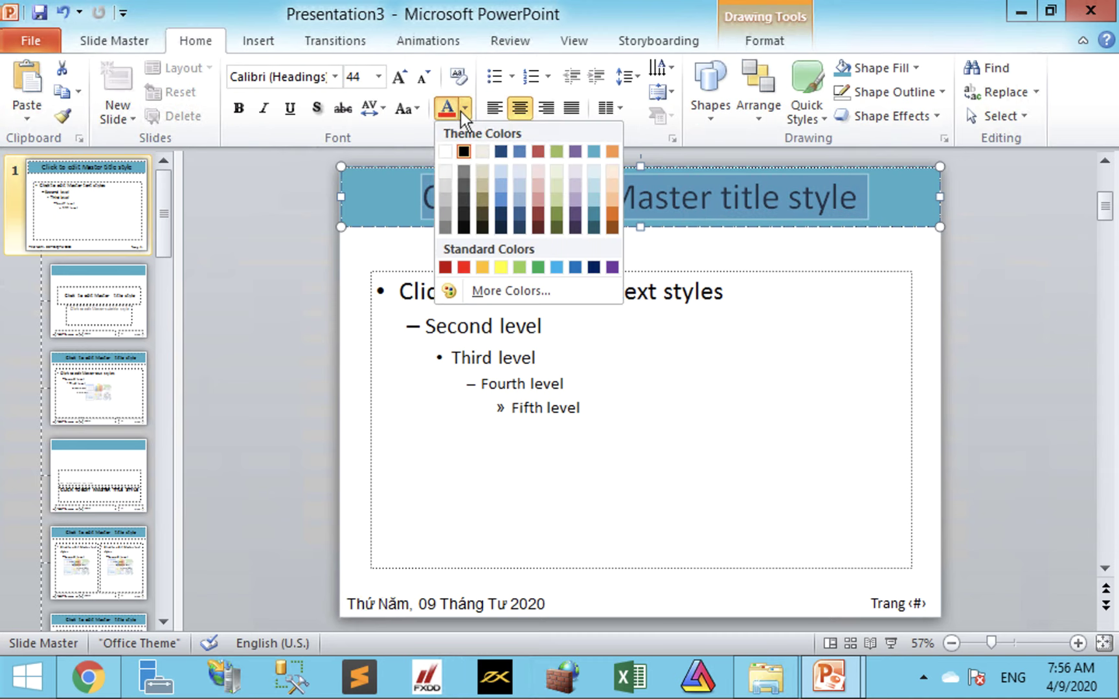
left_click(450, 148)
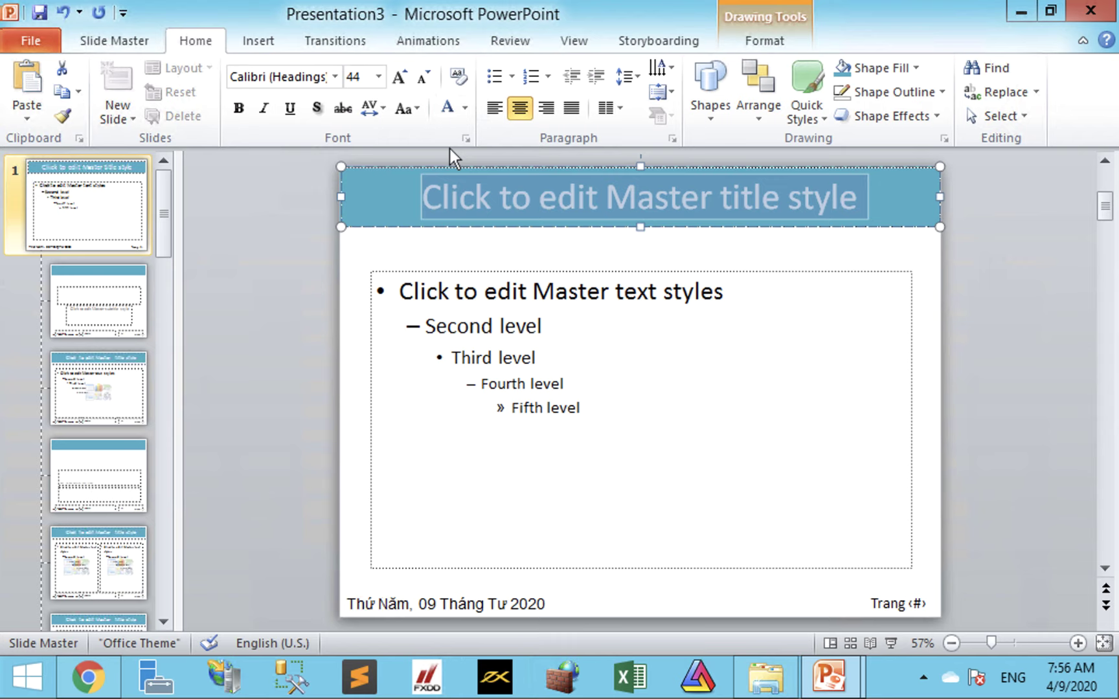
left_click(248, 106)
left_click(492, 110)
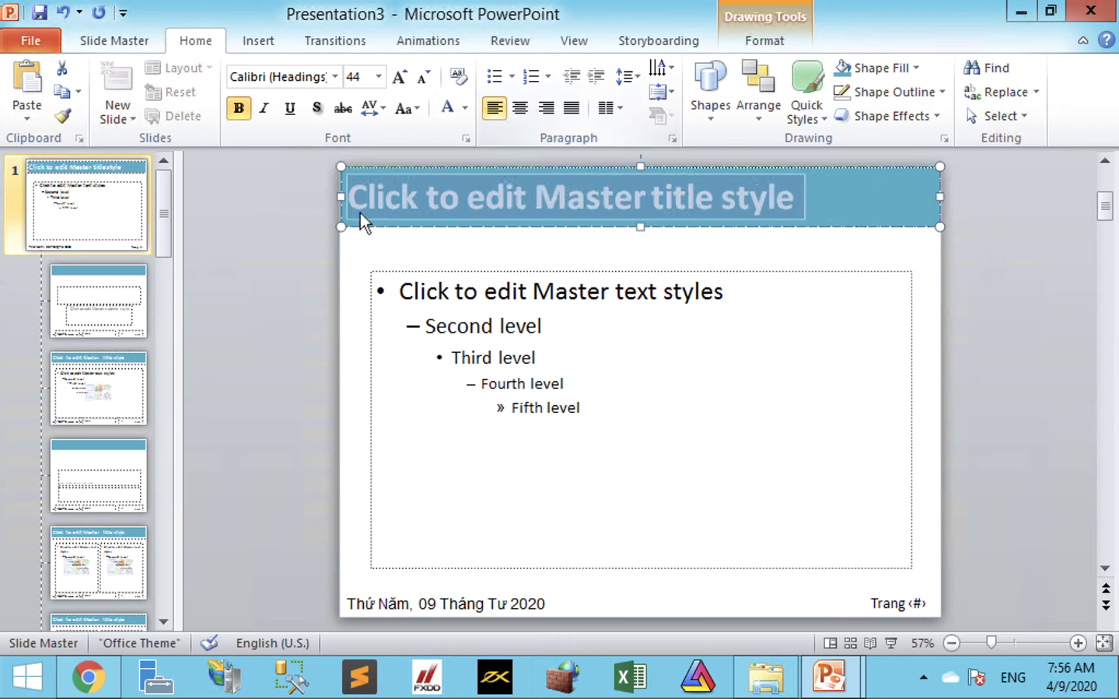
left_click(259, 297)
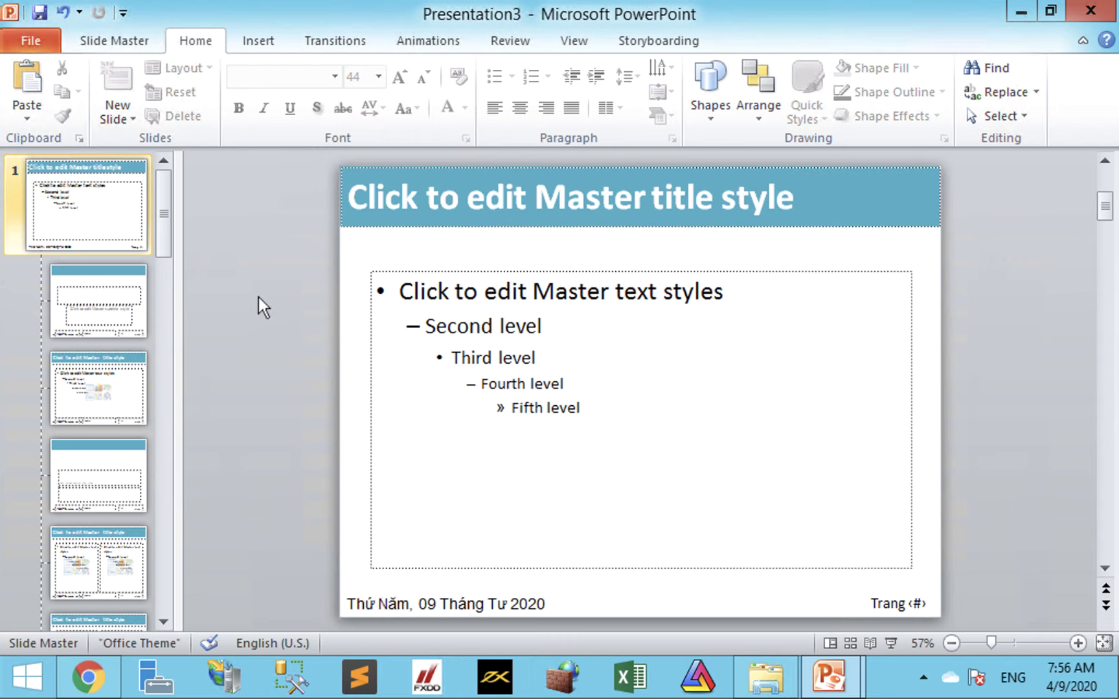
Change the master body placeholder font to Arial and grow its first level to 24 pt.
left_click(510, 277)
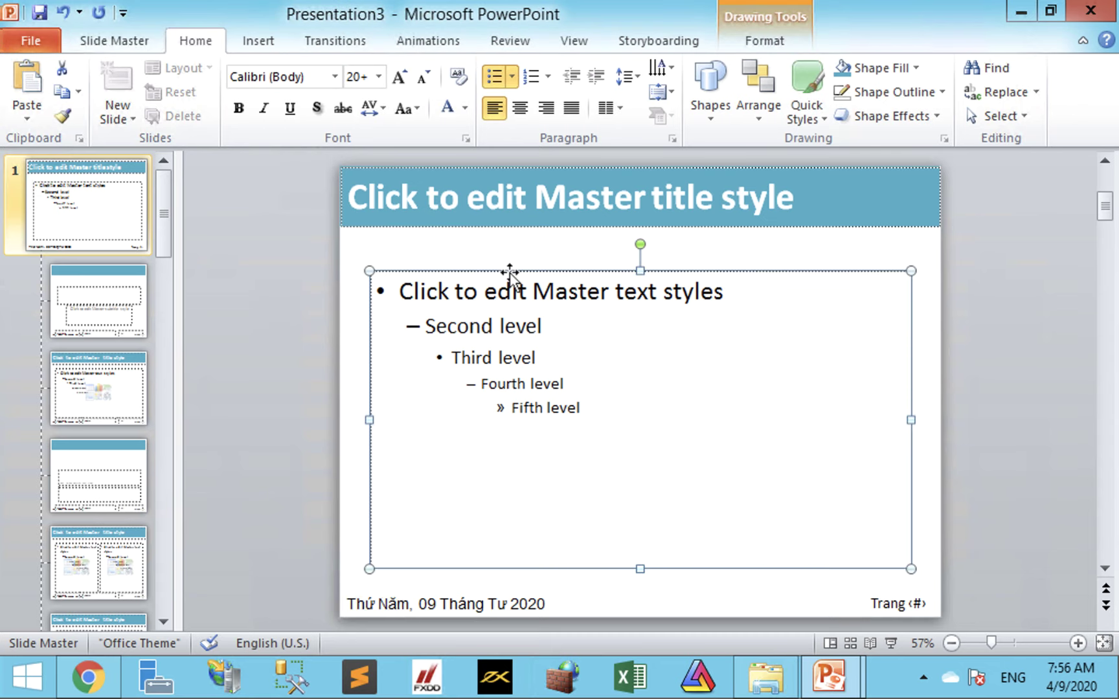
left_click(297, 78)
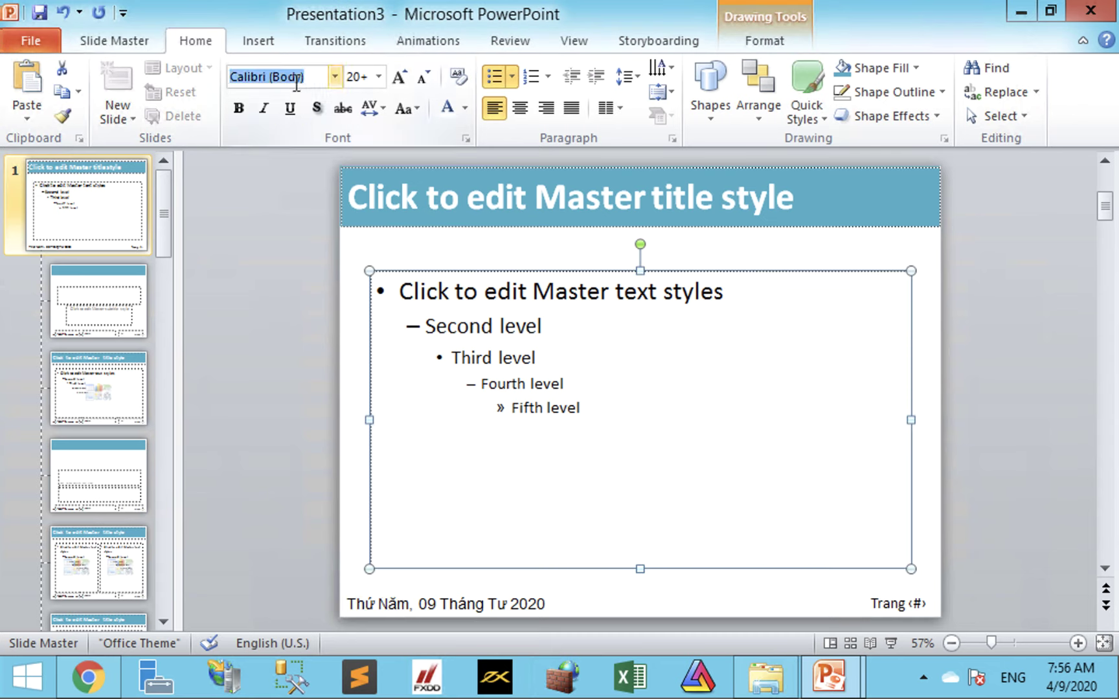
type("Arial")
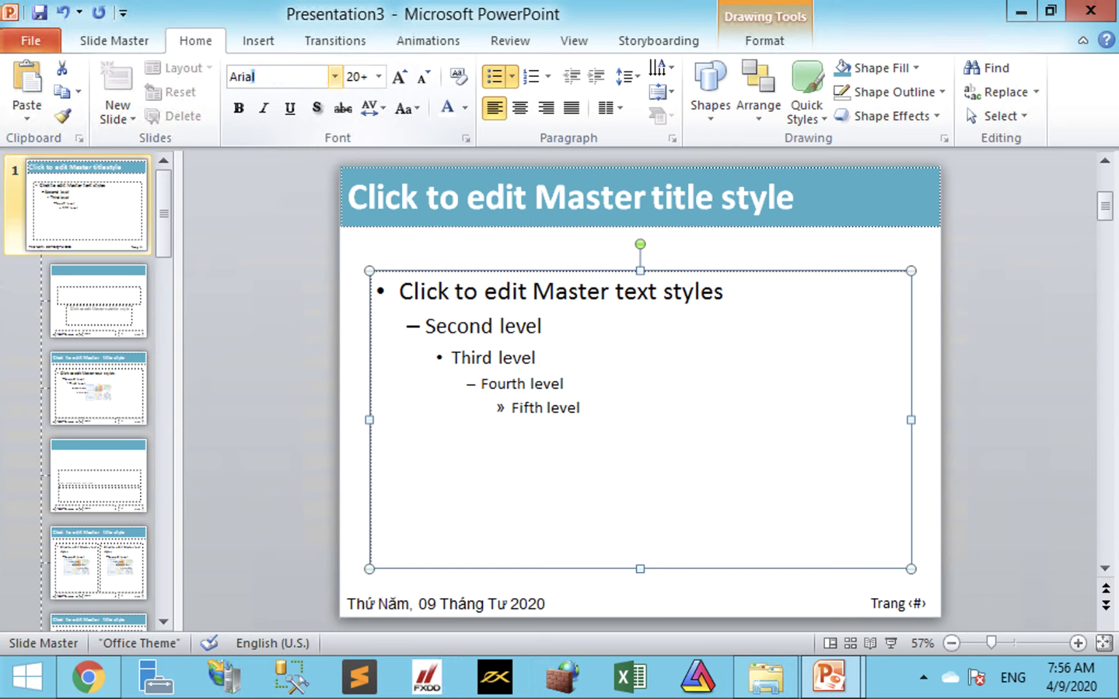
key("Return")
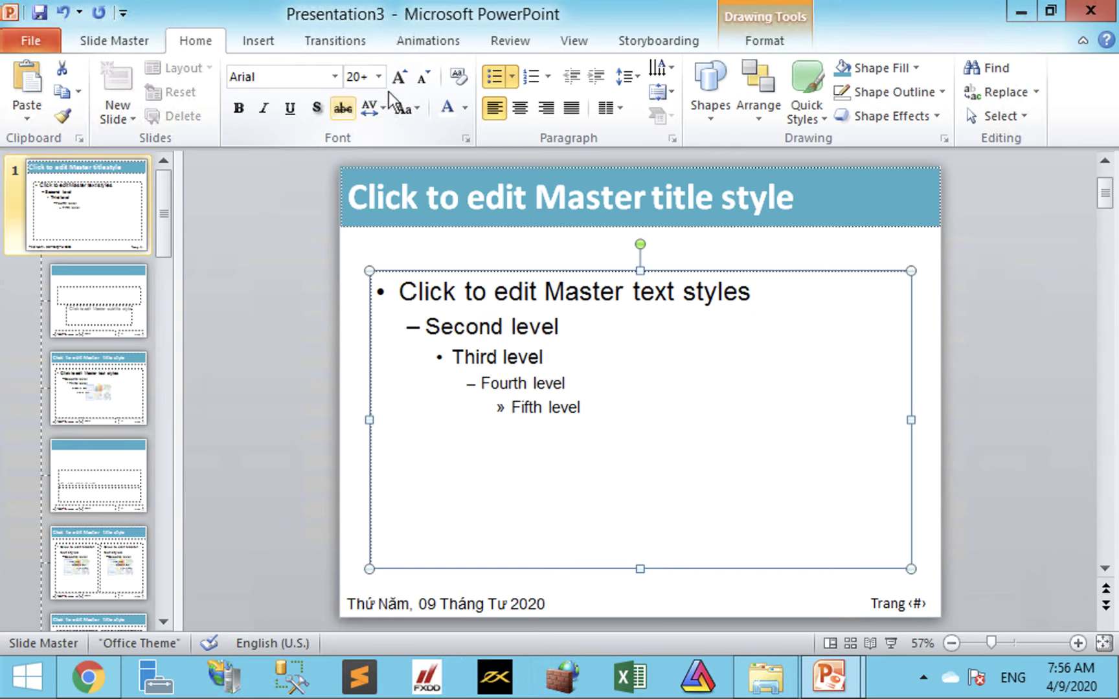
left_click(396, 79)
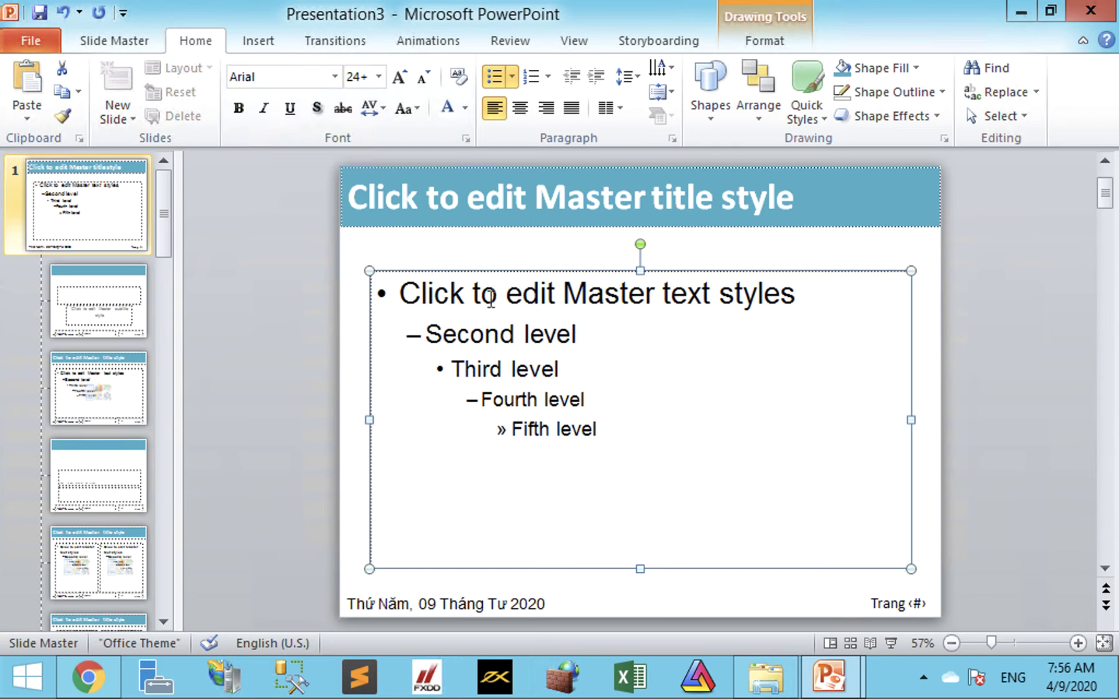
left_click(129, 41)
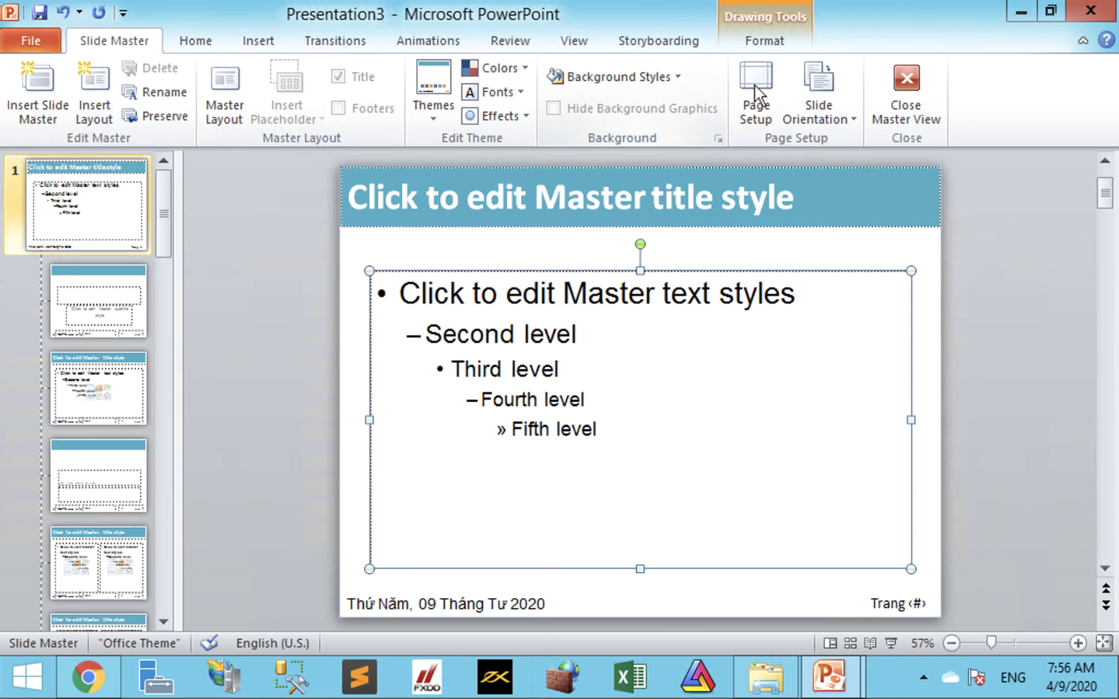
Close Master View and add a new fifth slide from the slide pane.
left_click(883, 93)
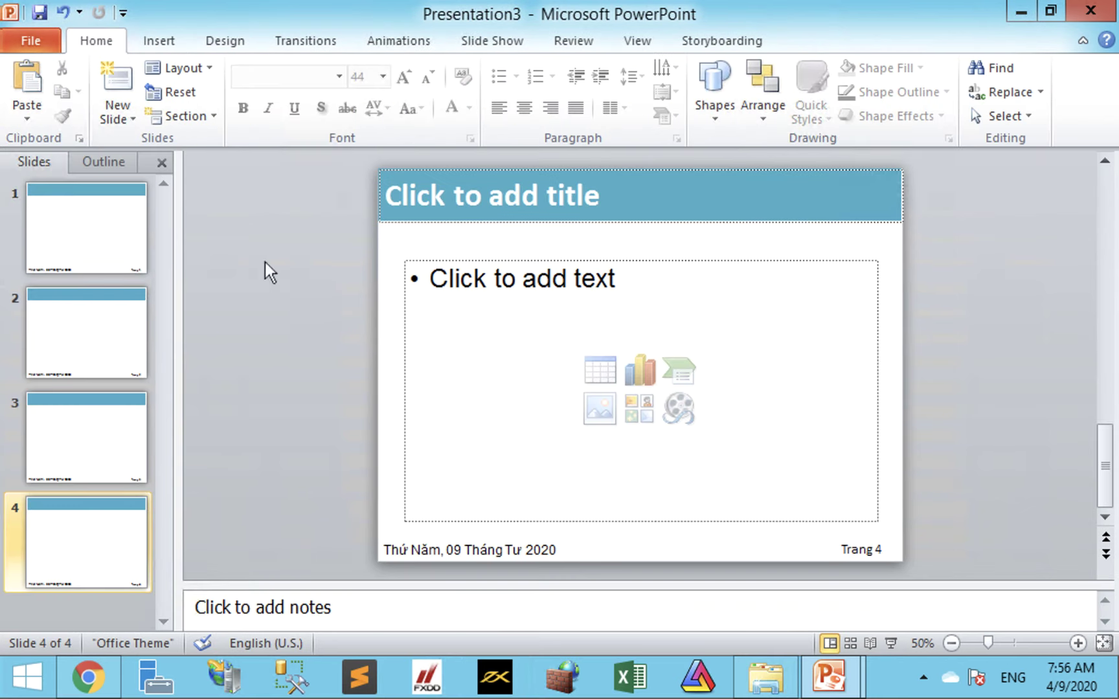
right_click(108, 604)
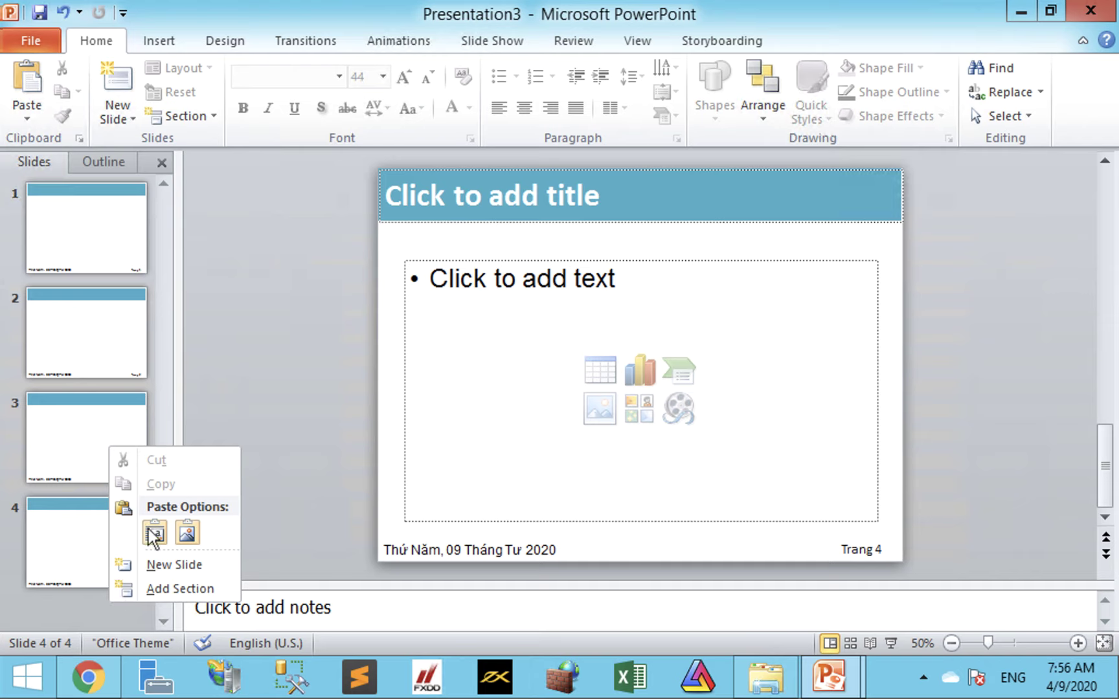
left_click(154, 566)
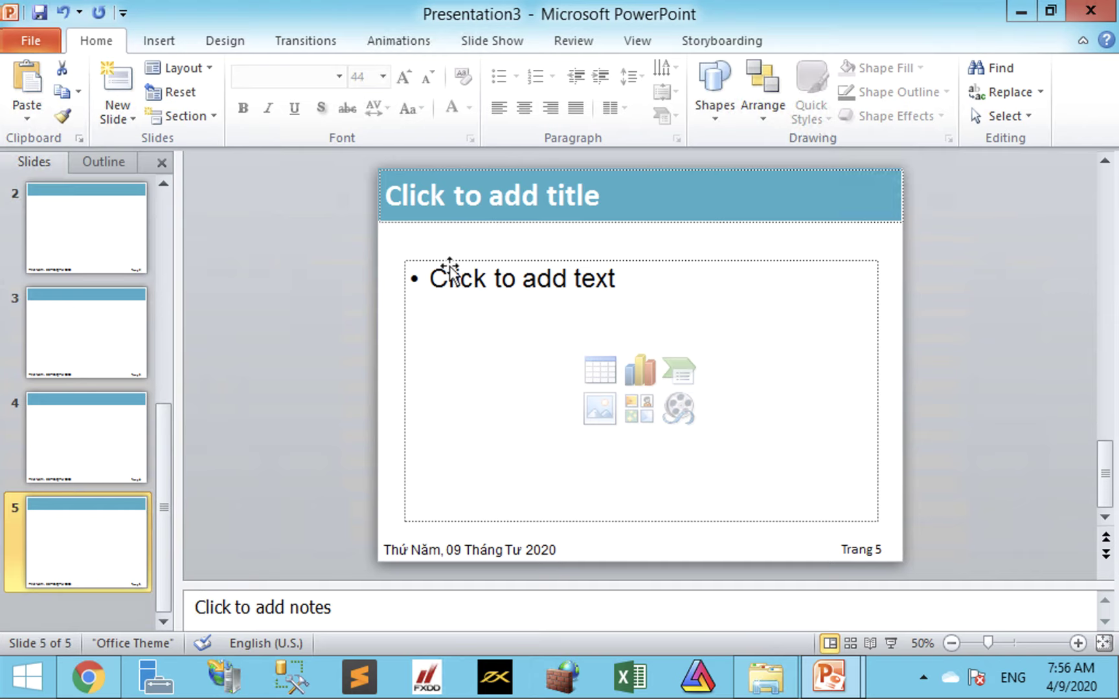
Test the new slide's title and body placeholders, leaving them empty.
left_click(494, 199)
left_click(503, 261)
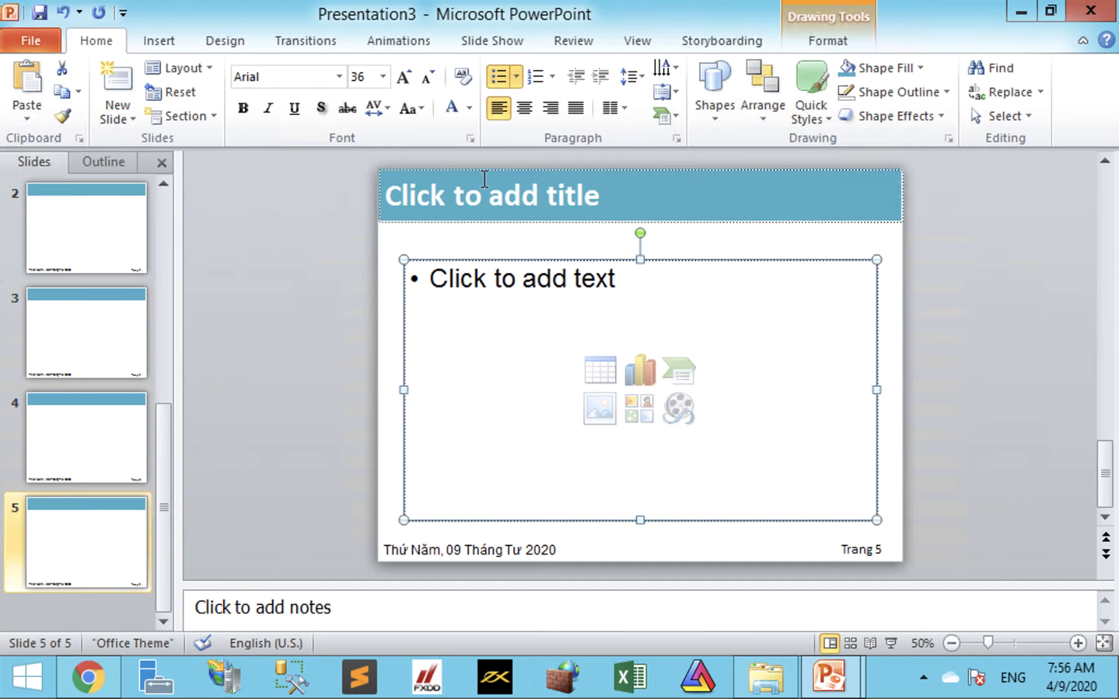
left_click(483, 187)
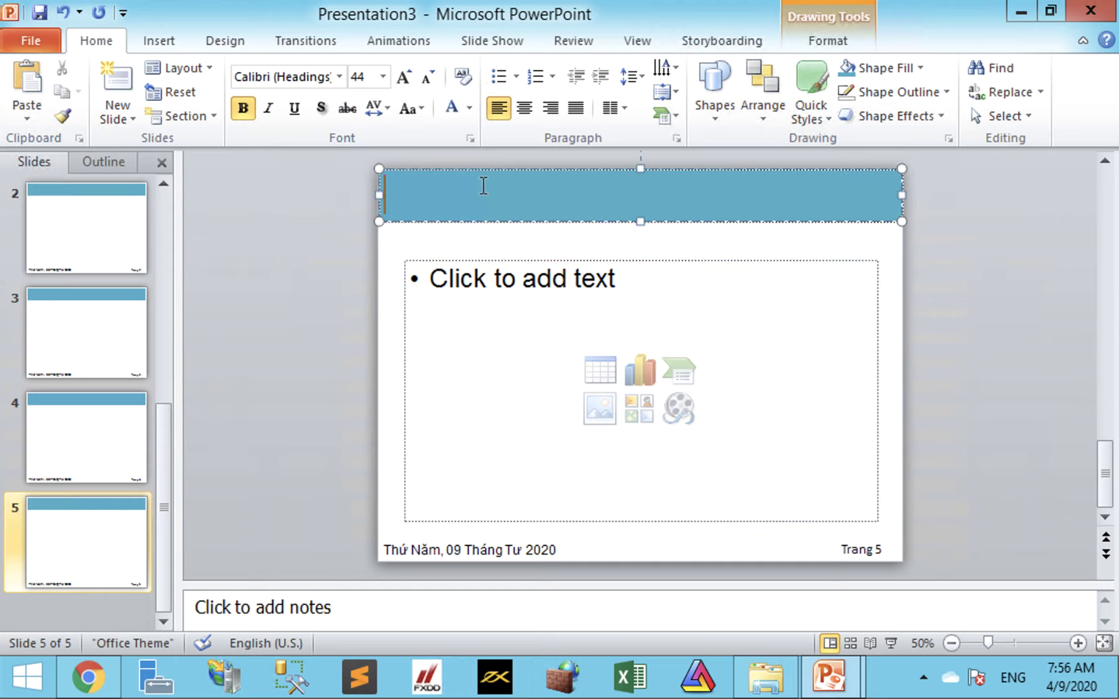
left_click(449, 242)
left_click(442, 198)
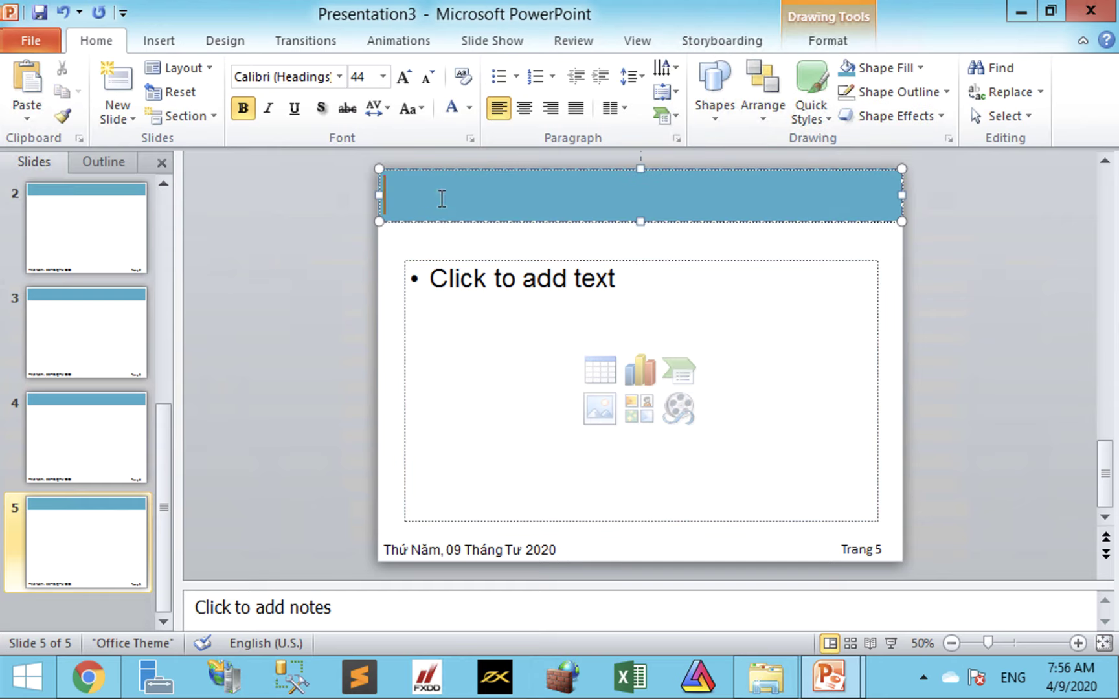
left_click(452, 261)
left_click(479, 318)
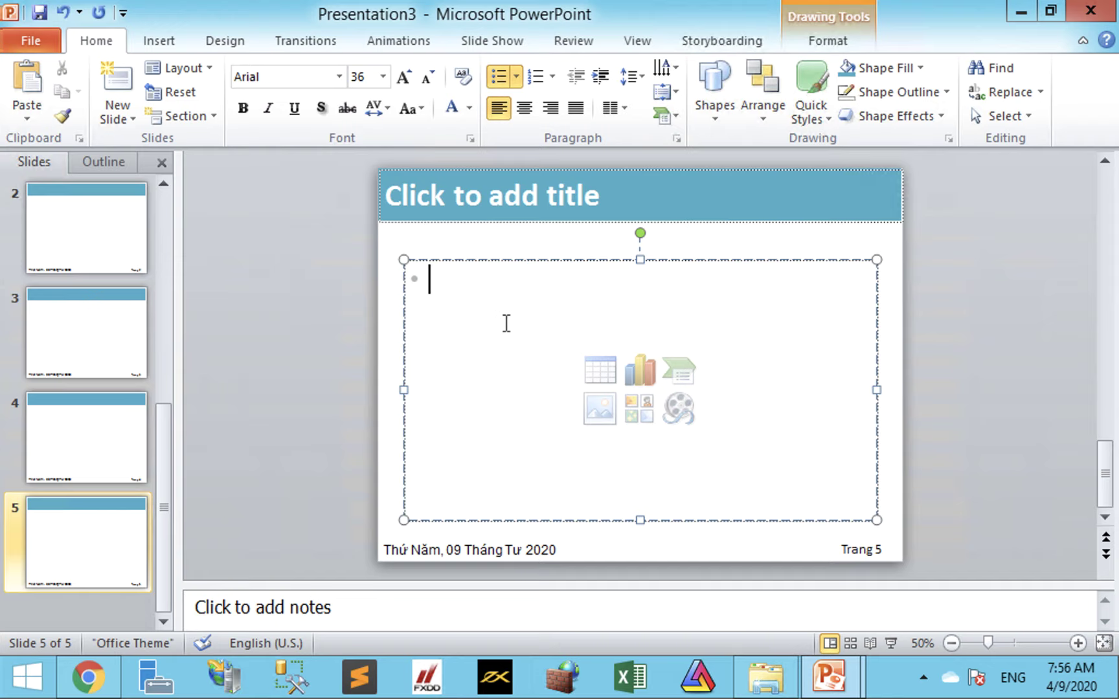
key("Escape")
key("Escape")
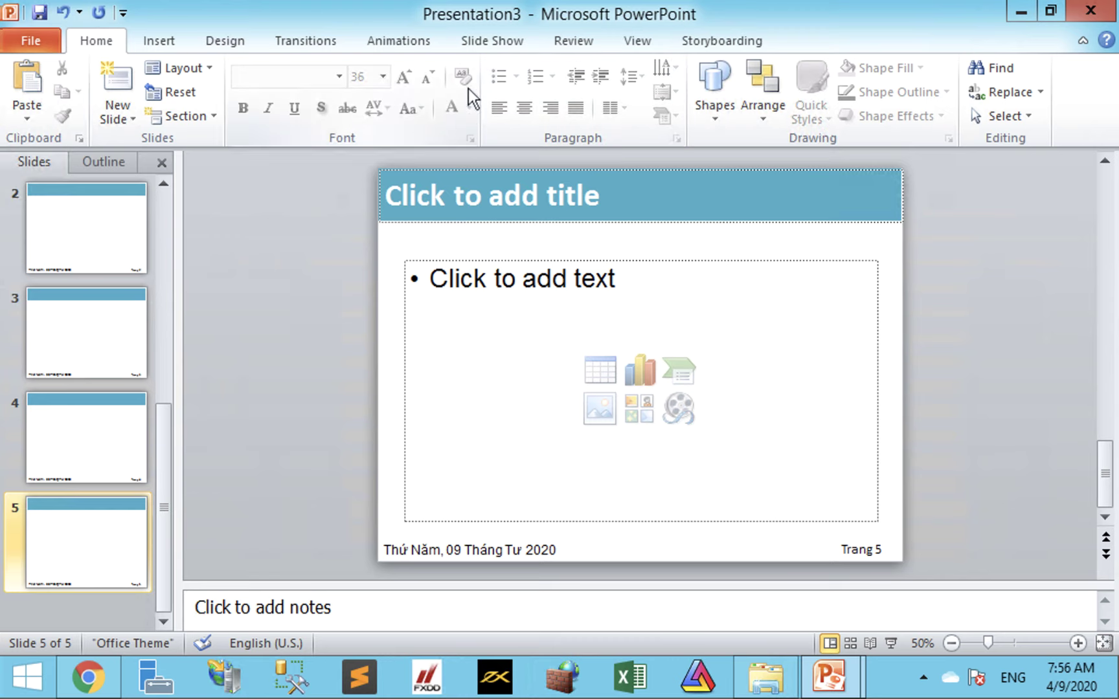
left_click(632, 40)
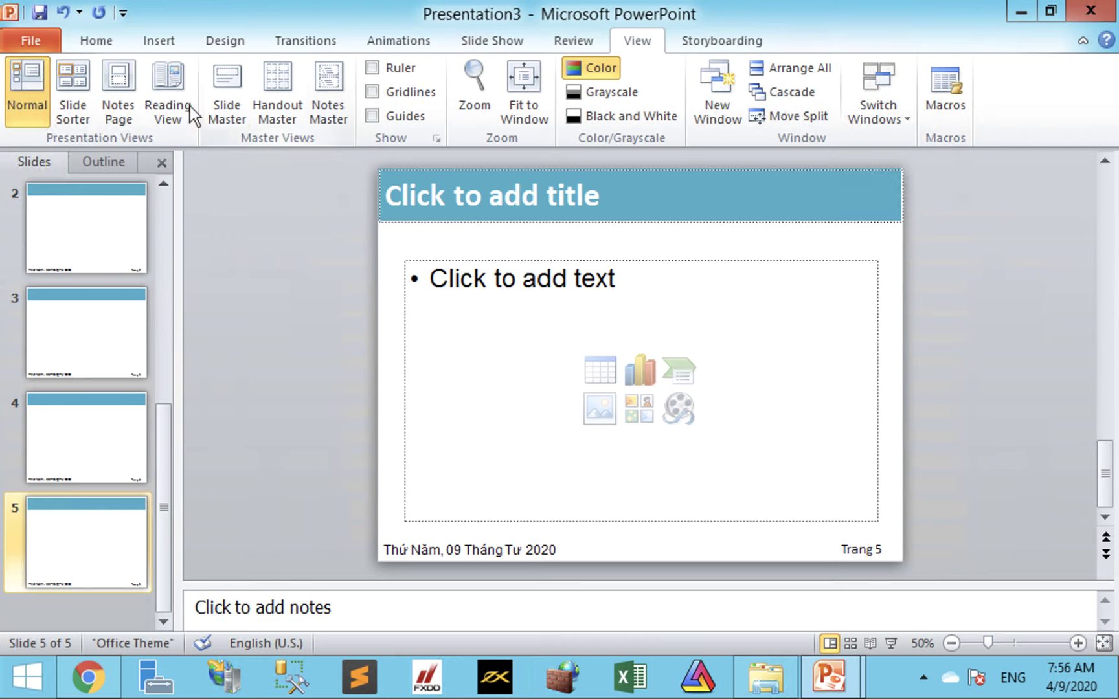
left_click(230, 103)
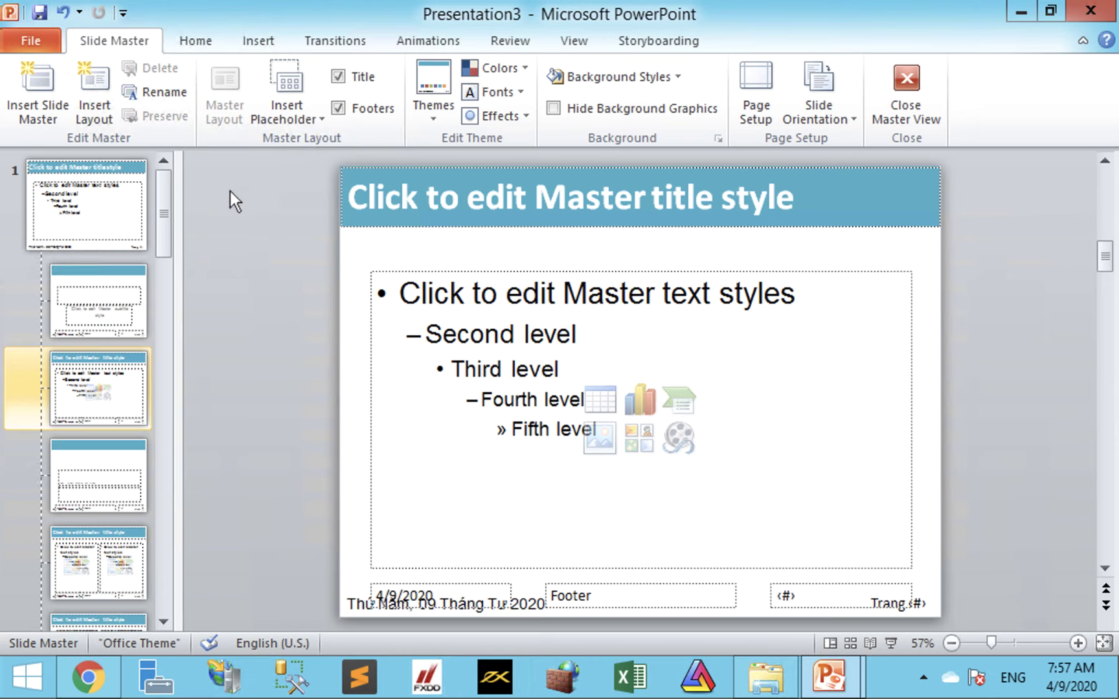
left_click(89, 194)
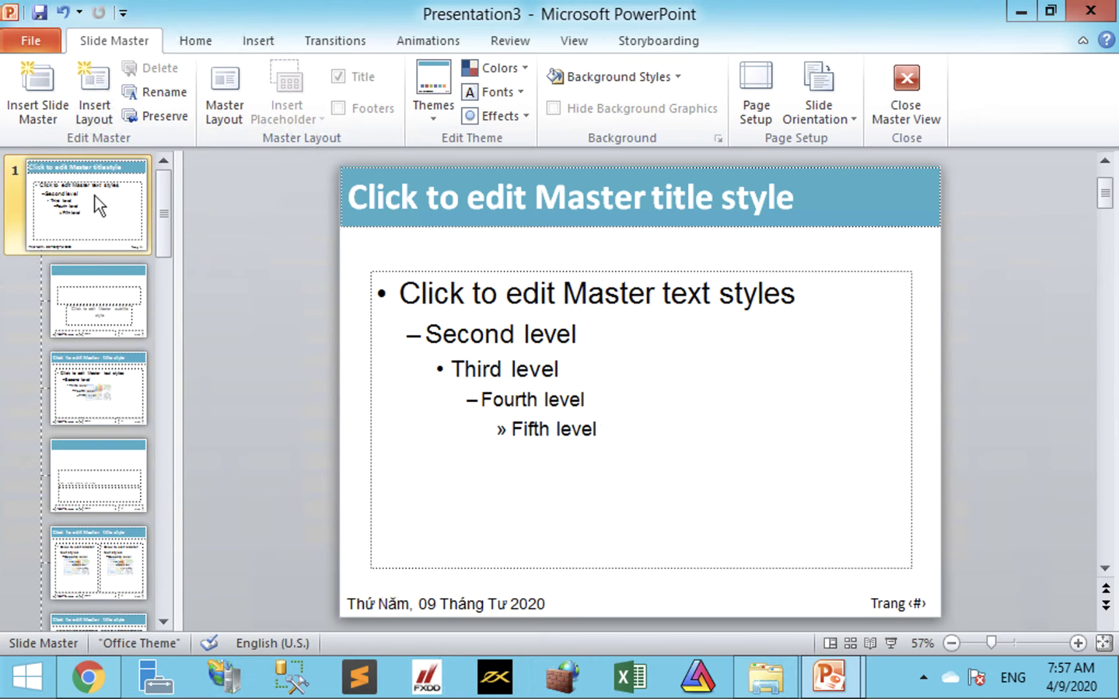
left_click(353, 600)
left_click(307, 570)
left_click_drag(325, 580, 964, 622)
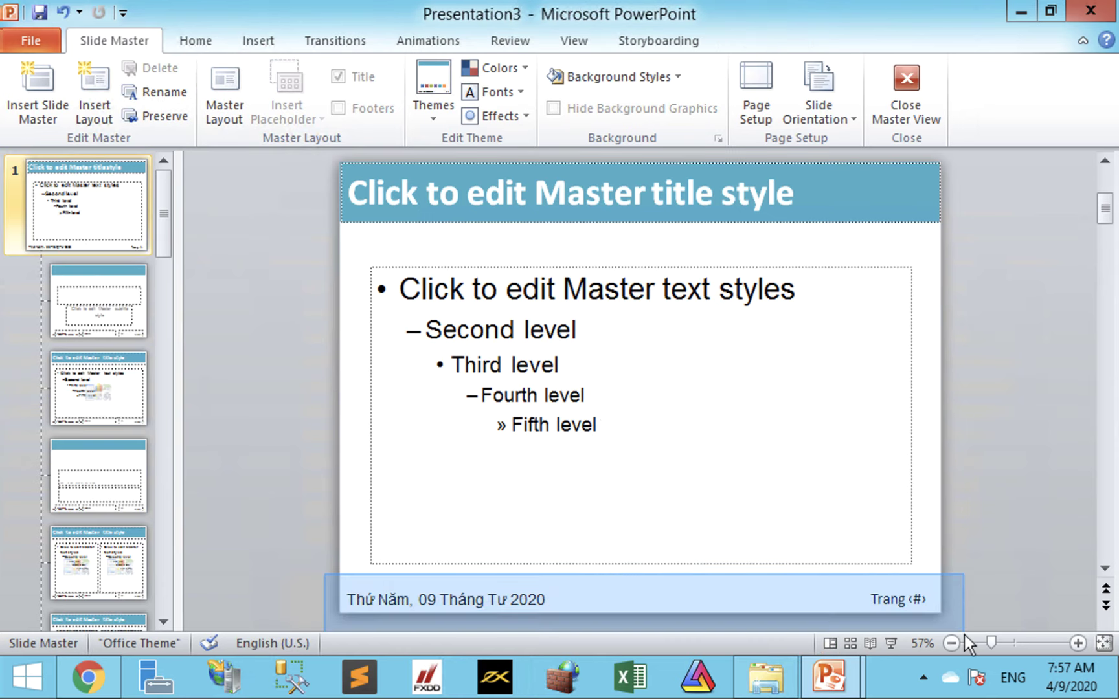
left_click(196, 41)
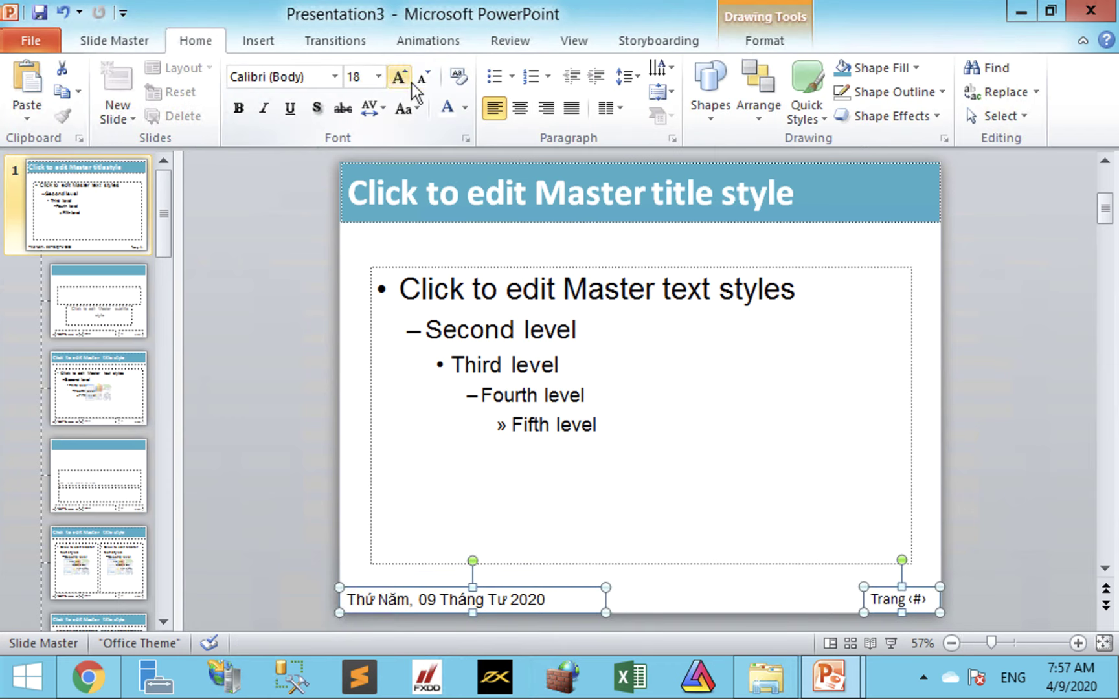
Make the selected master footer text gray.
left_click(463, 110)
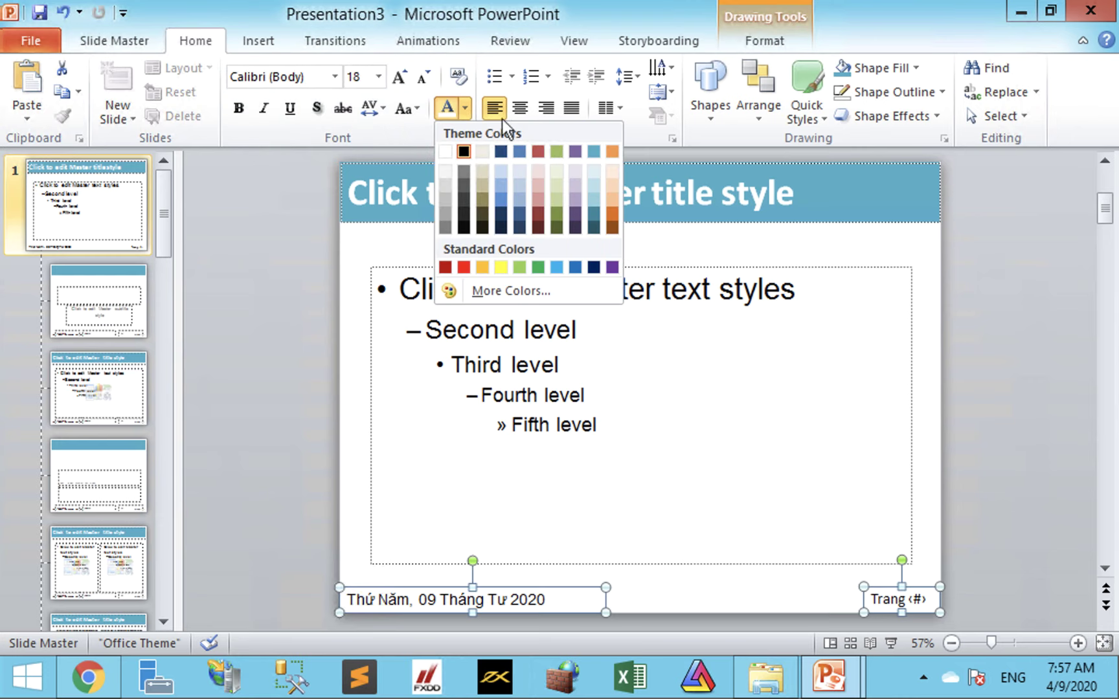
left_click(445, 229)
left_click(266, 274)
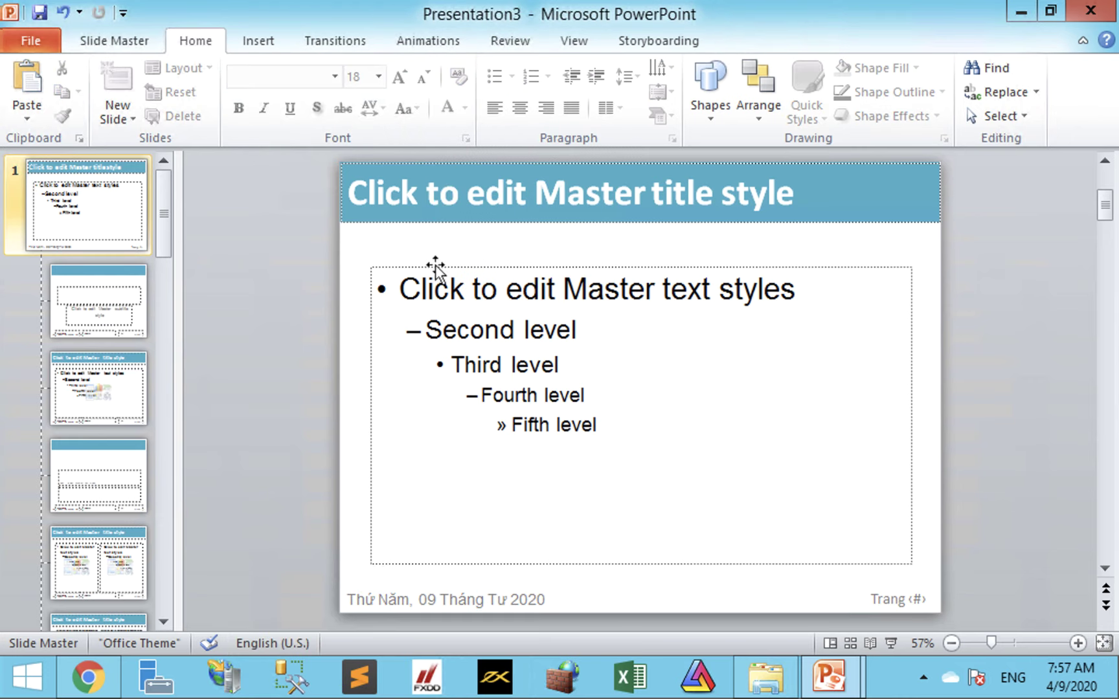
Turn the master body text gray and close Master View.
left_click(435, 265)
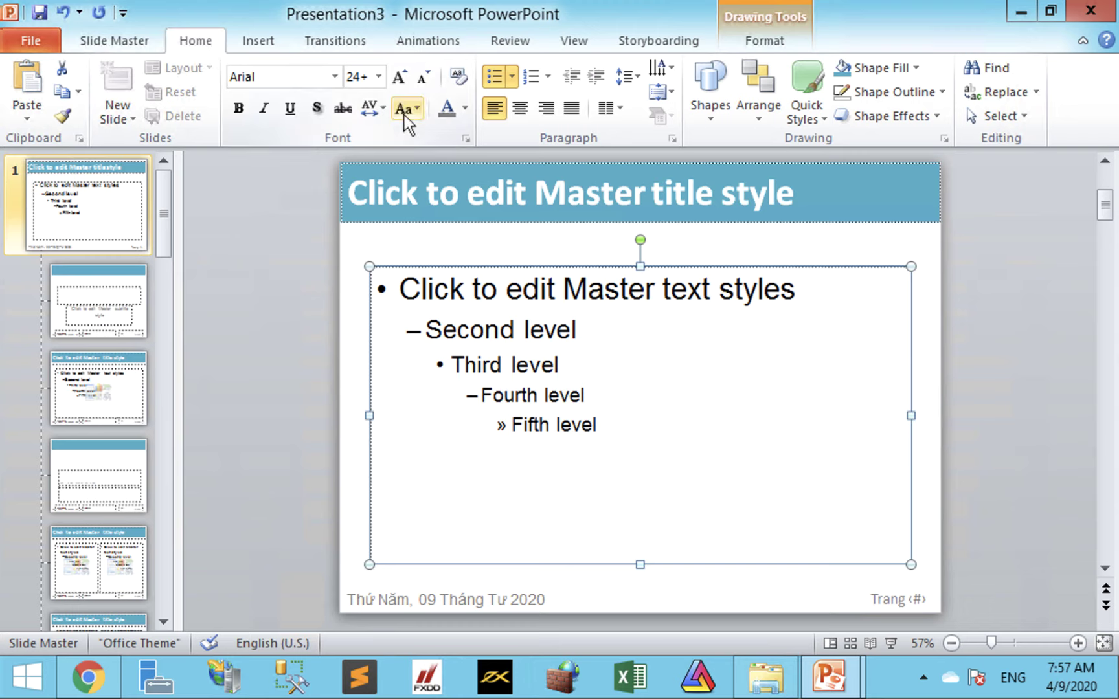
left_click(461, 110)
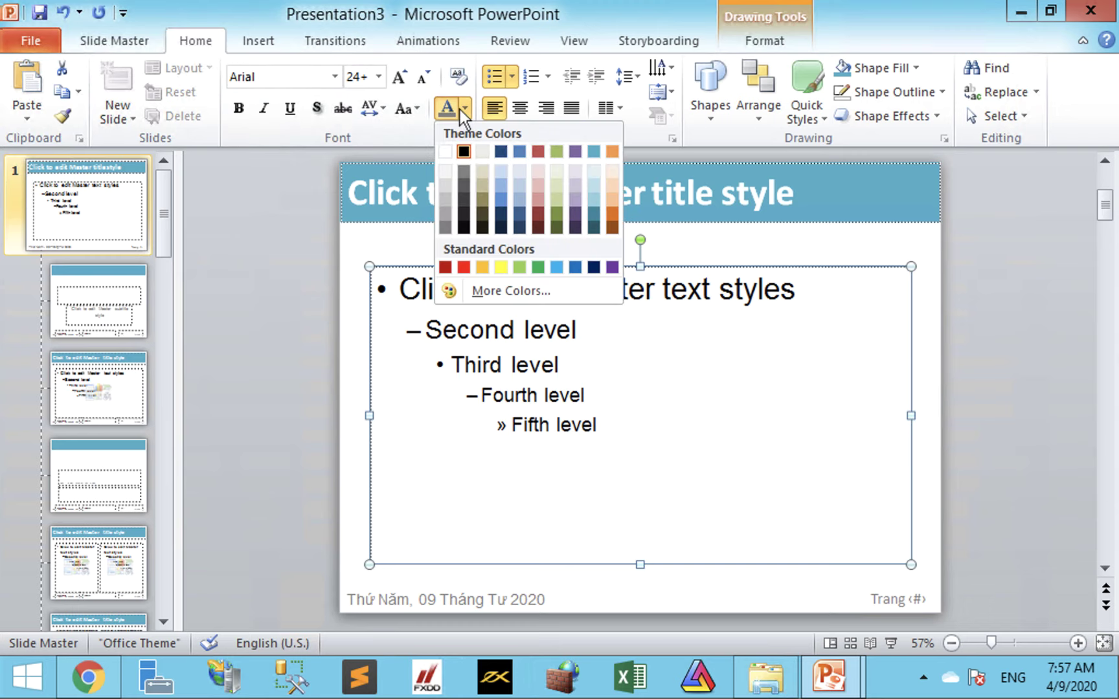
left_click(463, 169)
left_click(277, 307)
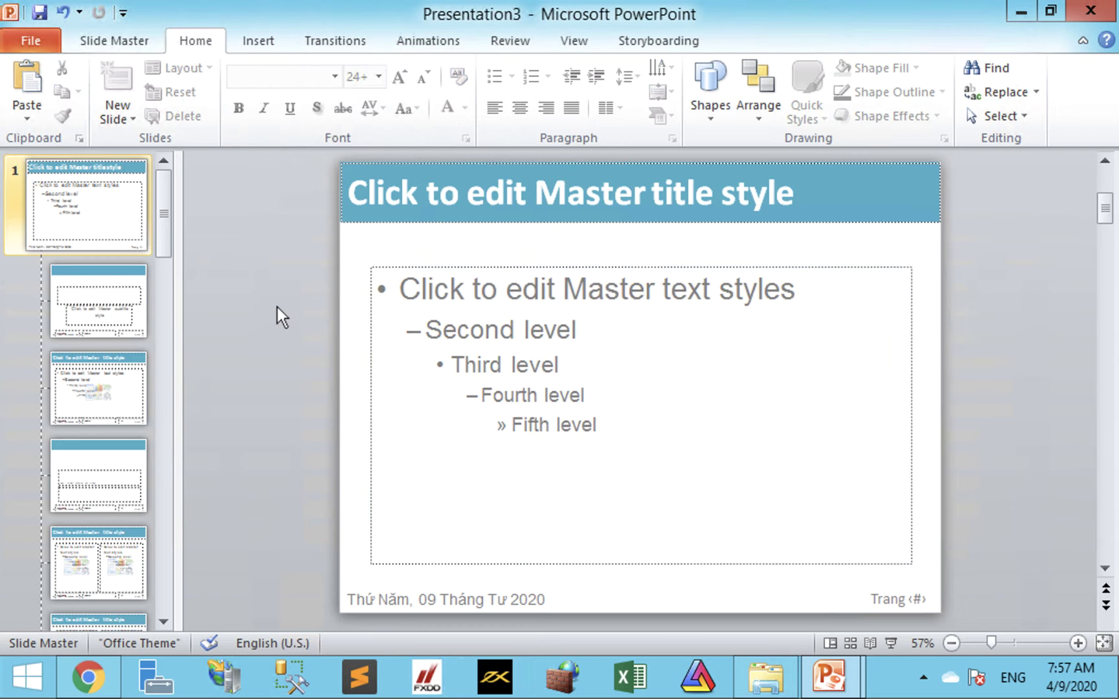
left_click(147, 45)
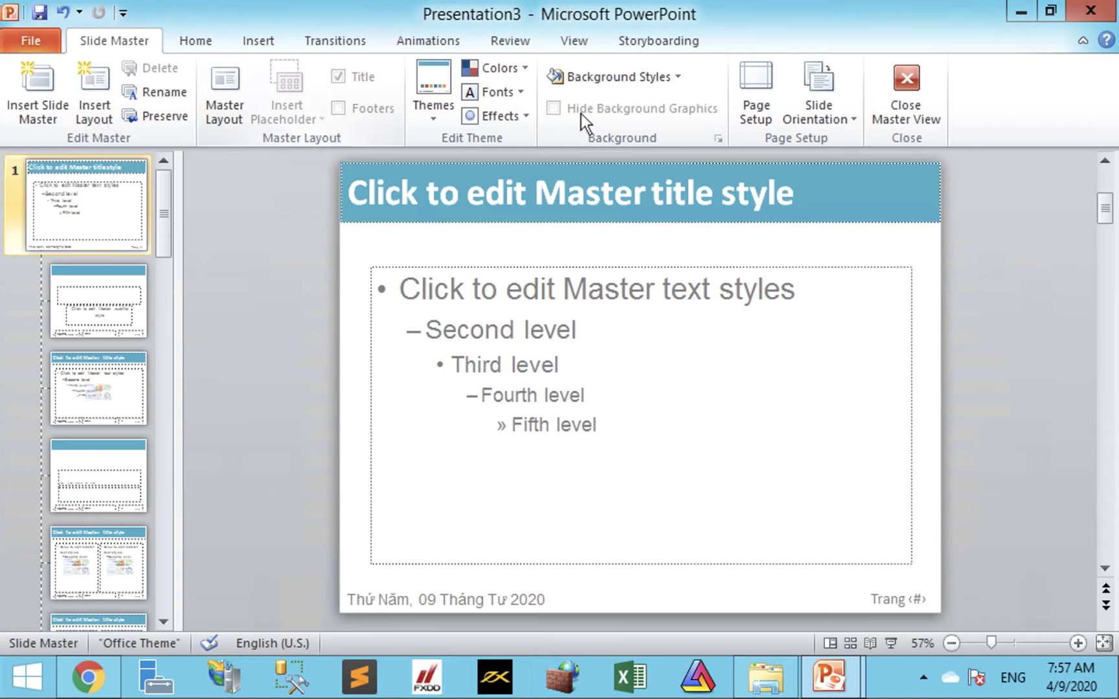
left_click(919, 95)
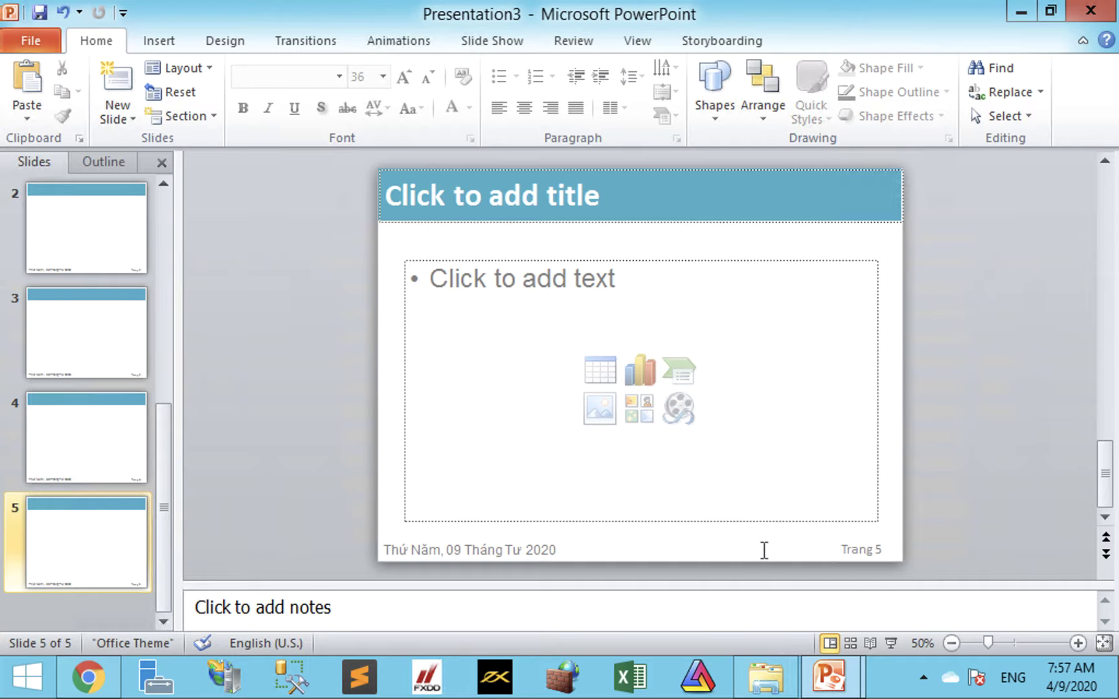
left_click(894, 642)
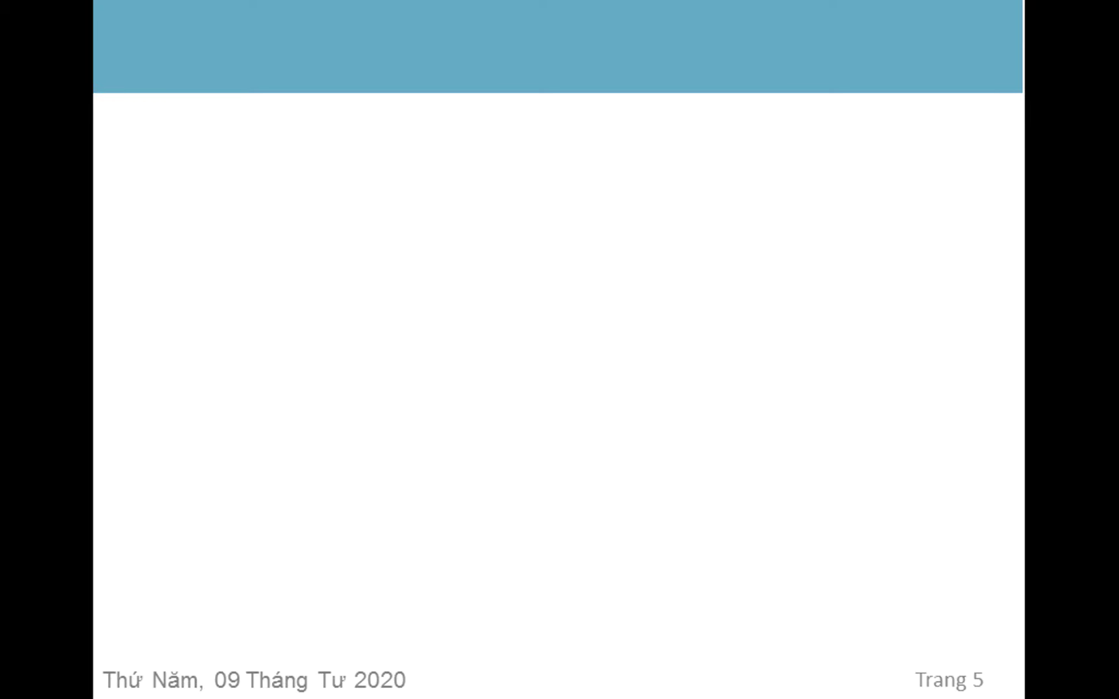
key("Escape")
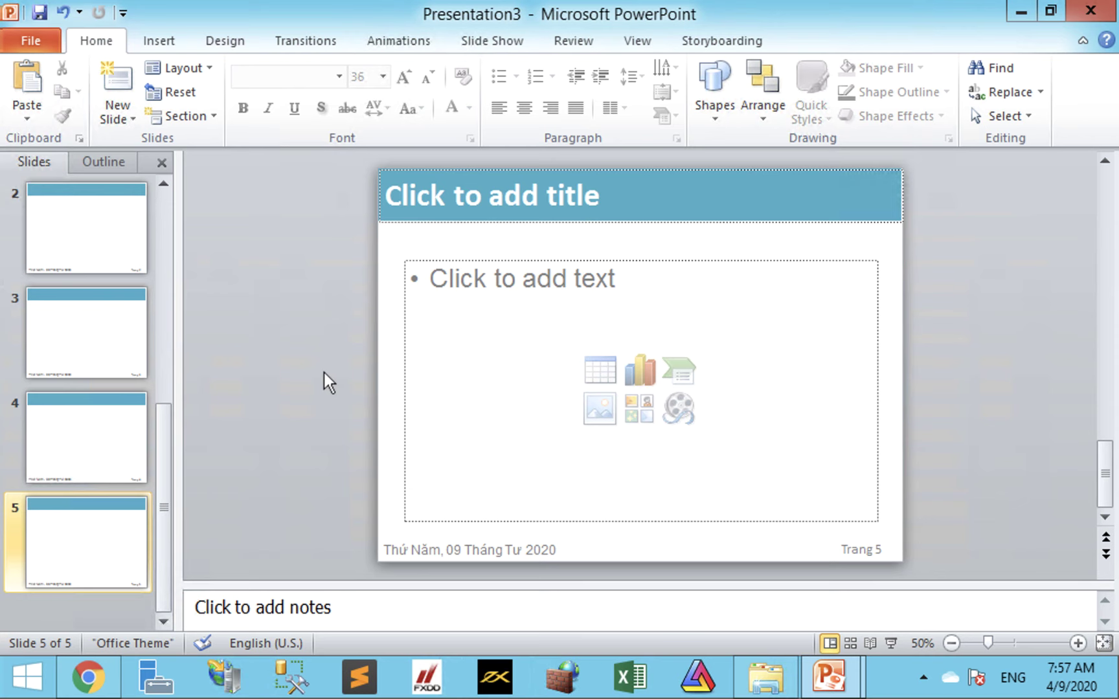
Add slide 6 after slide 5 and apply the Two Content layout to it.
right_click(93, 569)
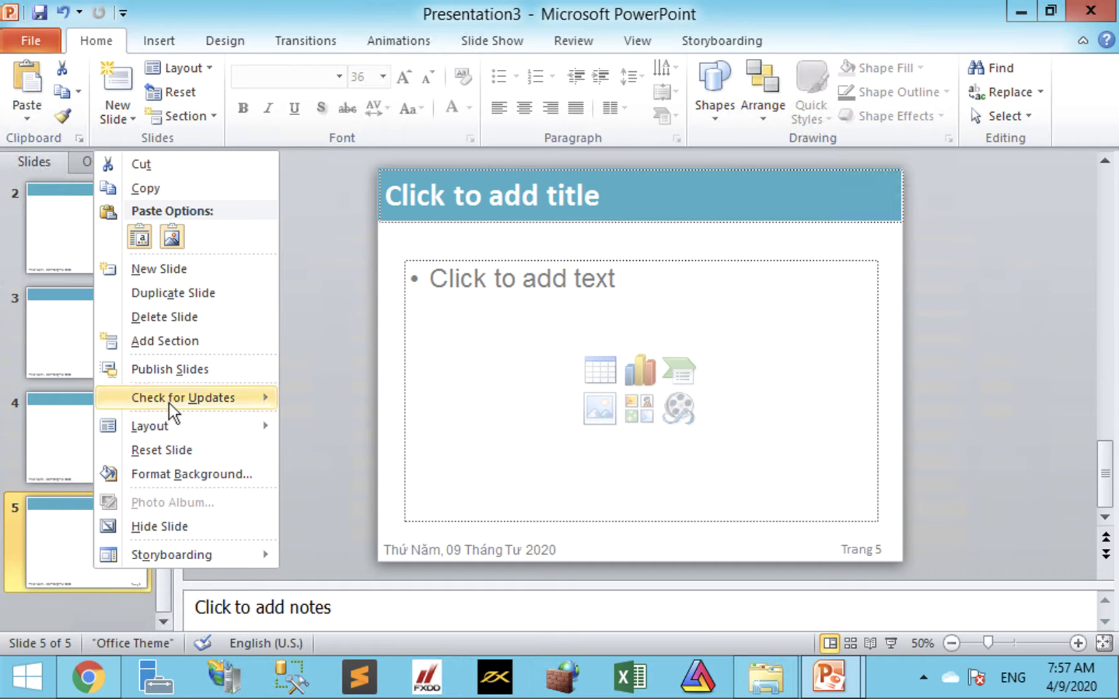
left_click(160, 268)
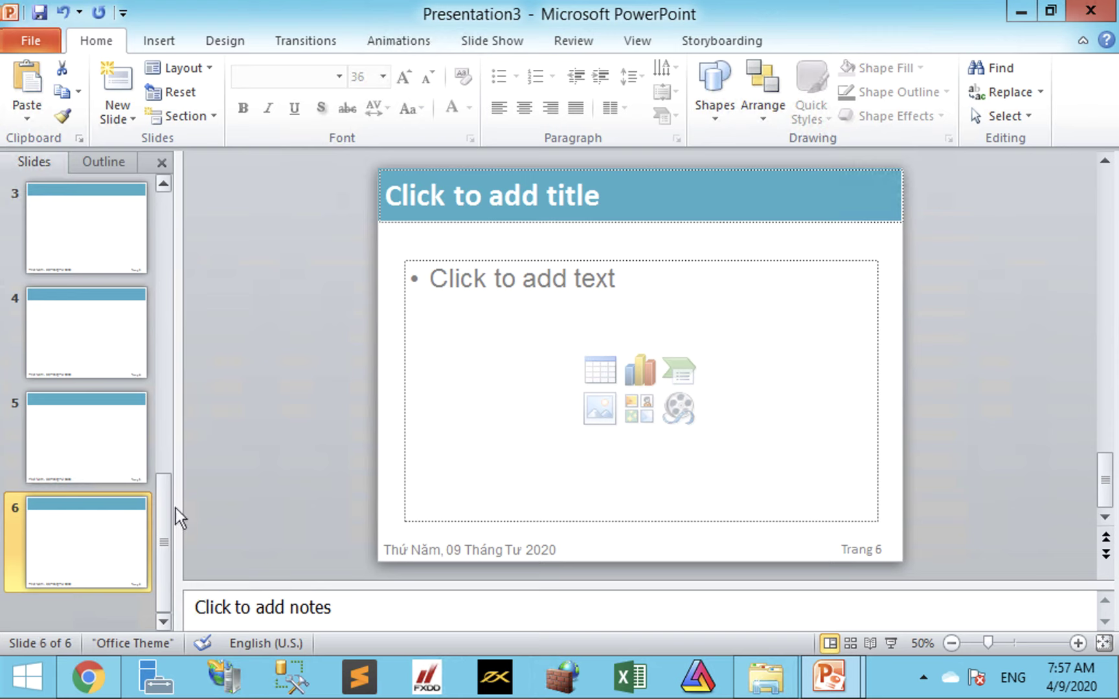
right_click(382, 363)
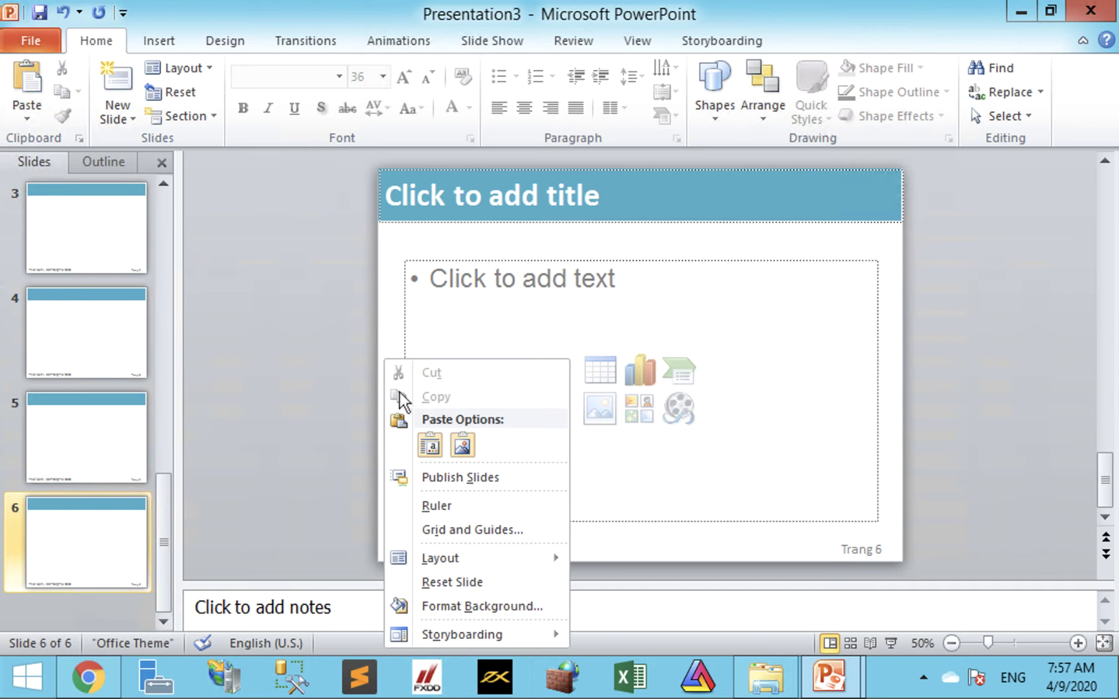
left_click(449, 557)
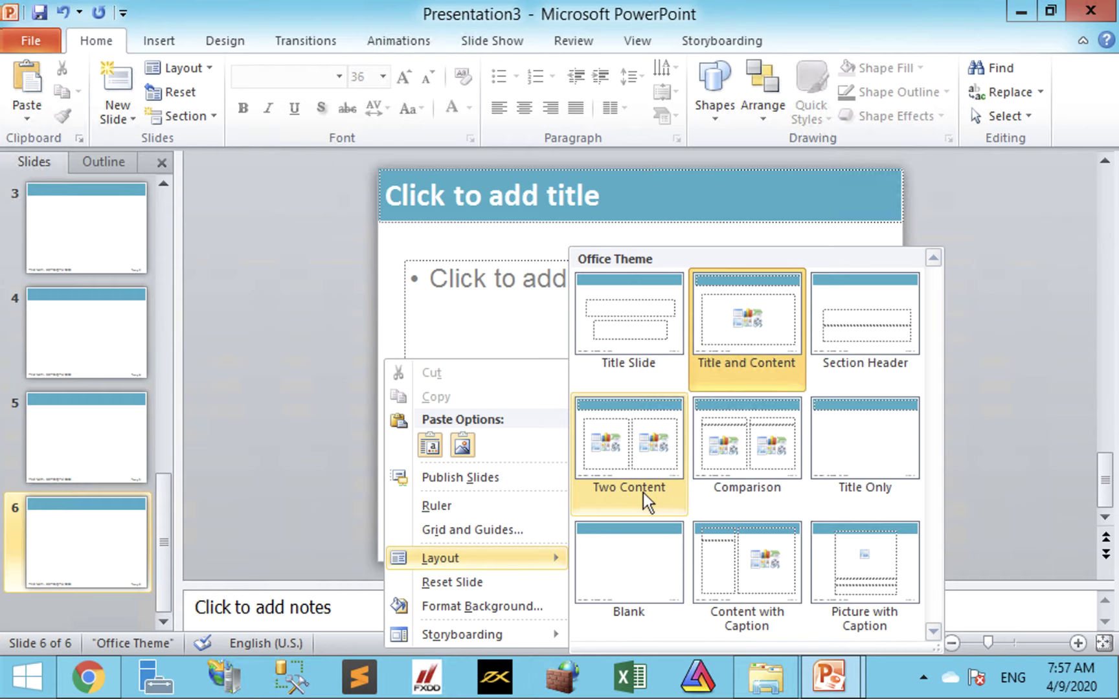
left_click(644, 463)
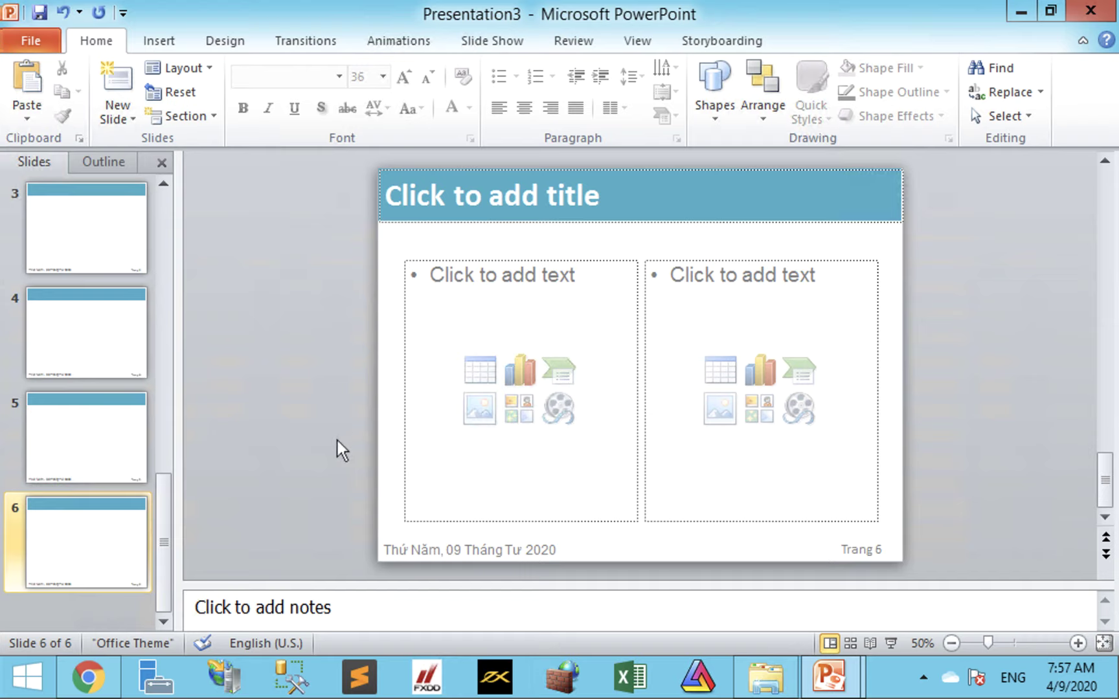
Check slide 6's left and right content placeholders.
left_click(488, 265)
left_click(719, 265)
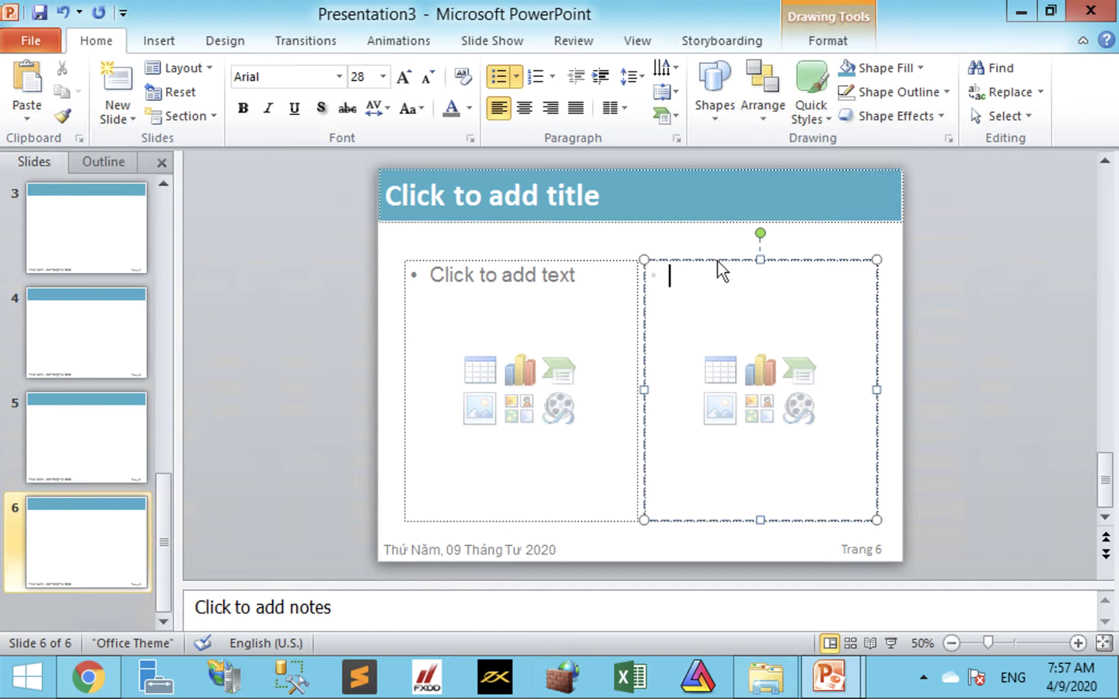
left_click(664, 239)
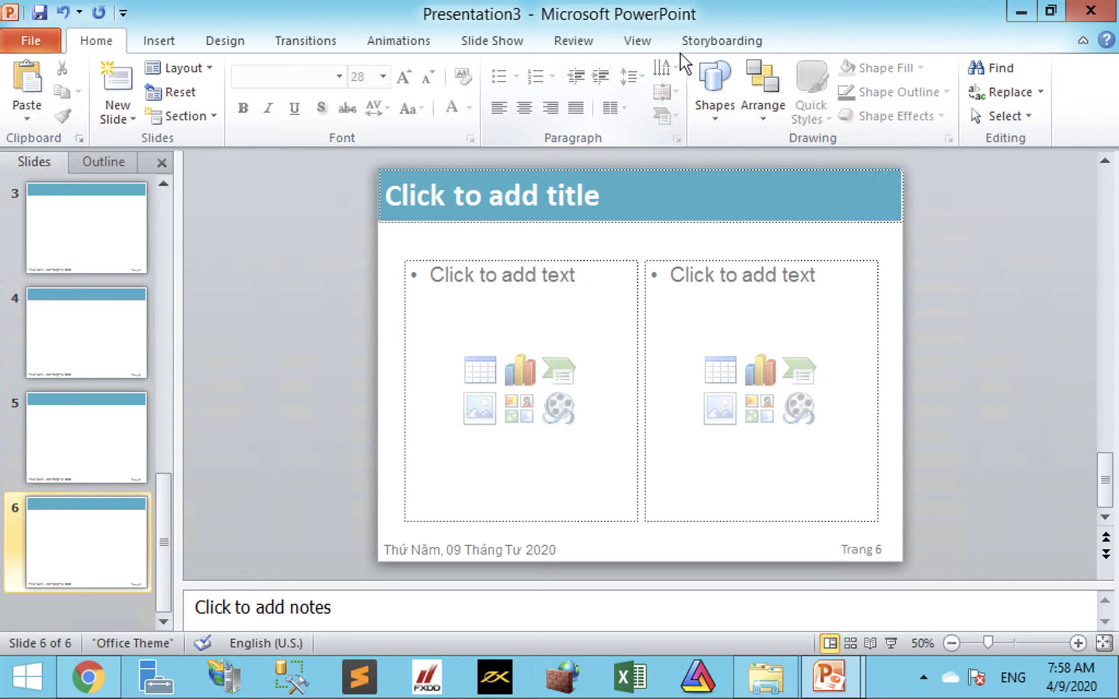
In Slide Master view, color the Two Content layout's left placeholder text orange.
left_click(651, 45)
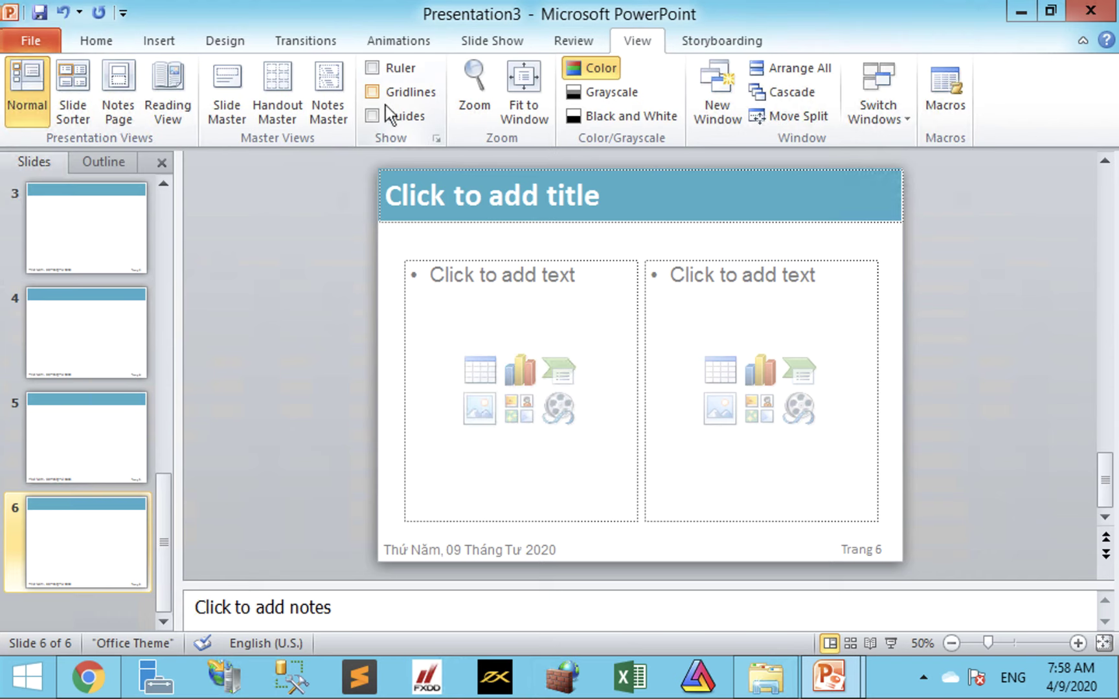
left_click(224, 115)
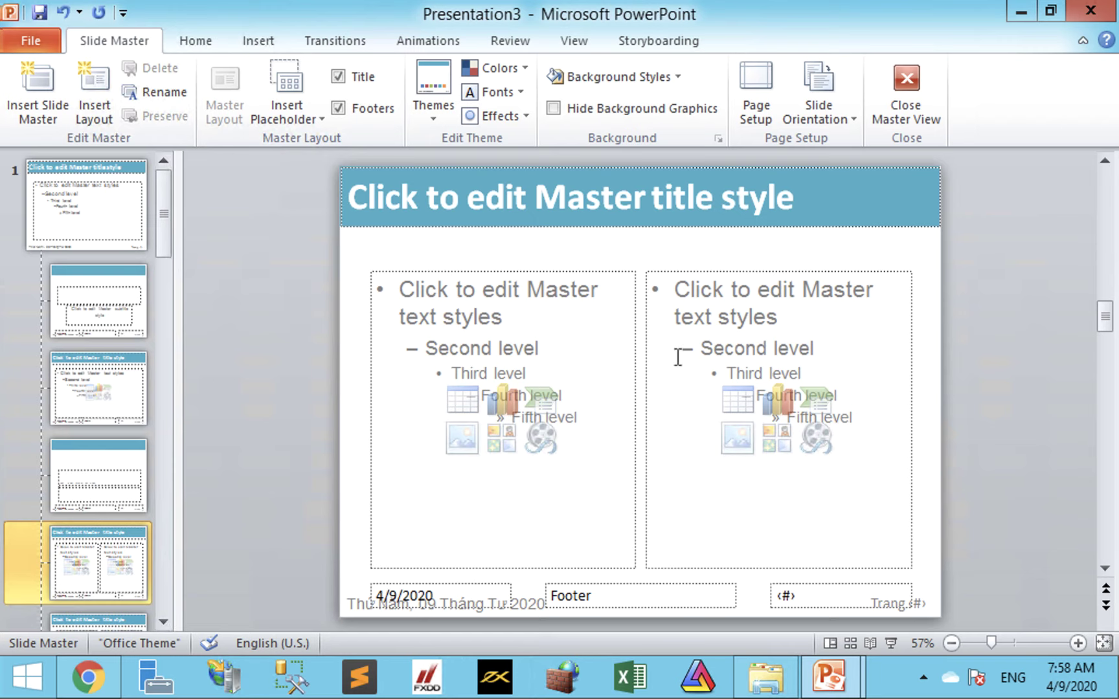
left_click(636, 351)
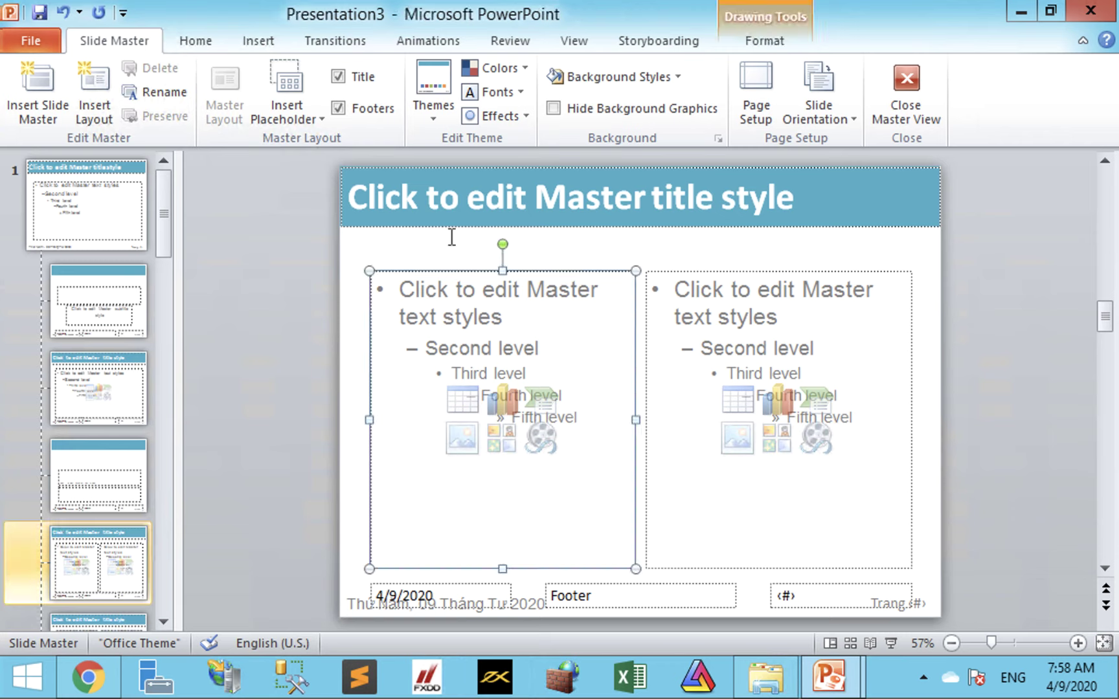
left_click(209, 45)
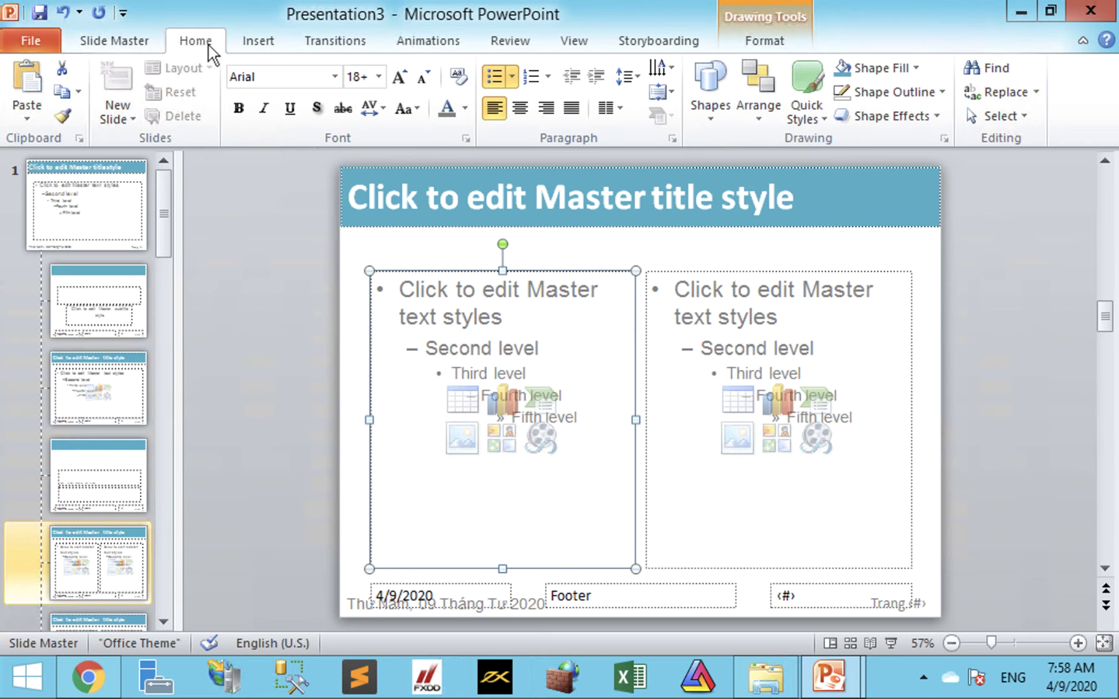
left_click(468, 106)
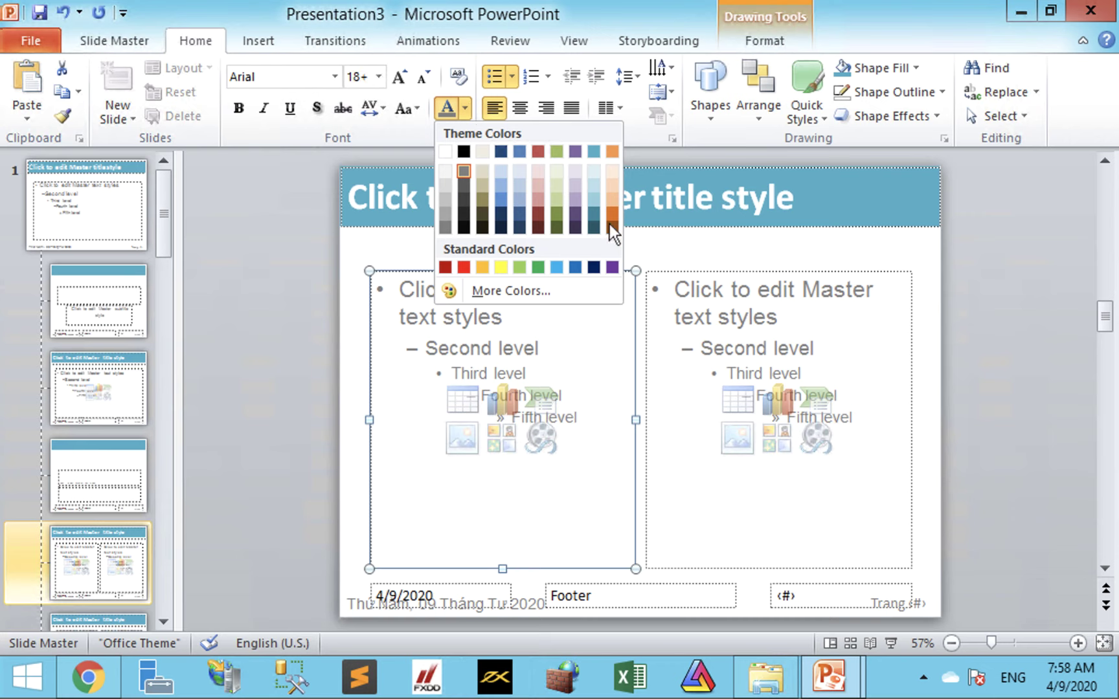
left_click(612, 154)
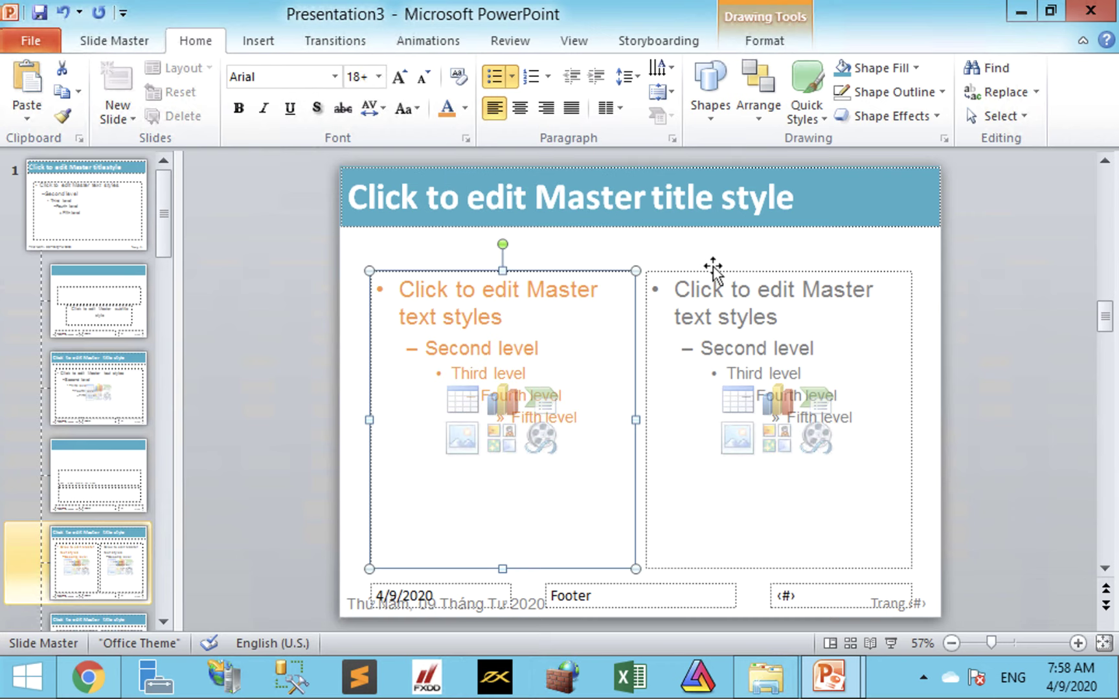
Color the layout's right placeholder text blue.
left_click(714, 268)
left_click(463, 109)
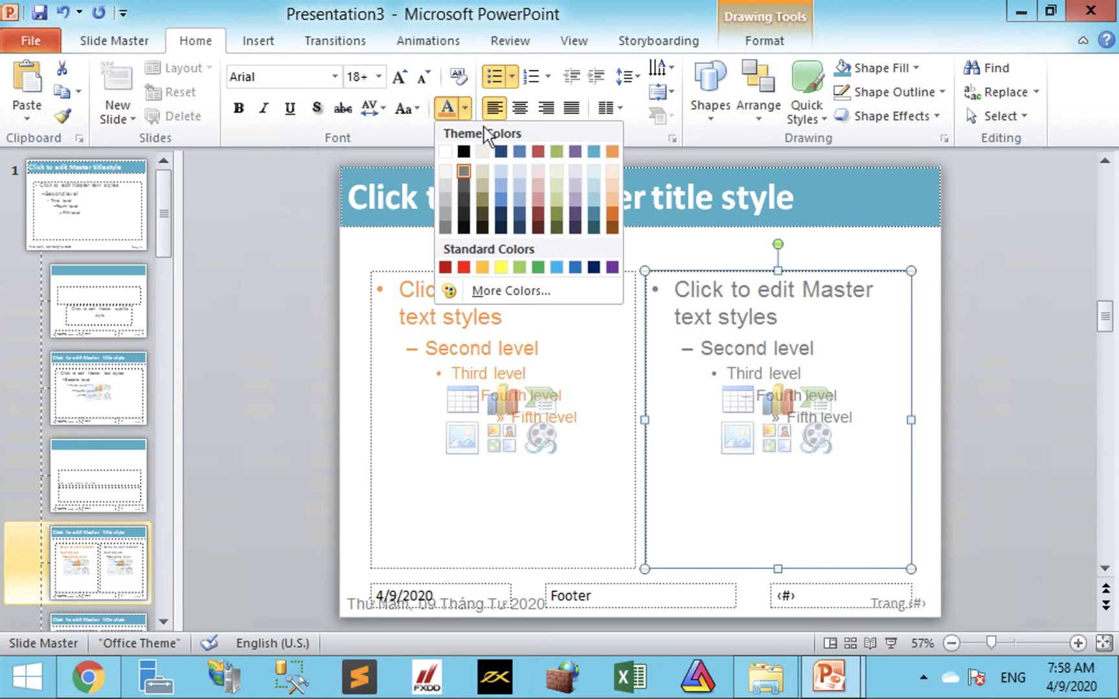
left_click(594, 152)
left_click(350, 297)
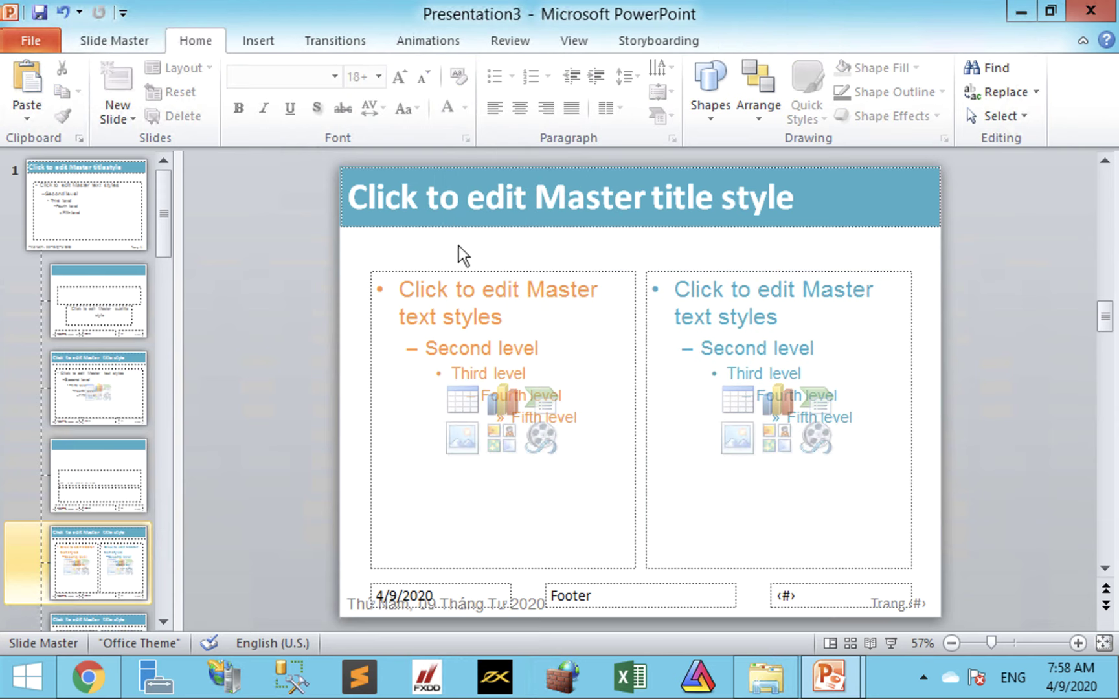
left_click(571, 40)
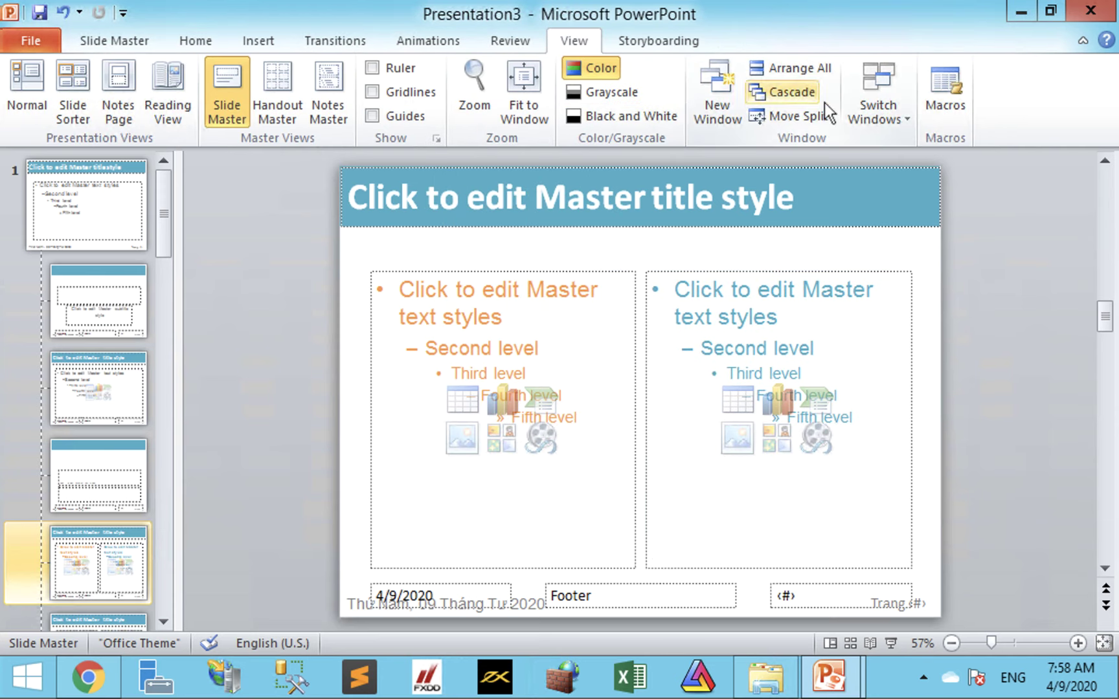
left_click(114, 40)
Back on slide 6, type 'Màu chữ cam' in the left column and 'Màu chữ xanh' in the right.
left_click(897, 91)
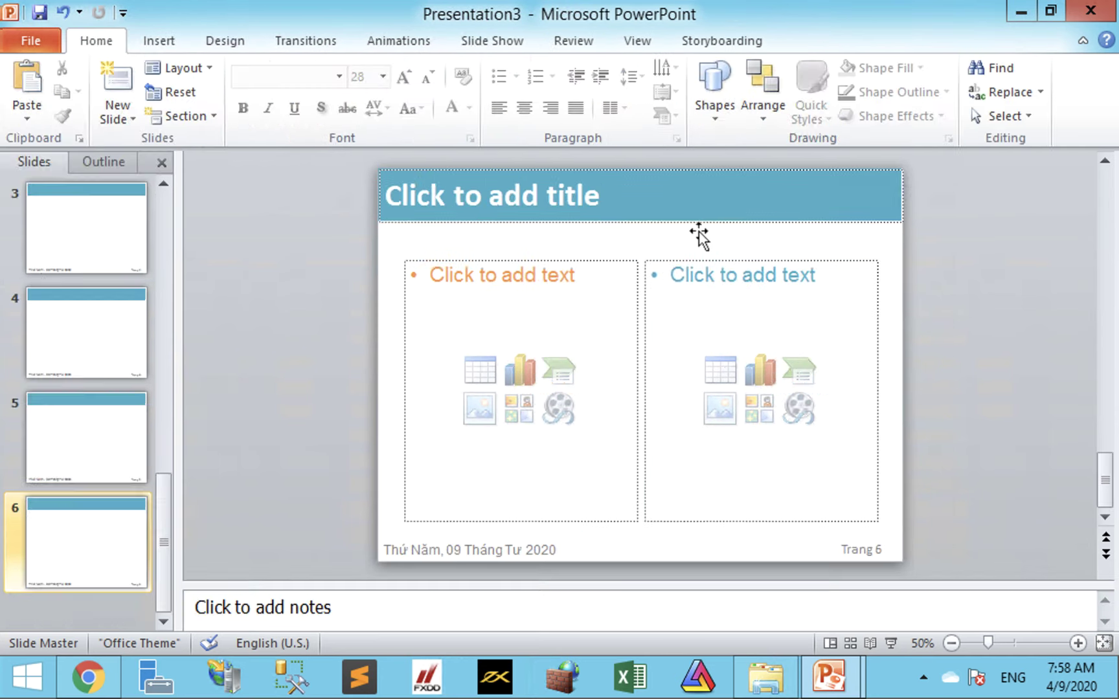
left_click(513, 296)
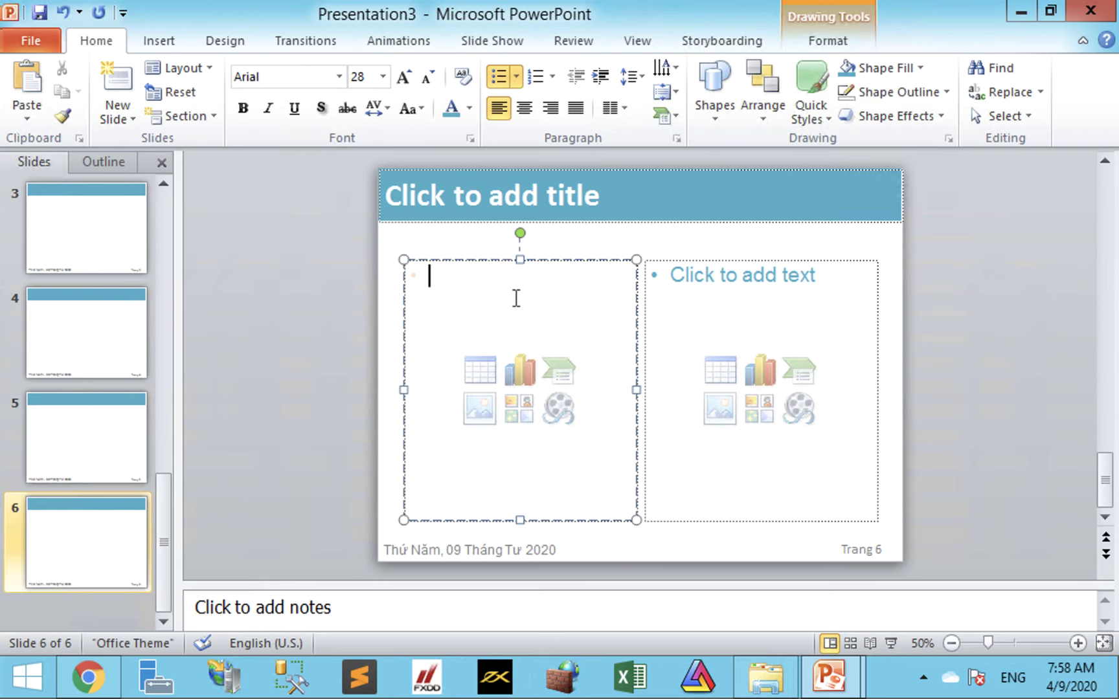
type("Màu chữ cam")
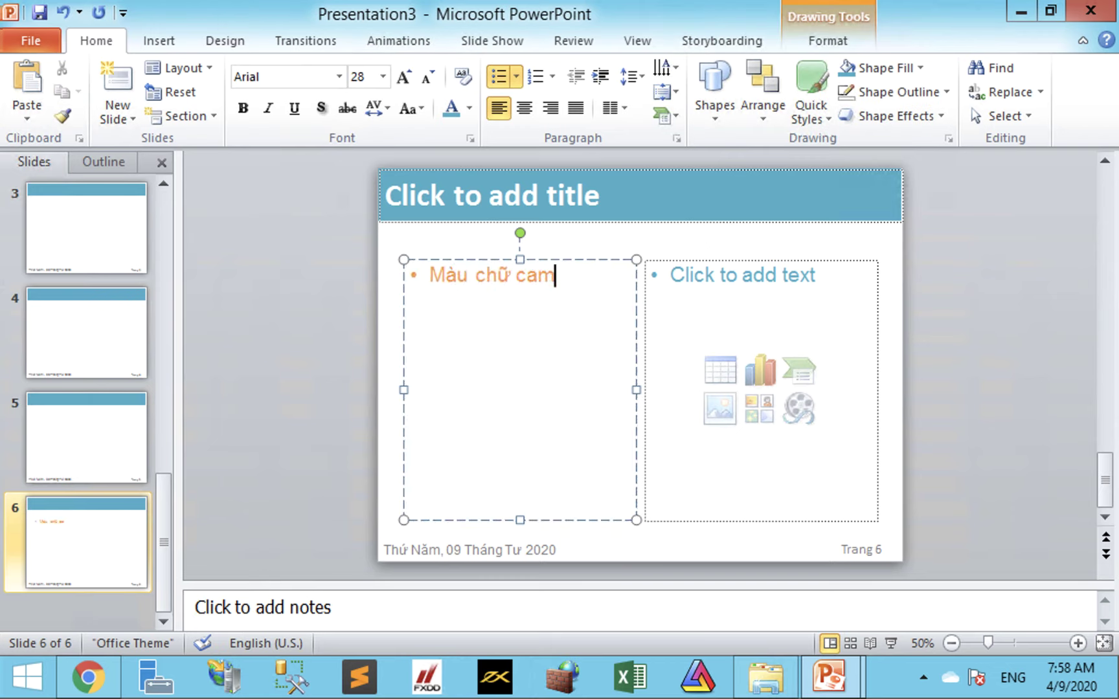
left_click(774, 288)
type("Màu ch")
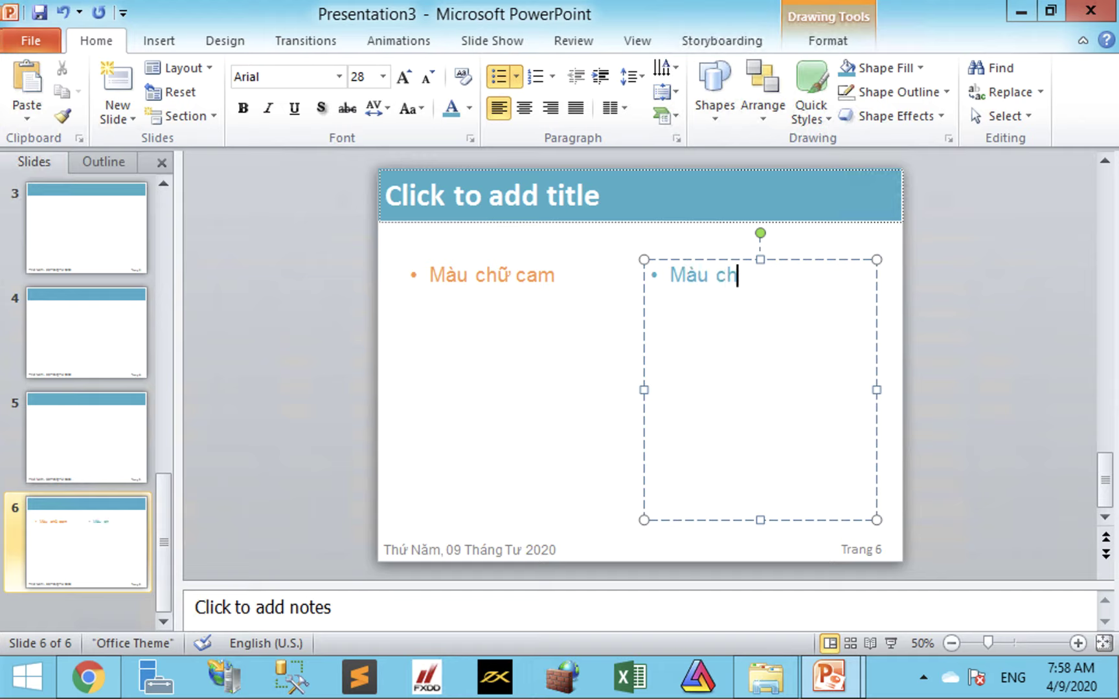
type("ưữ")
type(" xanh")
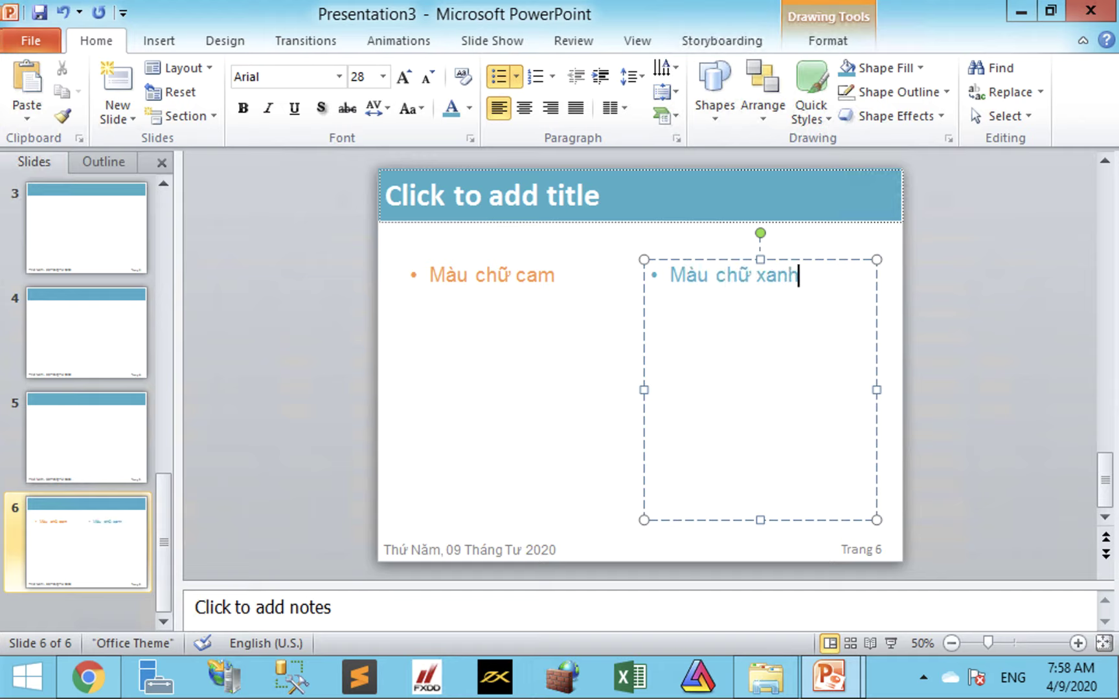
left_click(443, 244)
Title slide 6 'Tiêu đề'.
left_click(449, 197)
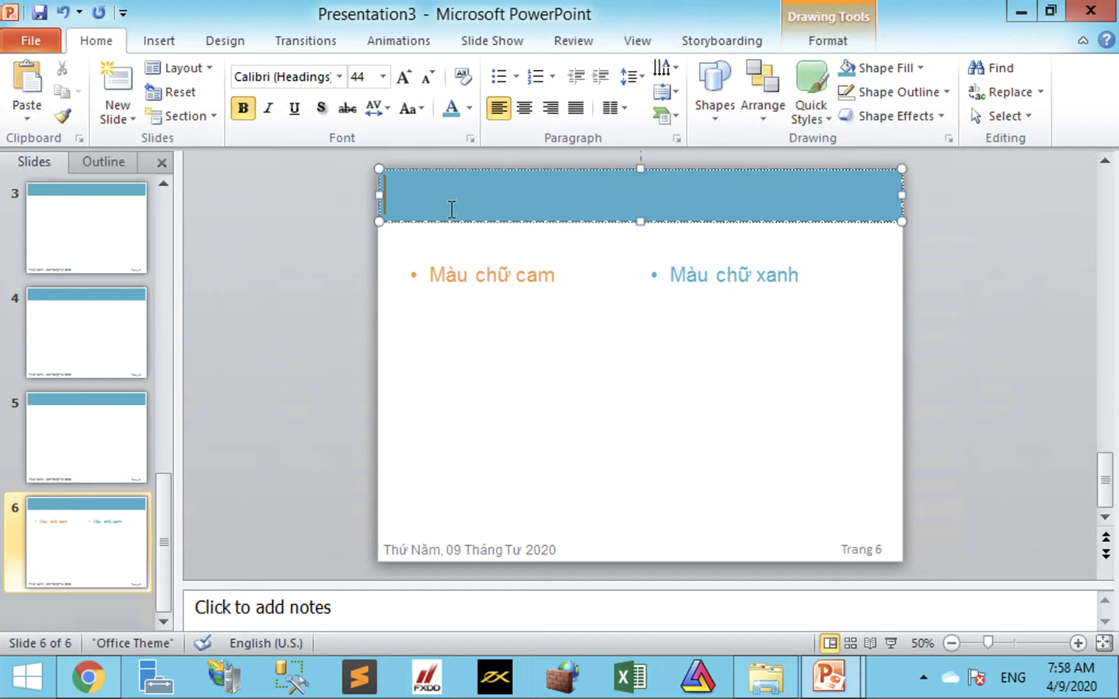
type("Teou6")
key("BackSpace")
key("BackSpace")
key("BackSpace")
key("BackSpace")
type("Tieuê đề")
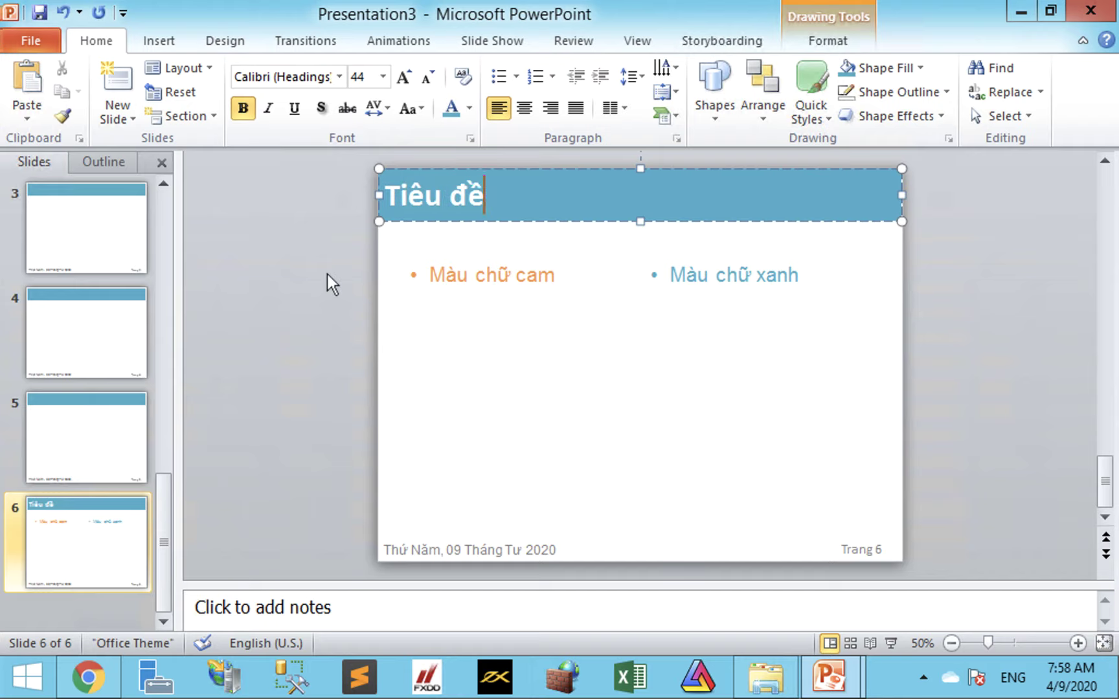
left_click(324, 266)
Add a seventh slide and type the bullet 'Màu xám' on slide 5.
right_click(69, 569)
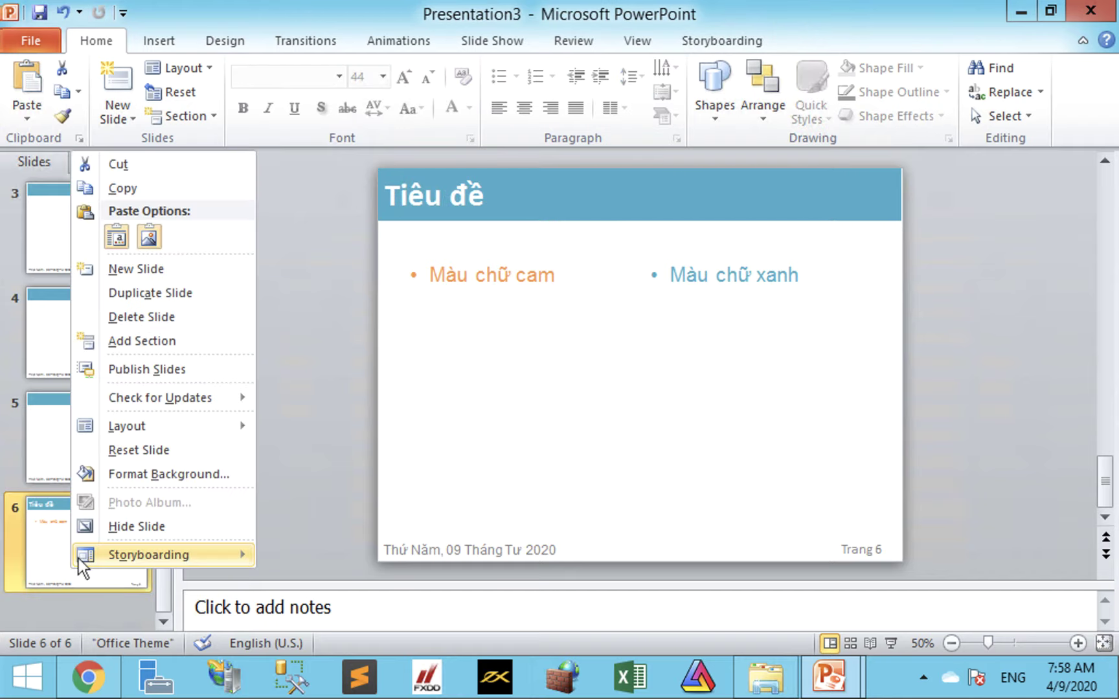
left_click(139, 269)
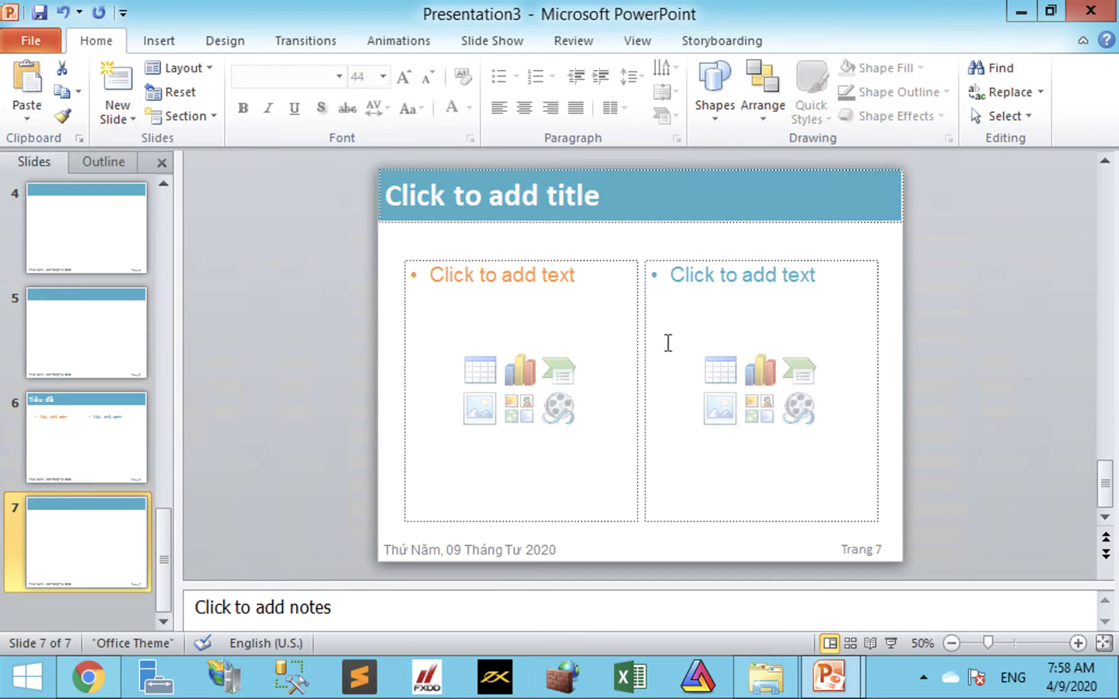
left_click(125, 437)
left_click(89, 336)
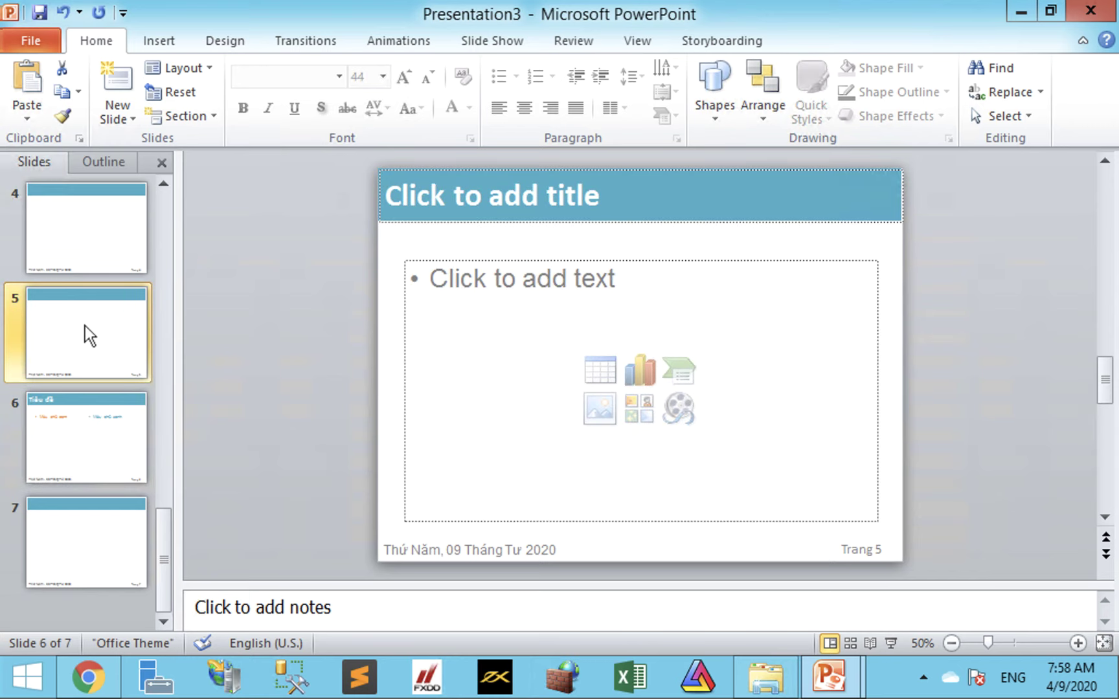
left_click(478, 261)
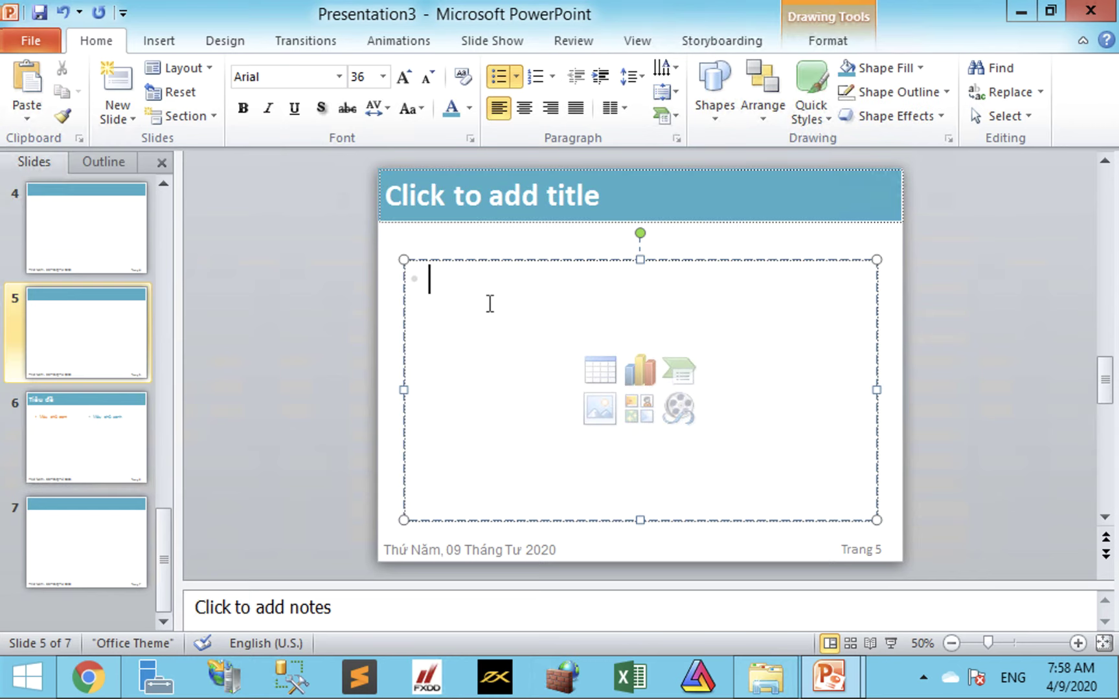
type("Màu xám")
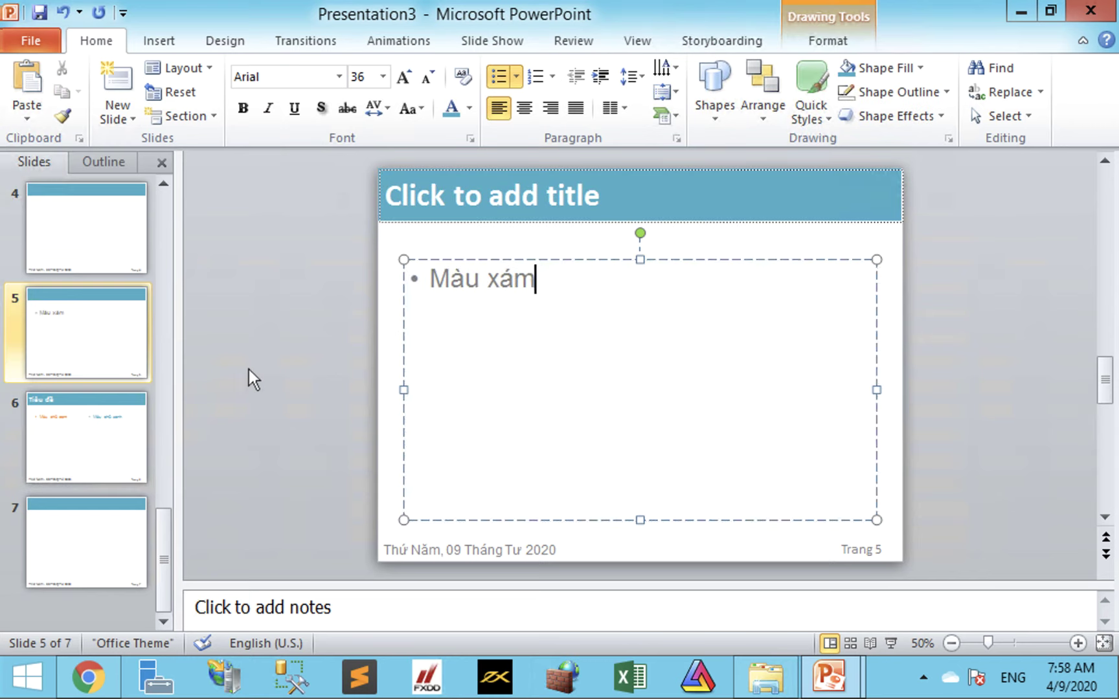
left_click(246, 370)
Apply the Content with Caption layout to slide 7 and open Slide Master view.
left_click(126, 522)
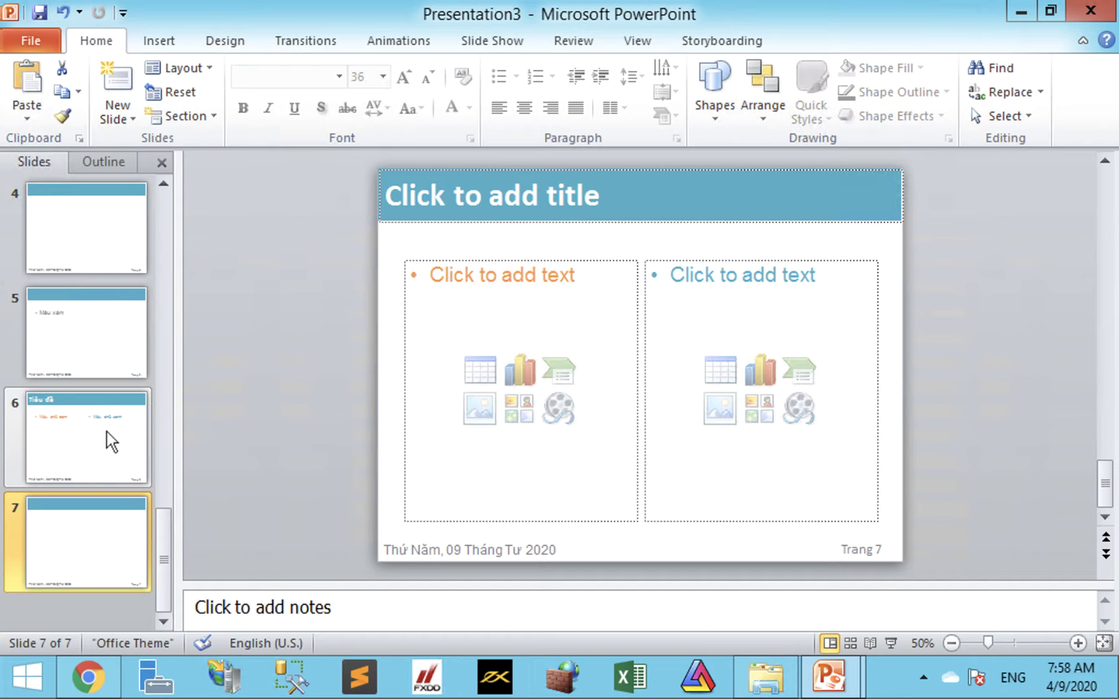
left_click(107, 431)
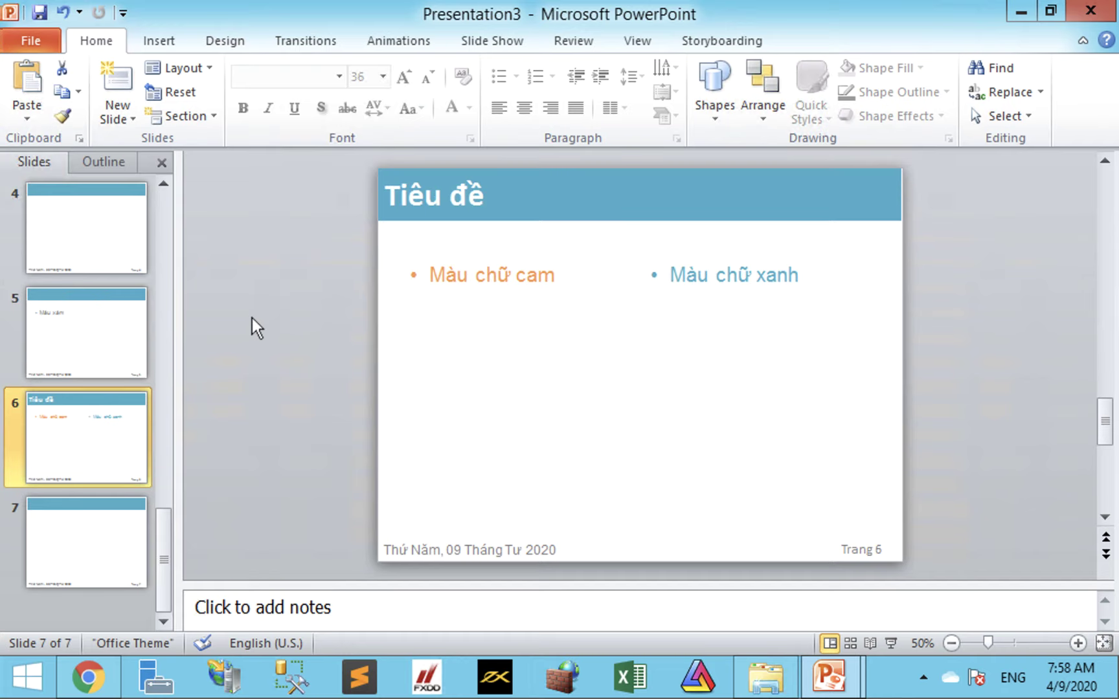
left_click(133, 528)
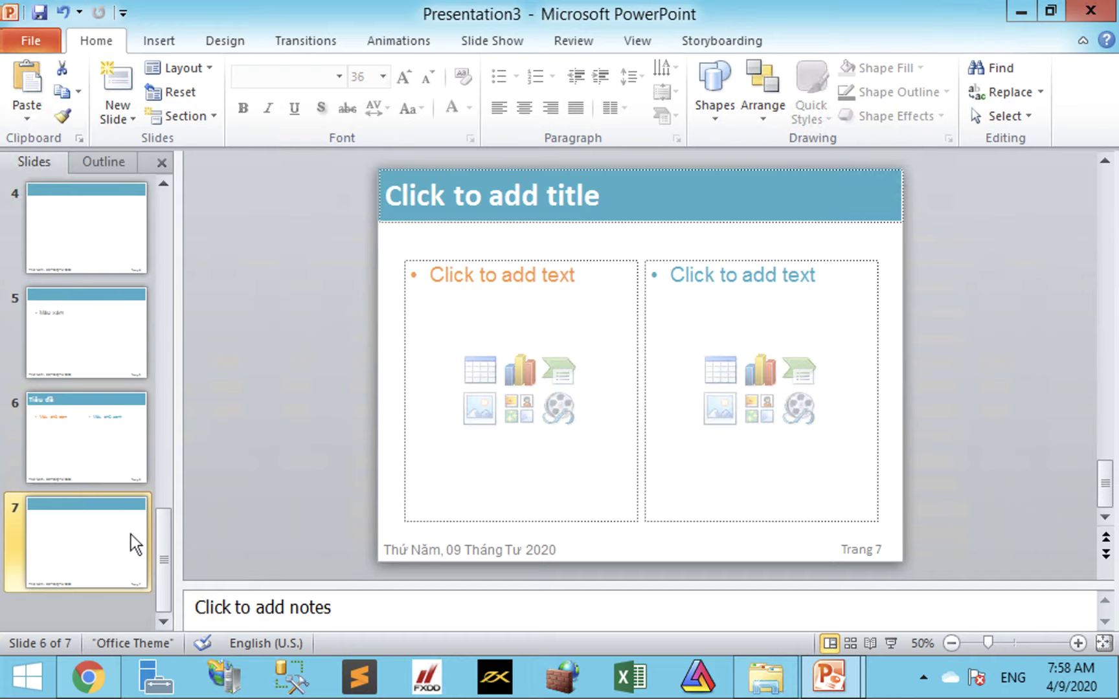
right_click(380, 441)
mouse_move(437, 350)
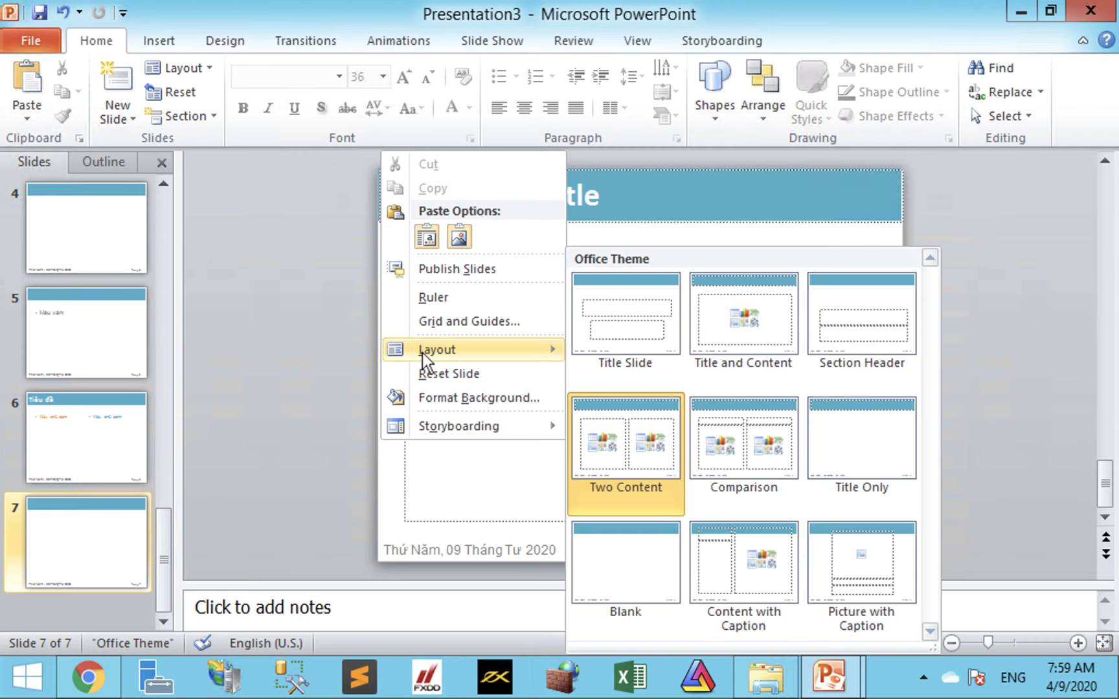
left_click(765, 568)
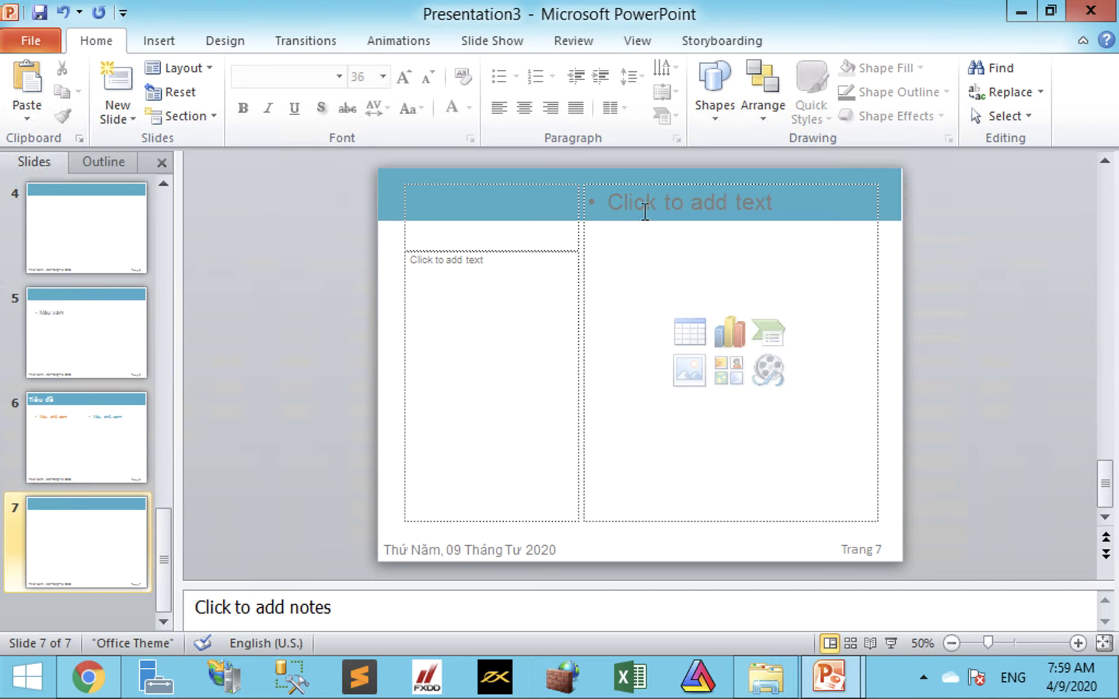
left_click(626, 44)
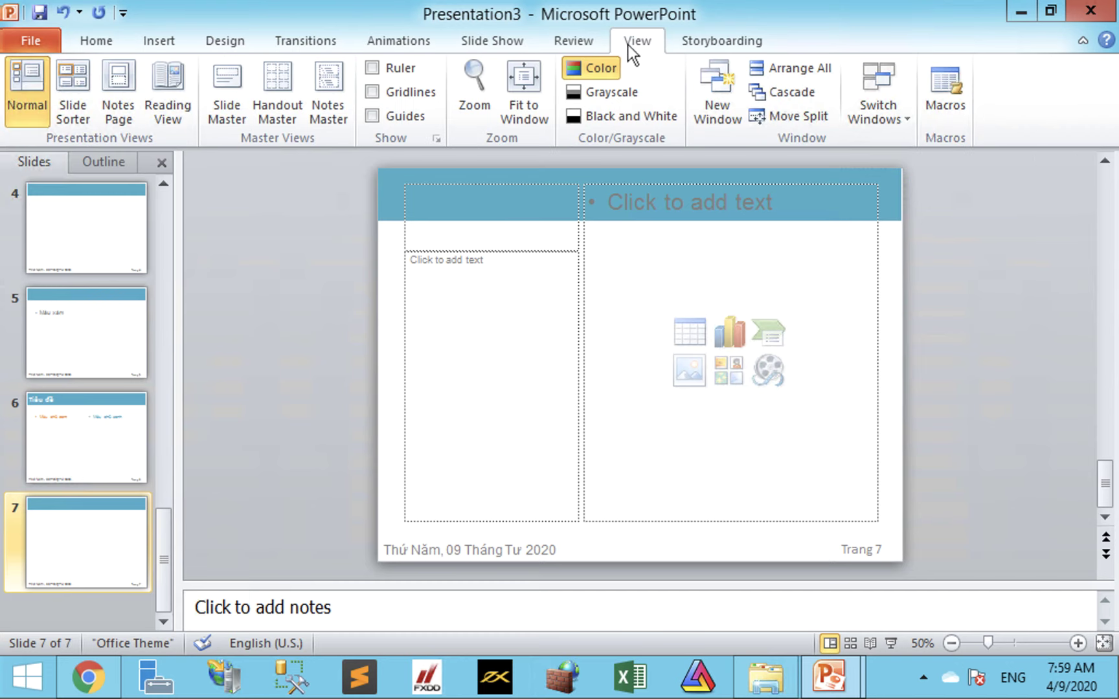
left_click(233, 103)
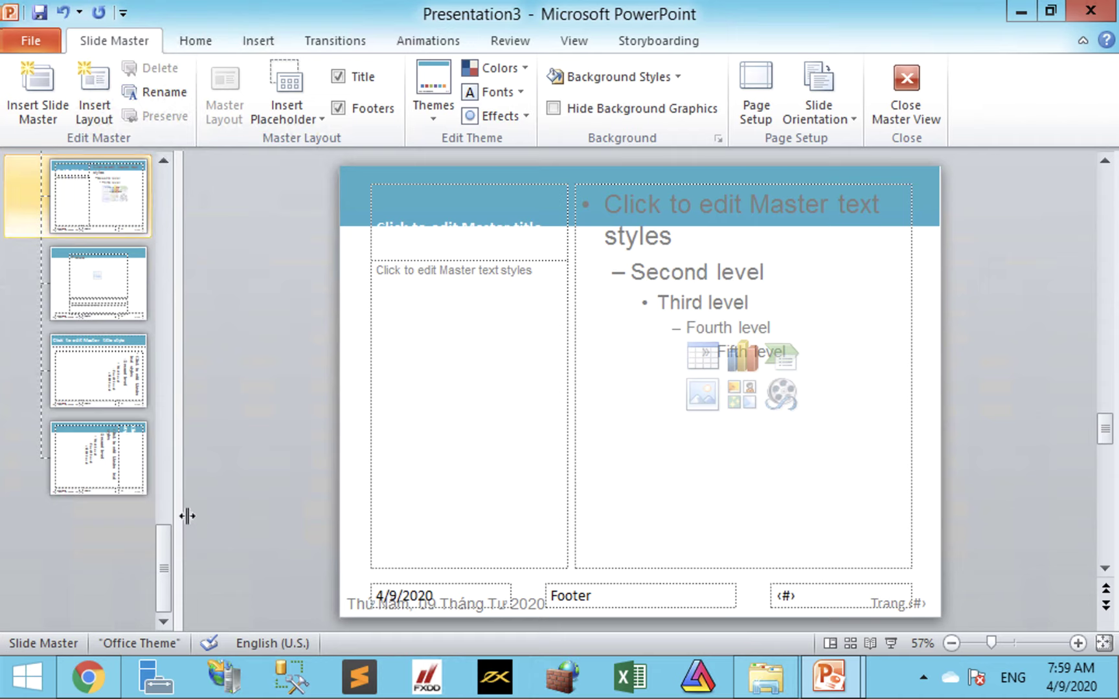
Review the top master slide's date and page-number footers, then close Master View.
left_click_drag(168, 561, 180, 175)
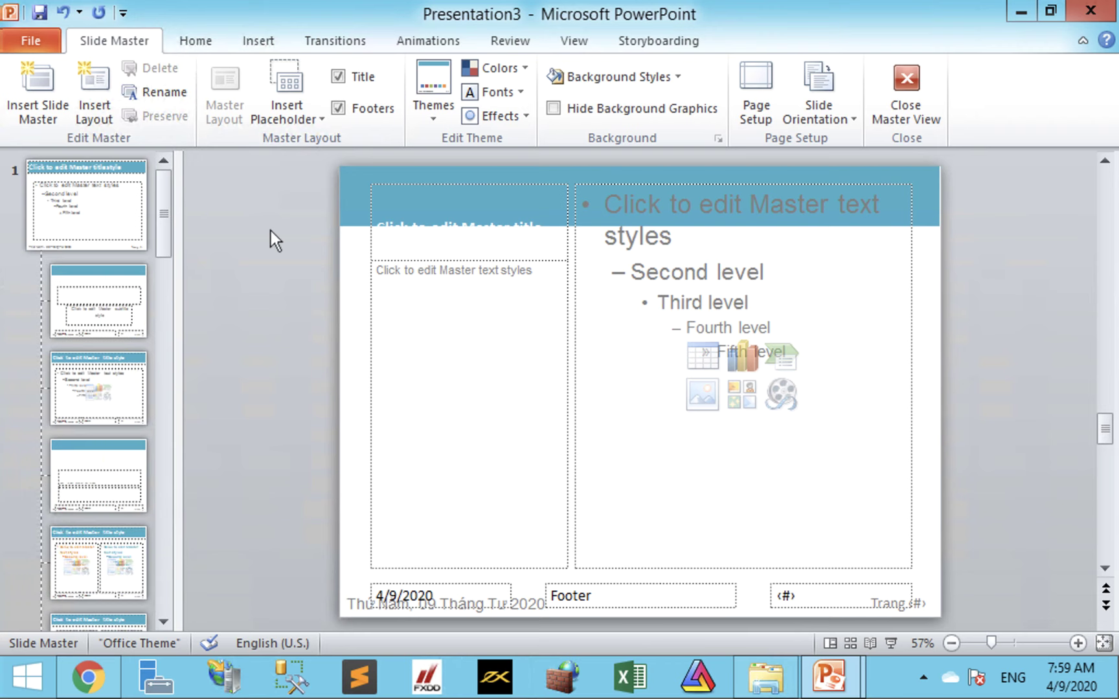
left_click(119, 213)
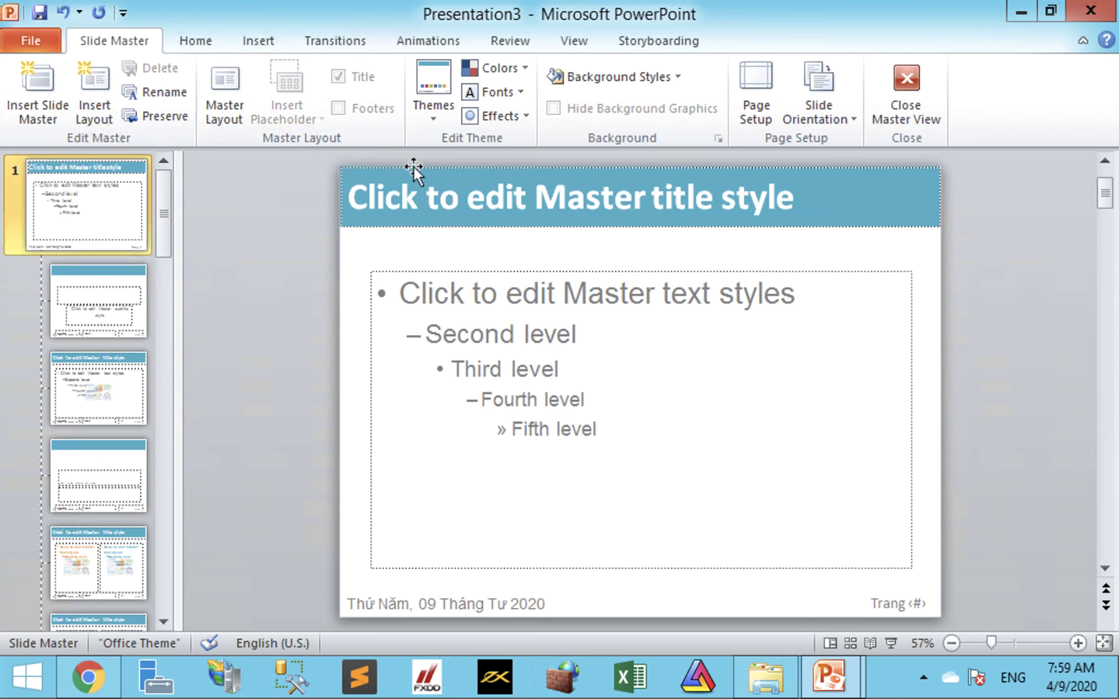
left_click(378, 602)
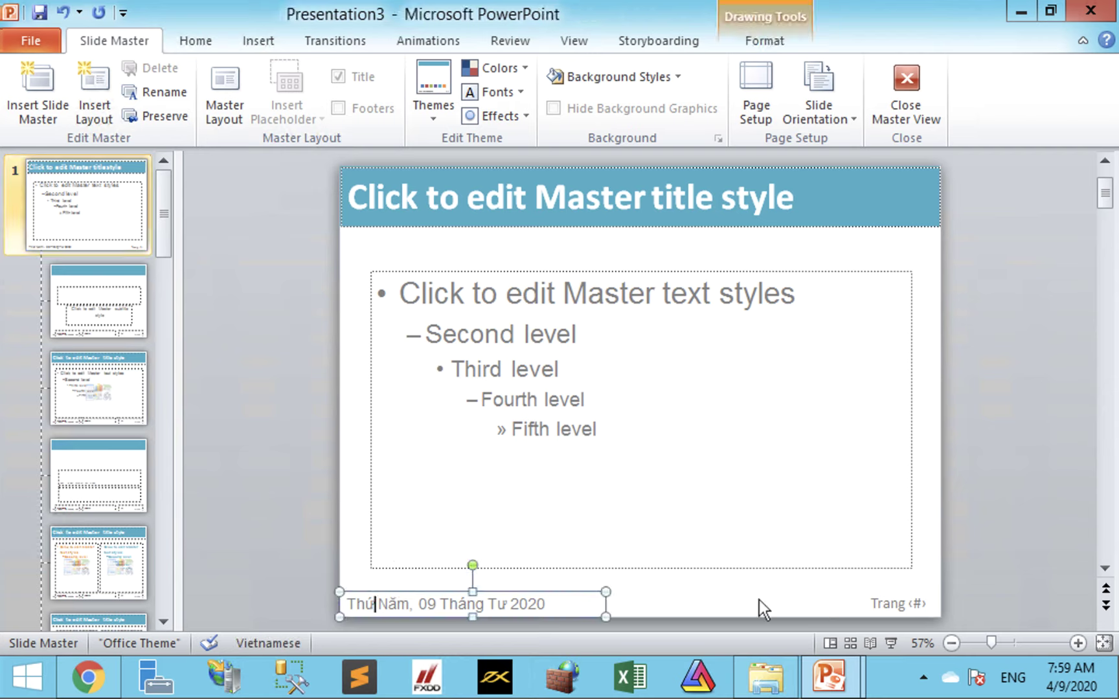
left_click(874, 601)
left_click(824, 599)
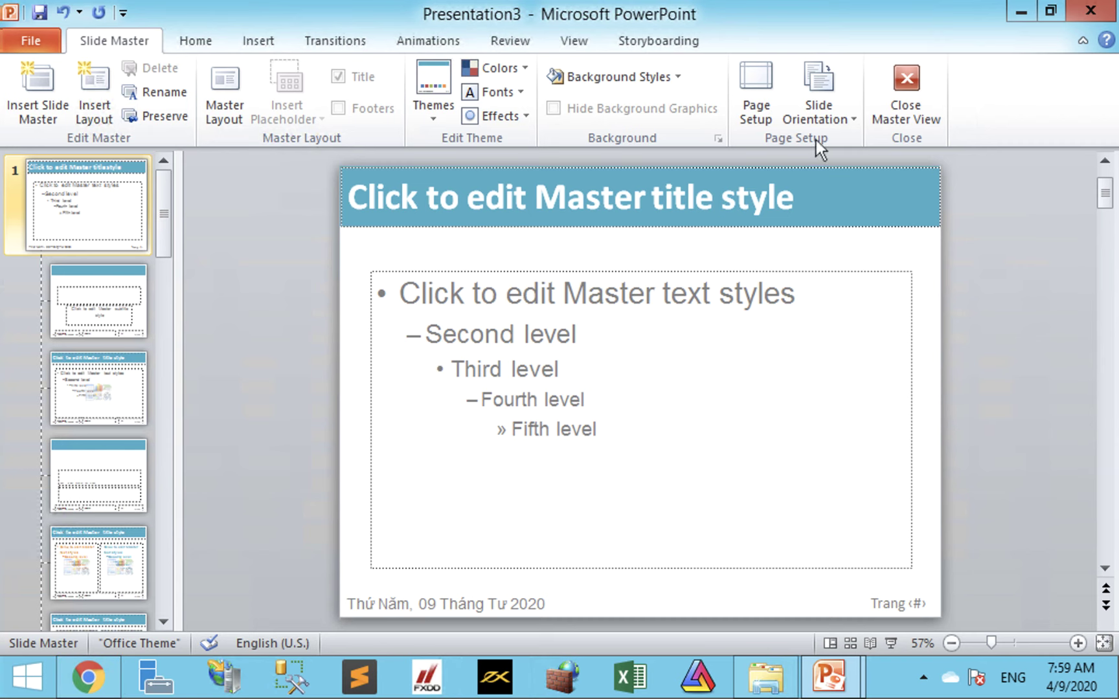
left_click(906, 97)
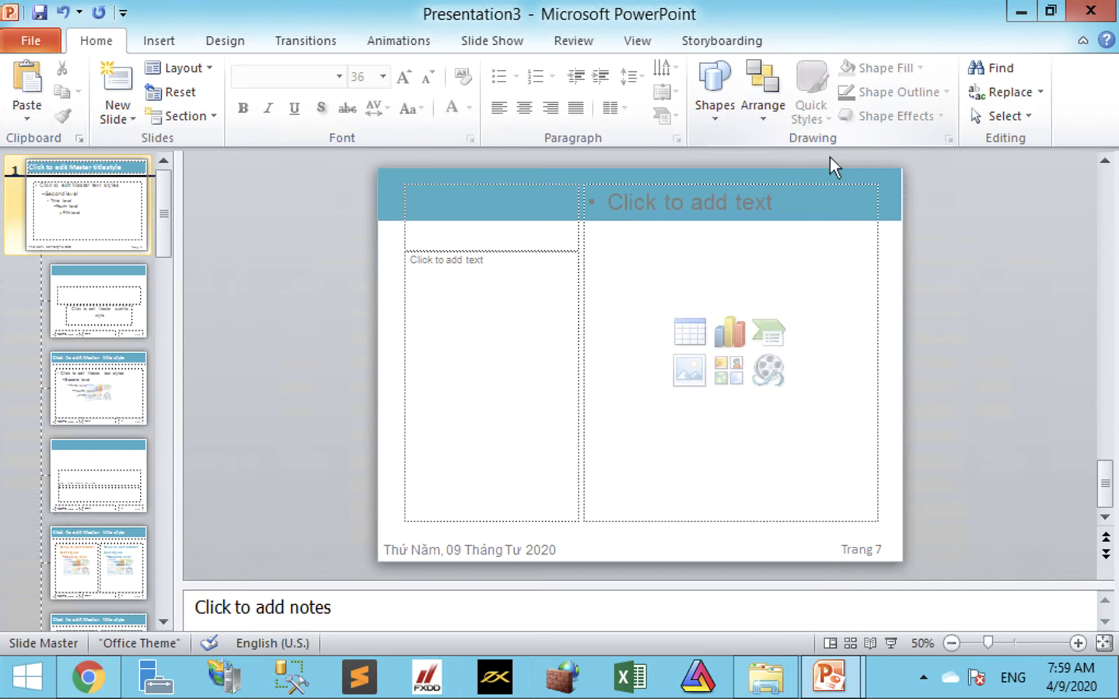
Switch to Chrome and load fontchu.com in a new tab.
left_click(110, 664)
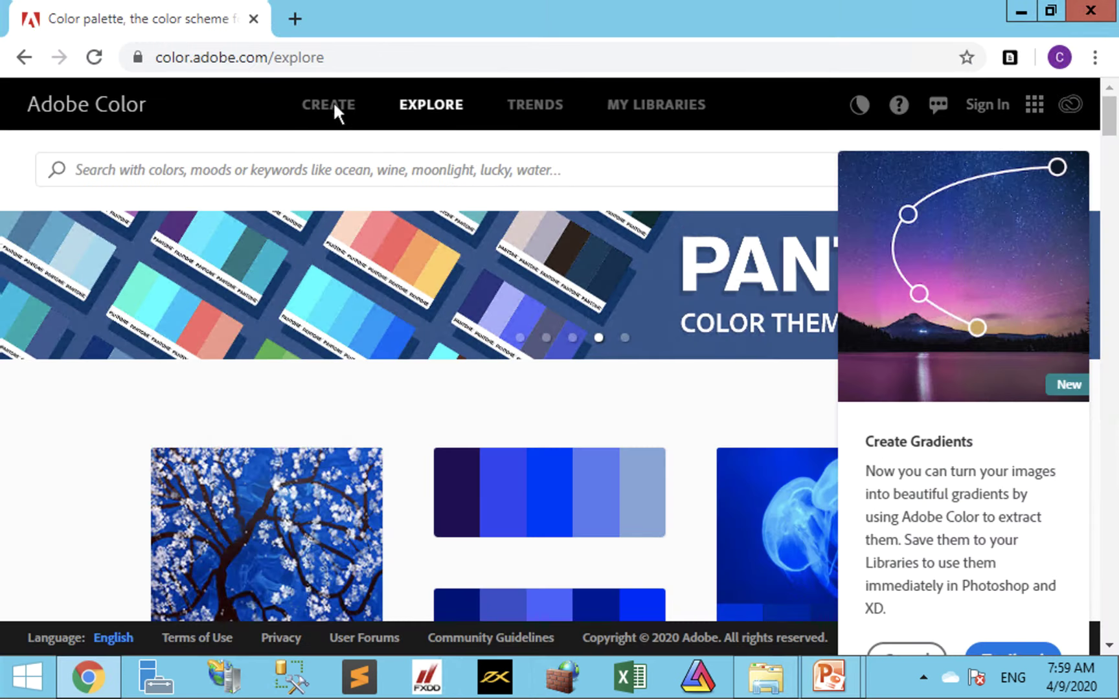
left_click(295, 25)
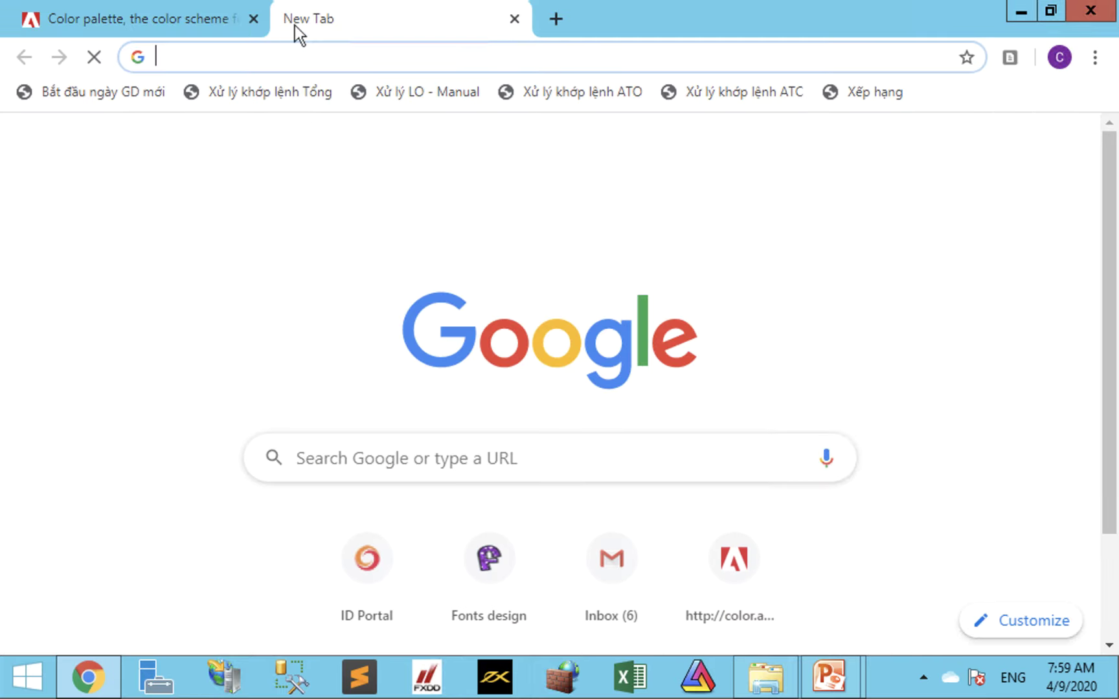
type("fonthcu")
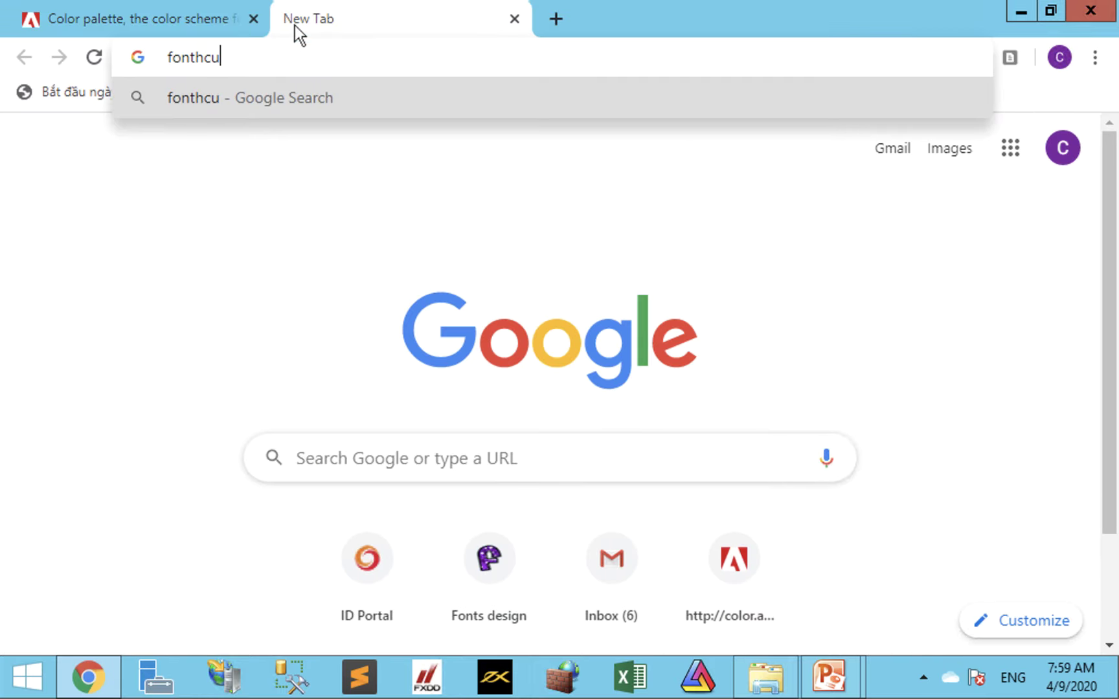
key("BackSpace")
key("BackSpace")
key("BackSpace")
type("chu.com")
key("Return")
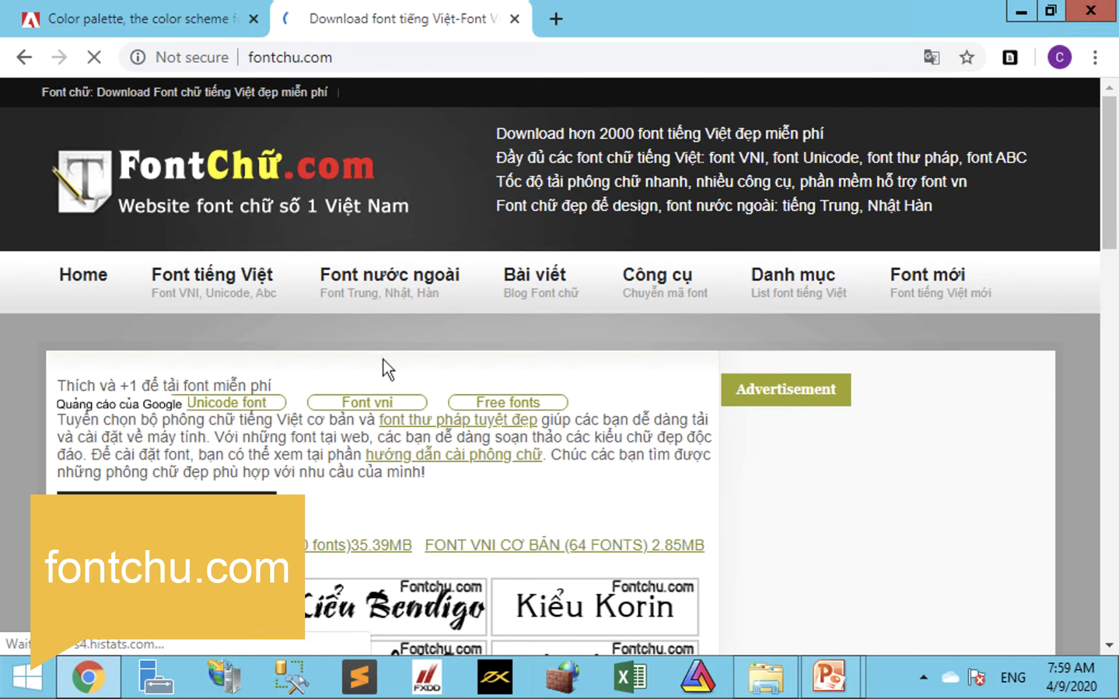
Open the Font Unicode page and scroll down to its grid of font previews.
scroll(541, 503, "down", 5)
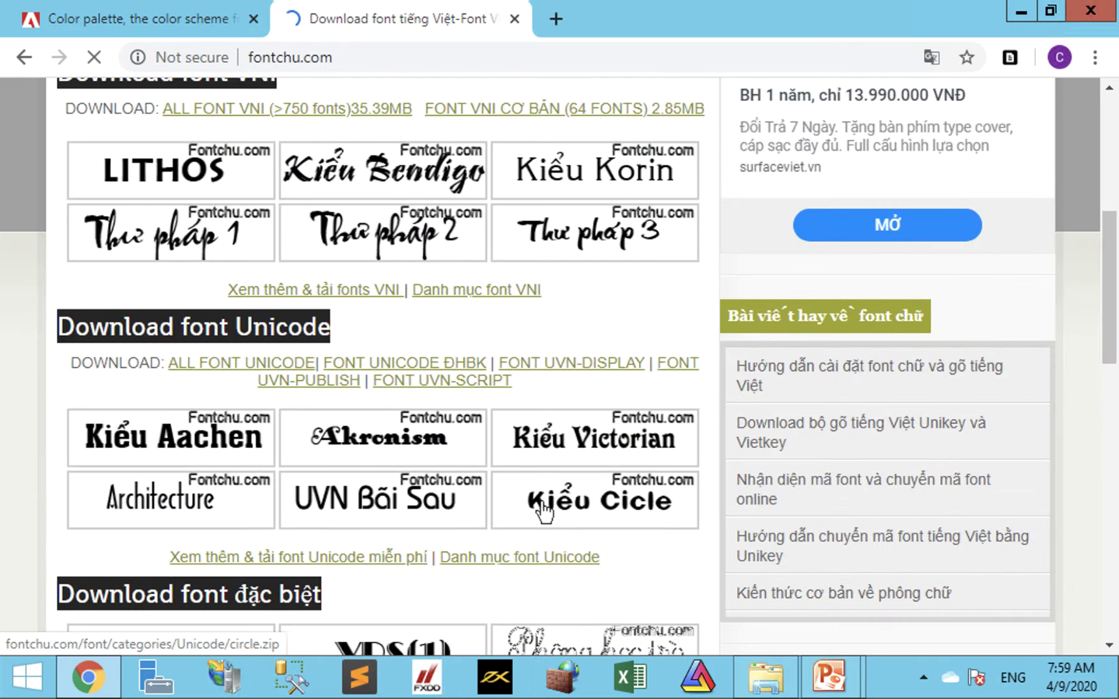
scroll(541, 511, "up", 5)
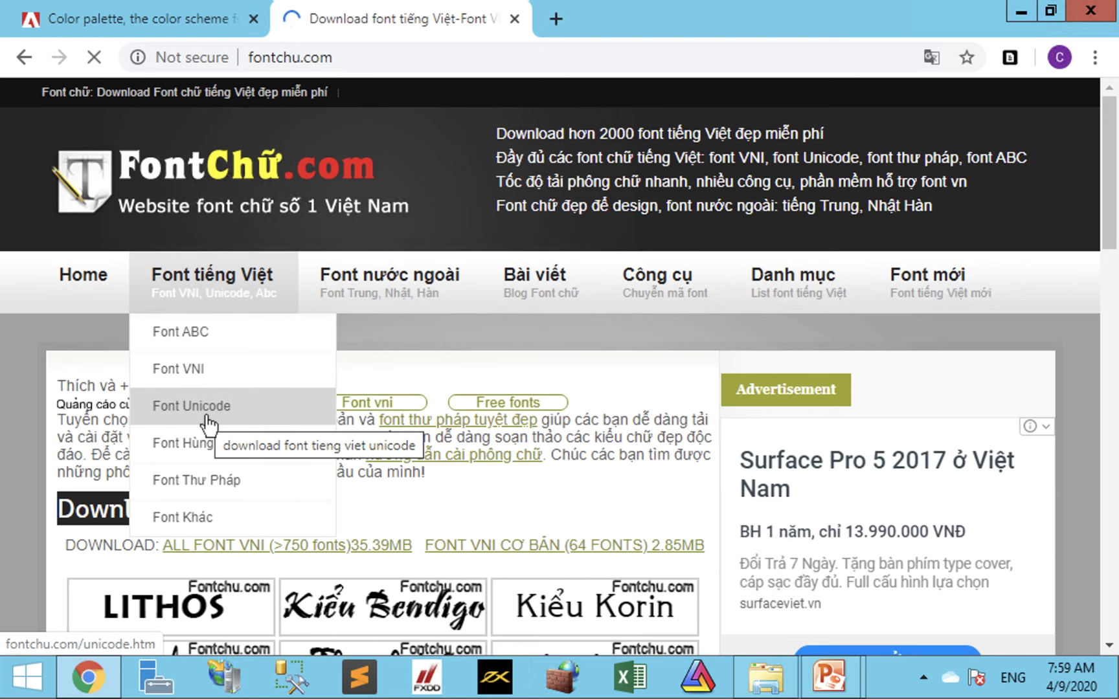
left_click(207, 417)
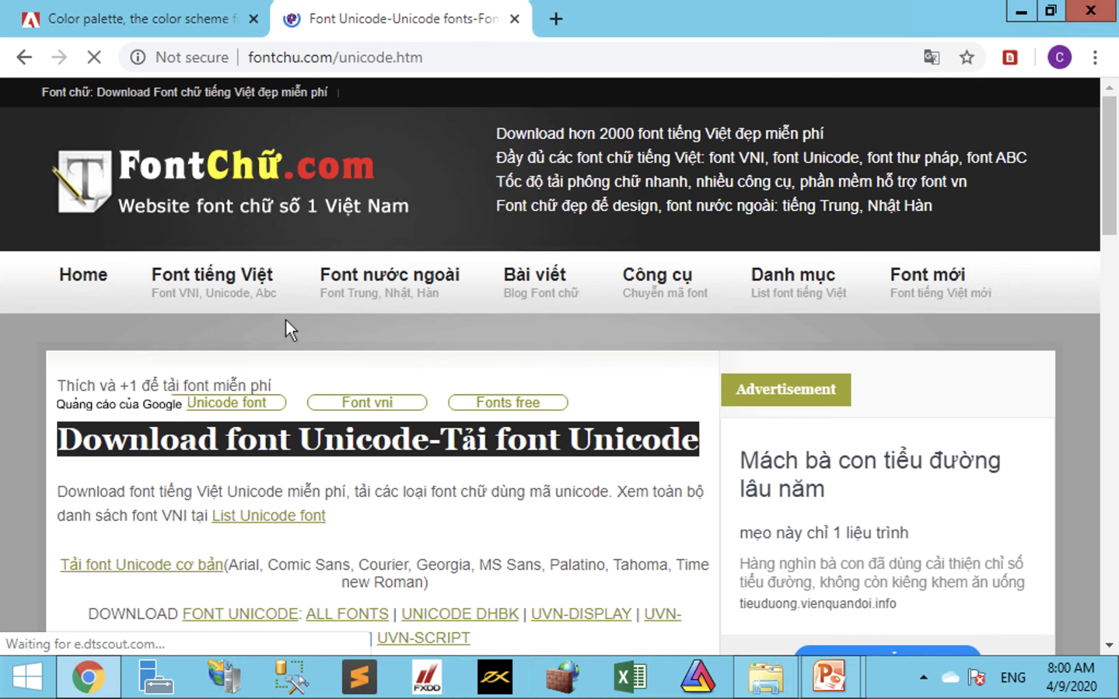
scroll(576, 475, "down", 7)
scroll(578, 482, "down", 3)
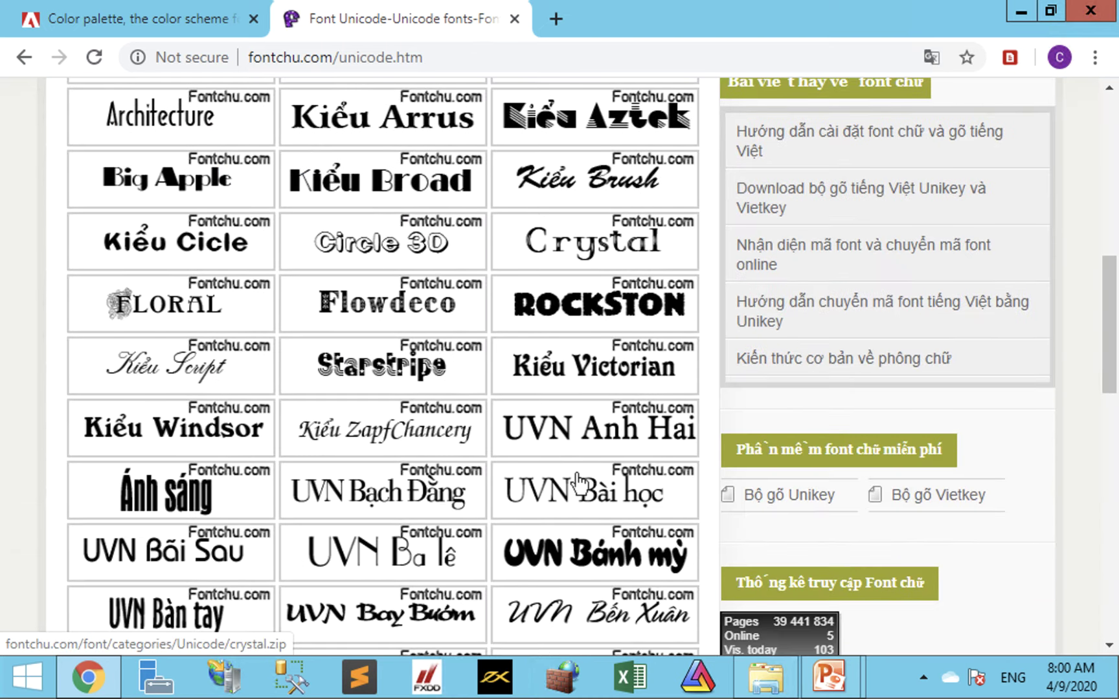
scroll(576, 479, "down", 3)
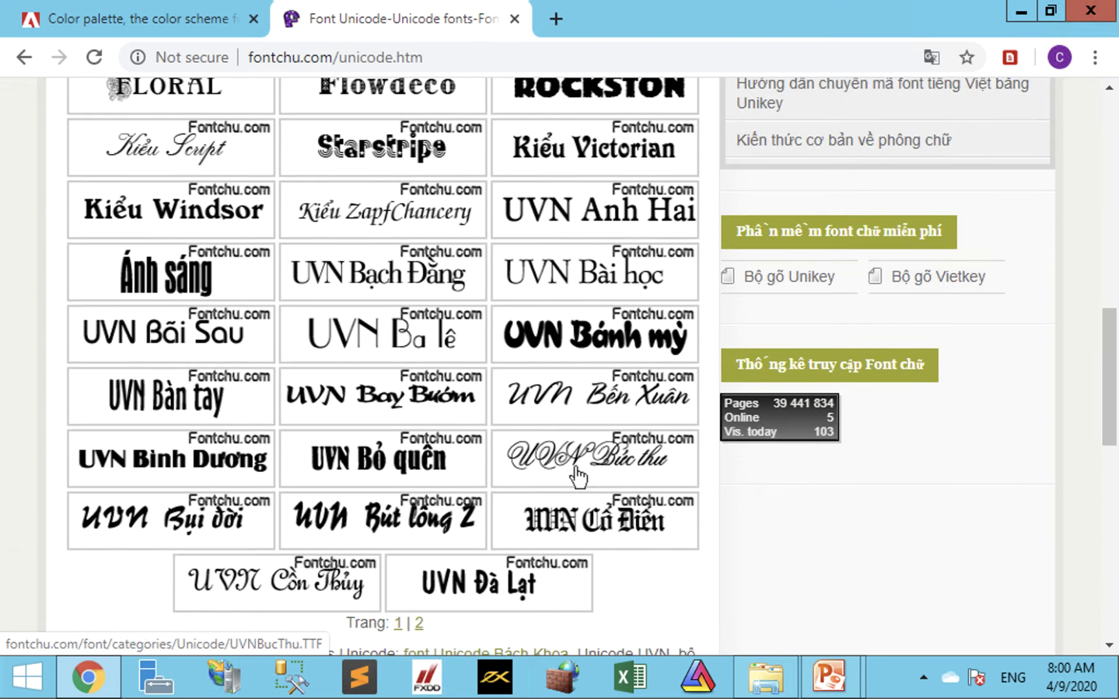
scroll(576, 476, "up", 3)
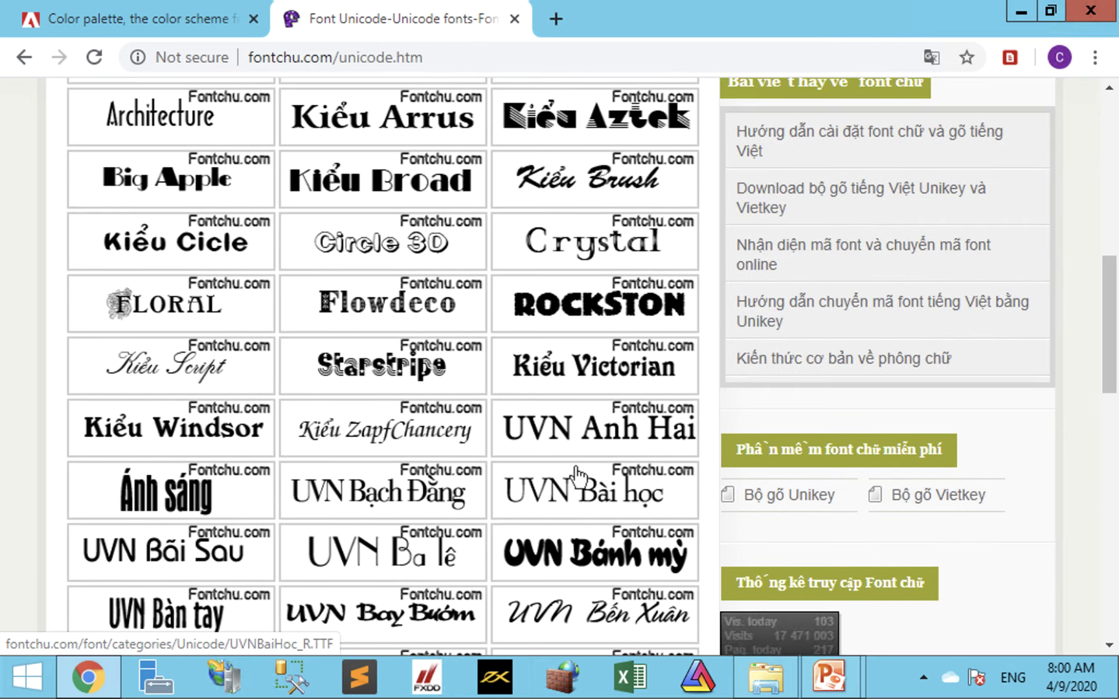
Download the Kiểu Brush font, install brushsbi.ttf from brushsbi.zip, and close the preview and archive.
left_click(602, 194)
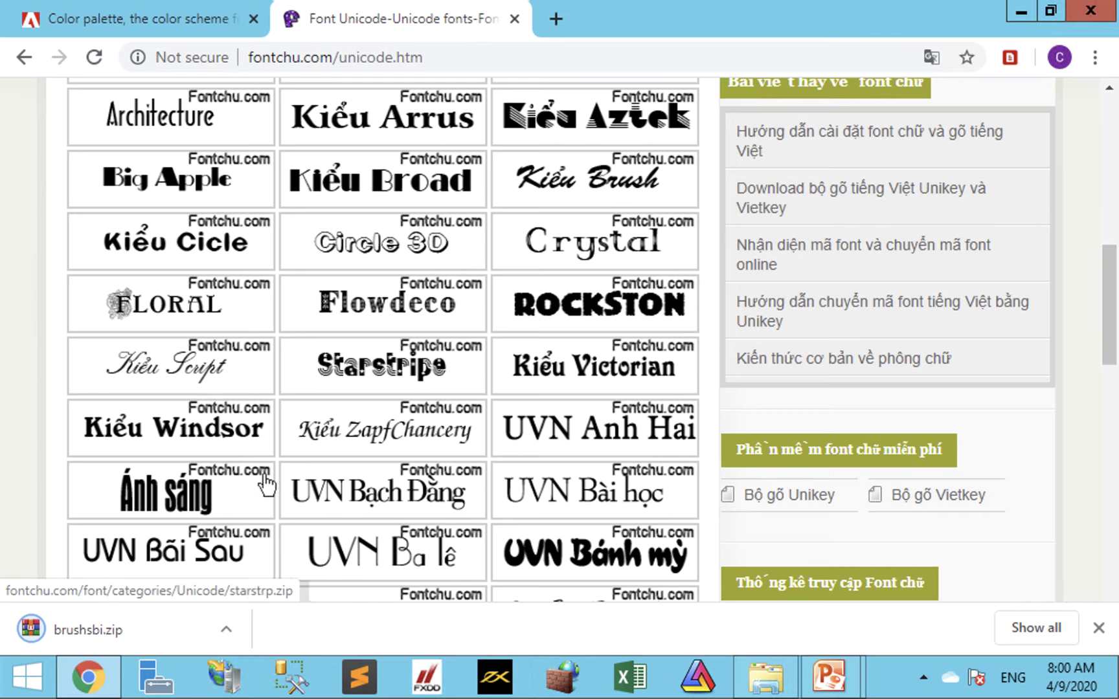
left_click(88, 629)
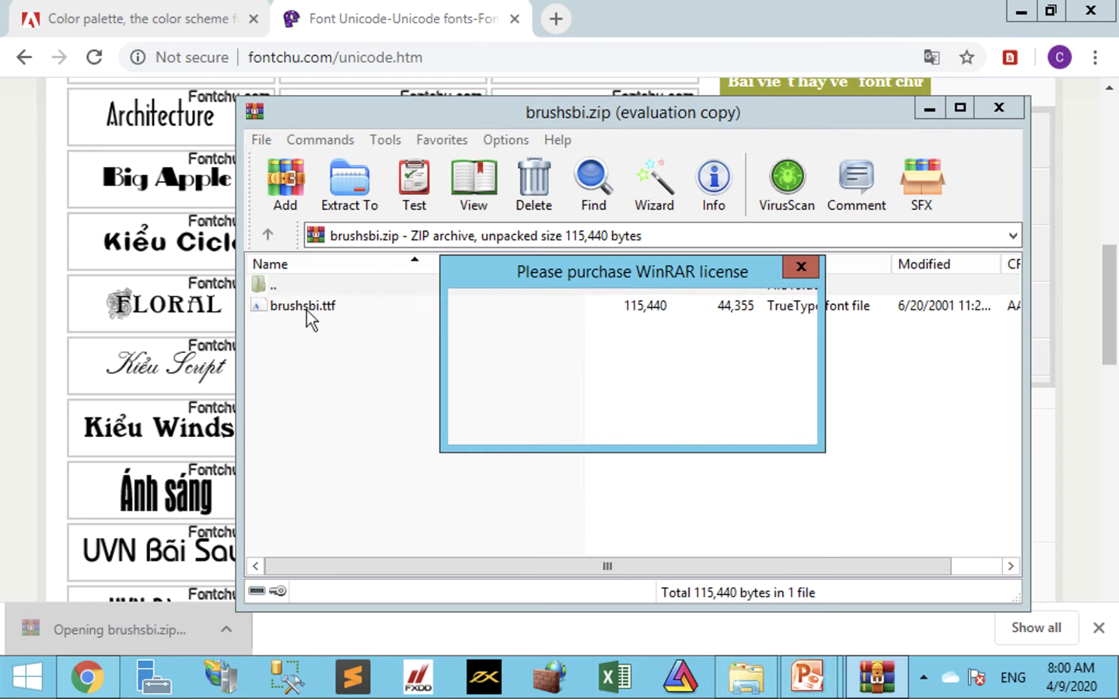
left_click(696, 366)
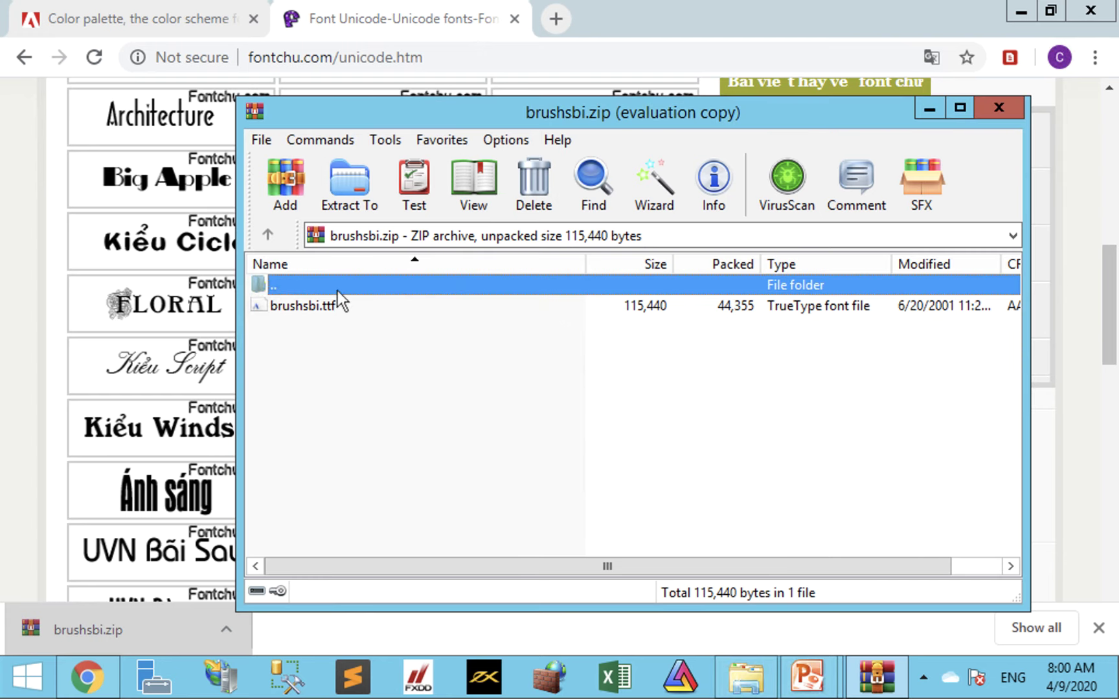
double_click(306, 305)
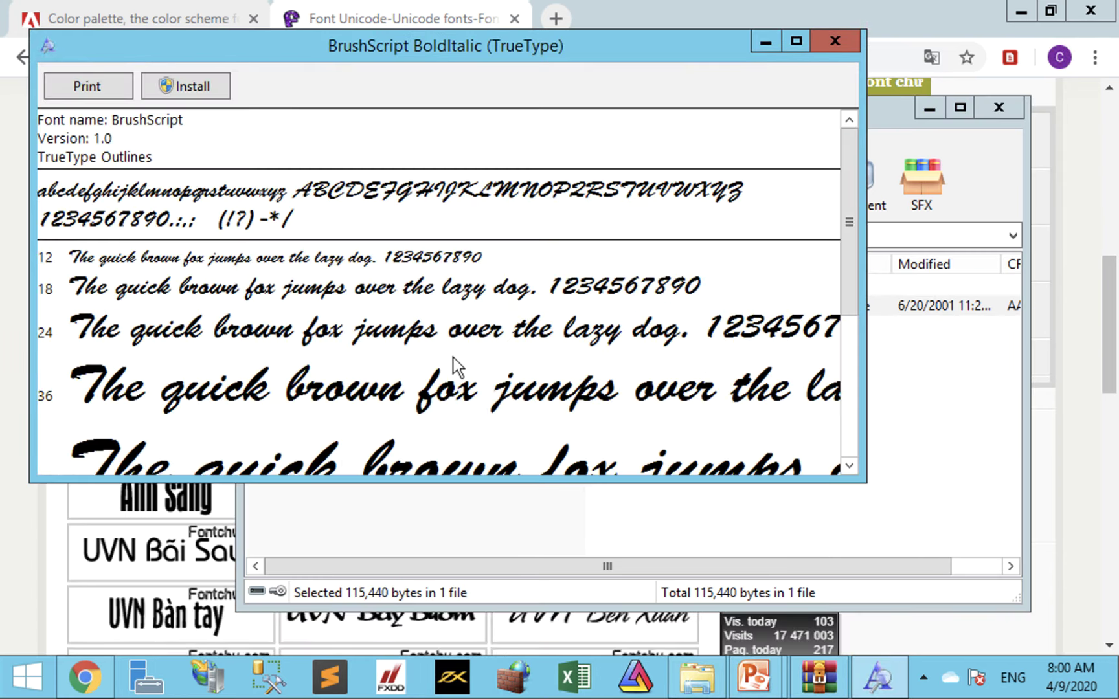
left_click(202, 84)
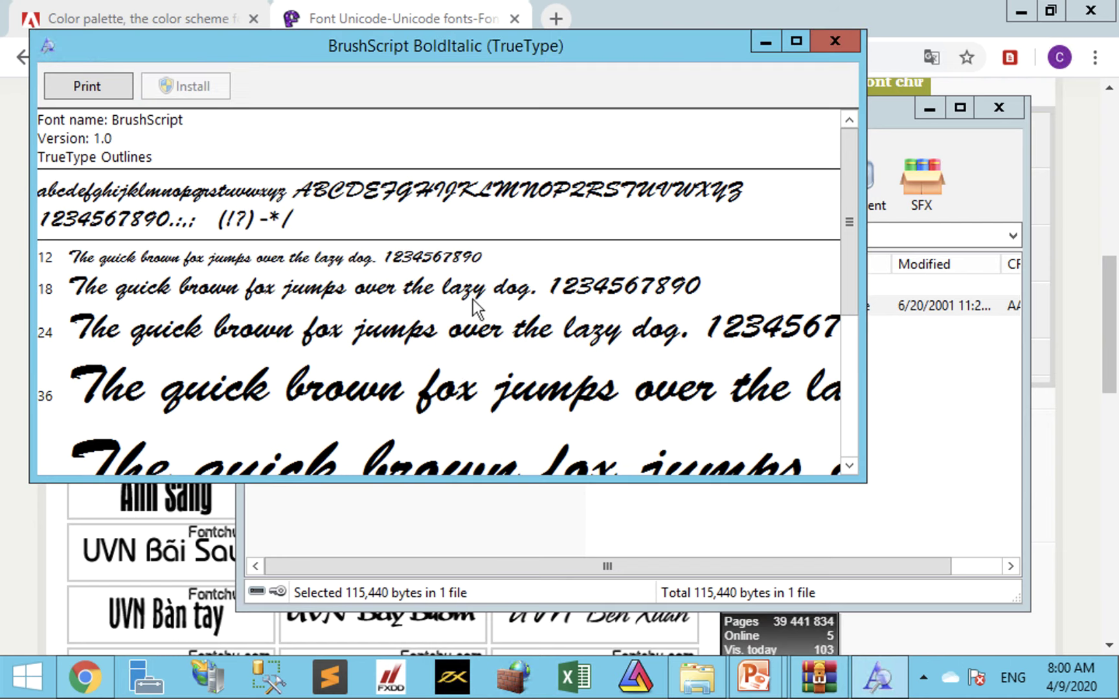
left_click(835, 43)
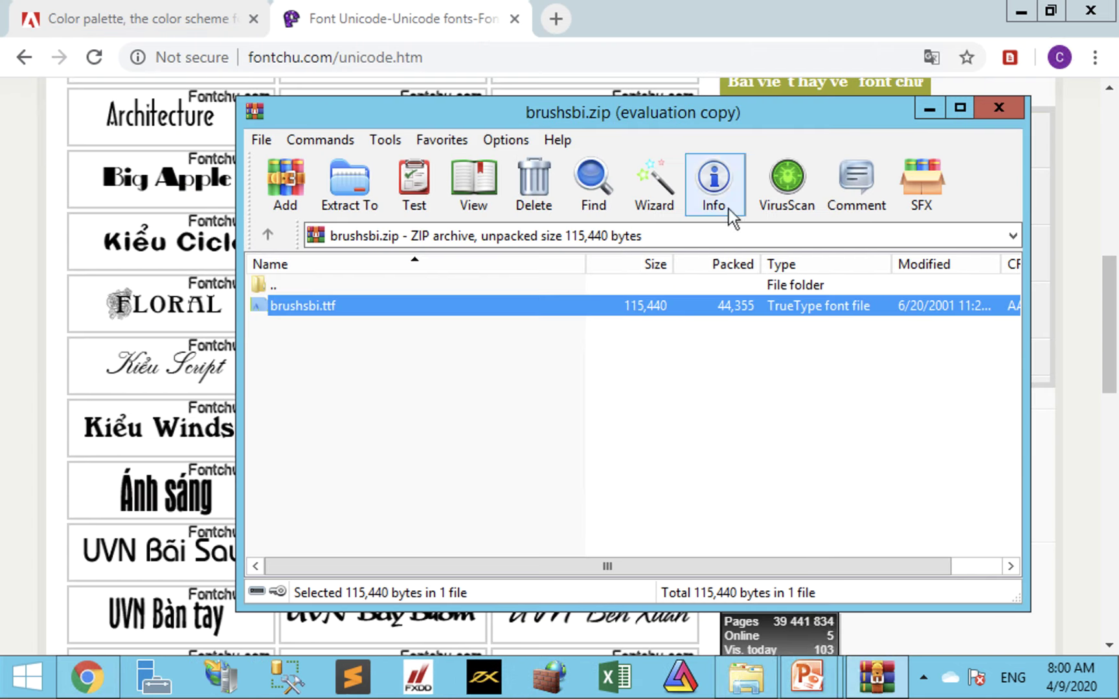
left_click(990, 109)
Download UVNBuiDoi.TTF from fontchu.com and install the UVN Bui Doi font.
scroll(574, 321, "down", 2)
scroll(580, 315, "down", 3)
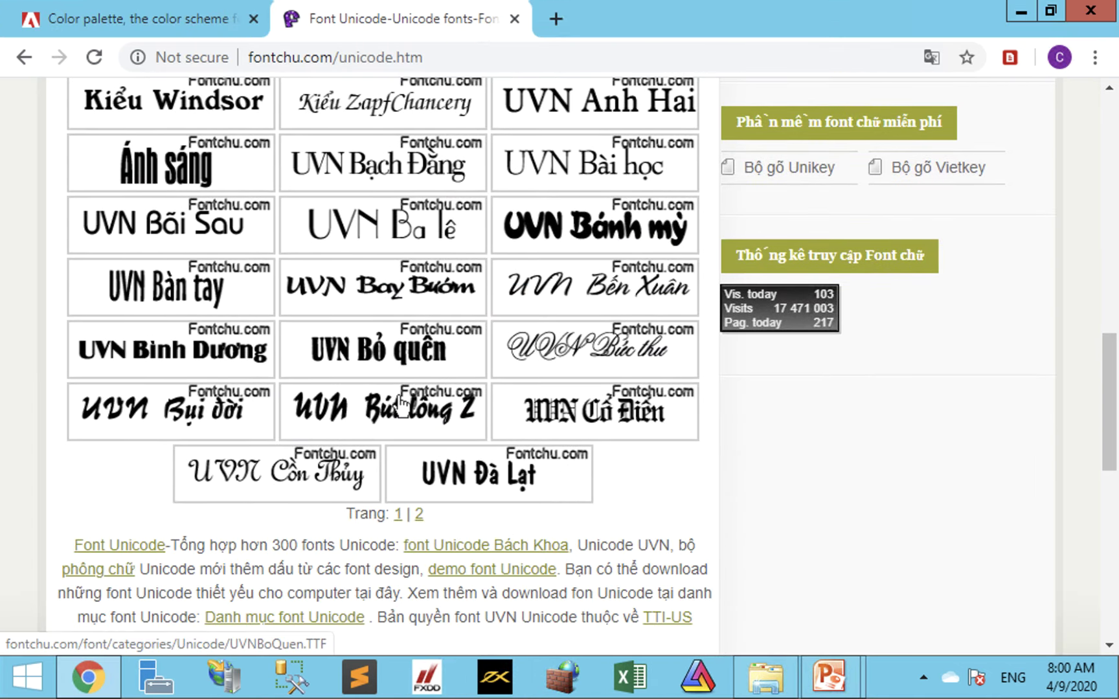
left_click(195, 429)
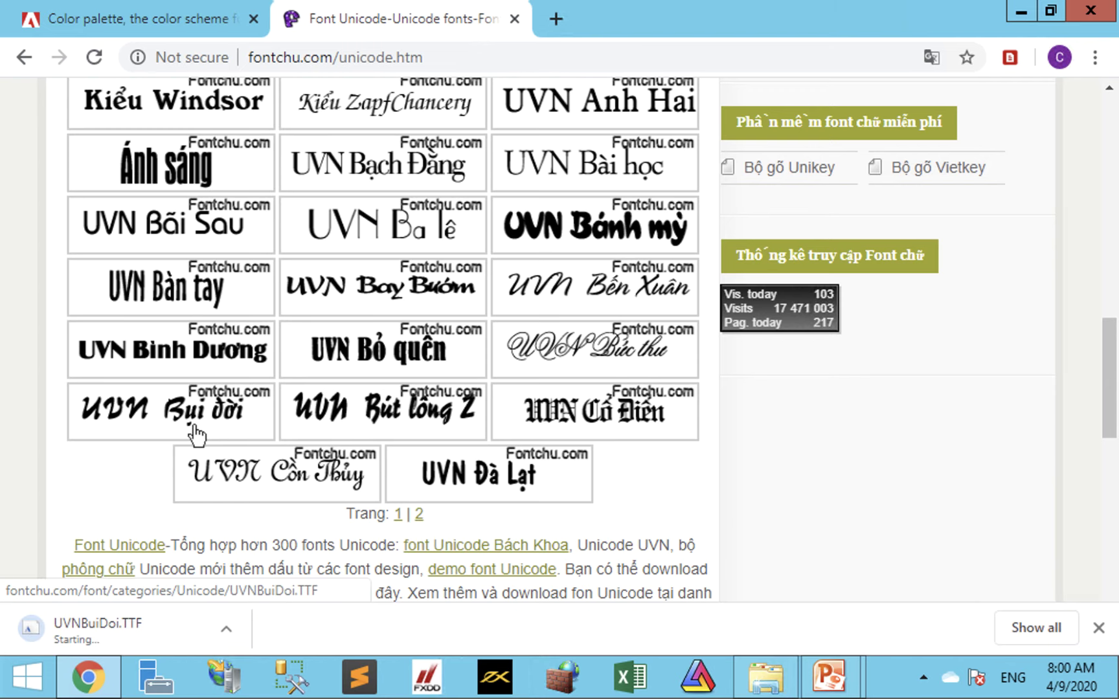
left_click(120, 633)
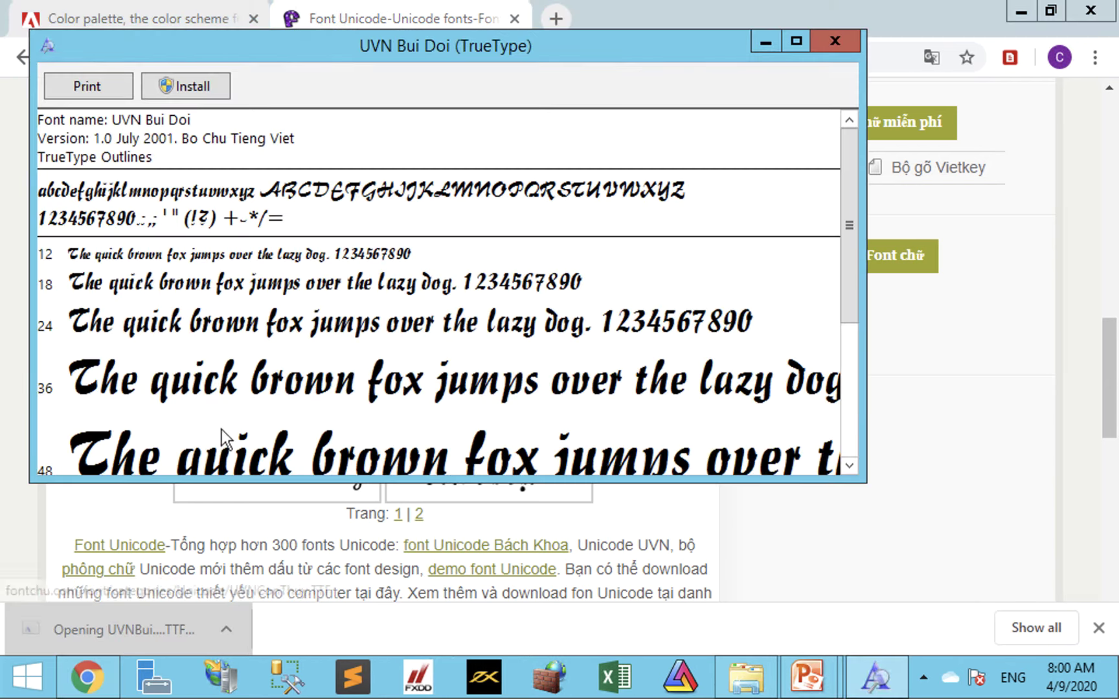
left_click(202, 97)
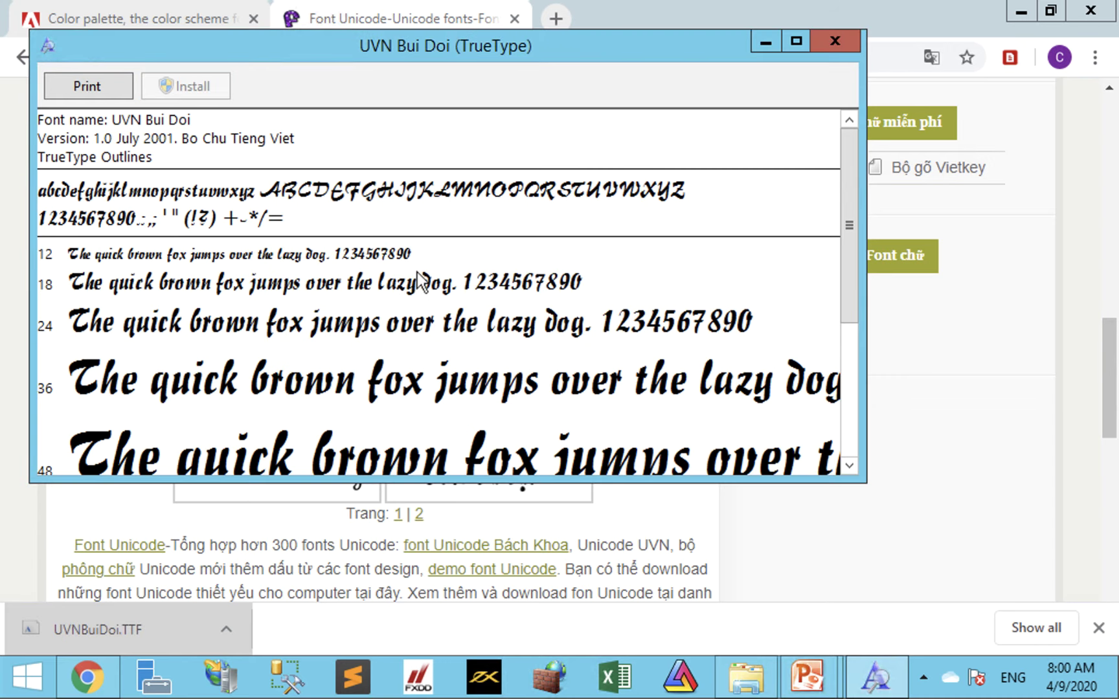
left_click(833, 40)
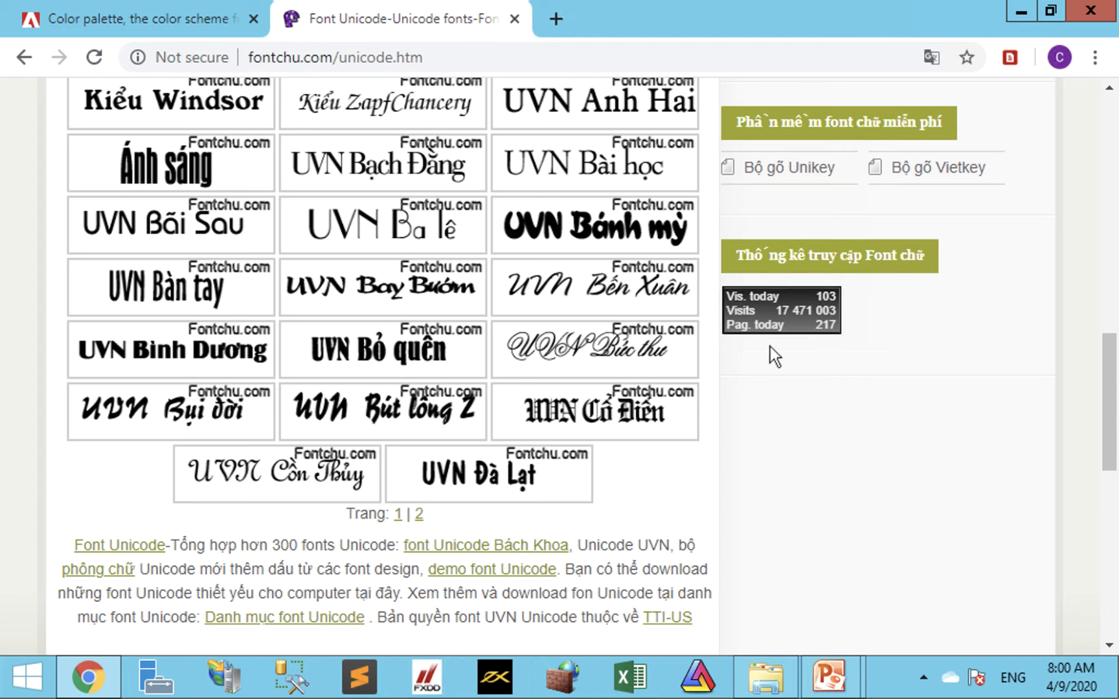
mouse_move(806, 676)
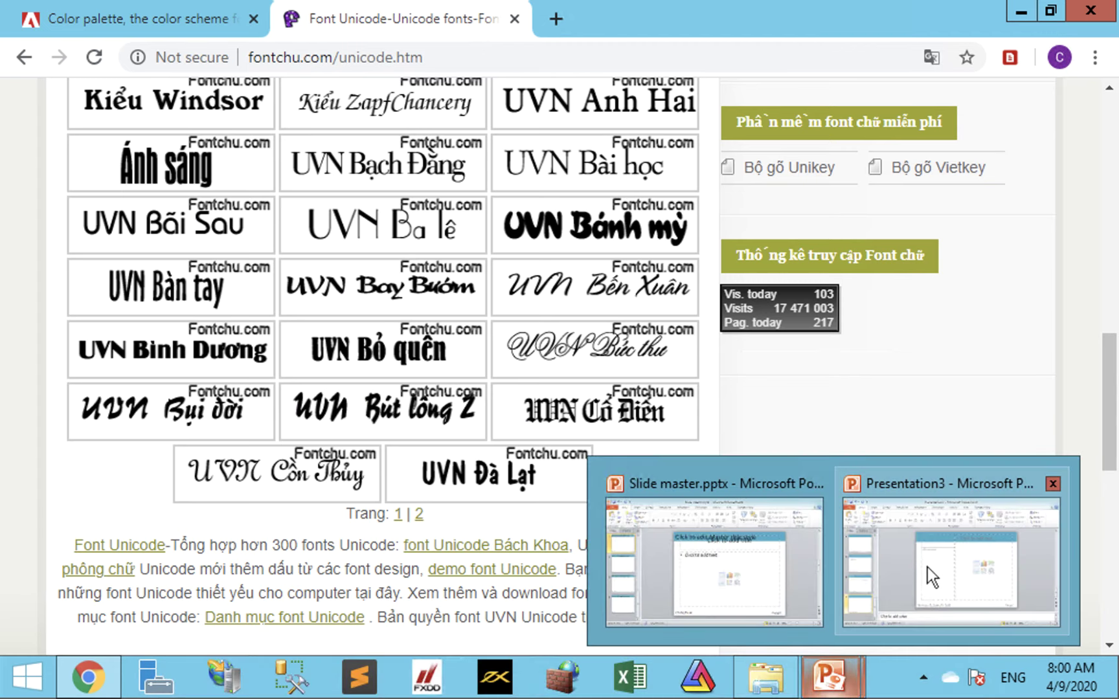
Bring Presentation3 forward and look through slides 6, 1 and 2.
left_click(927, 567)
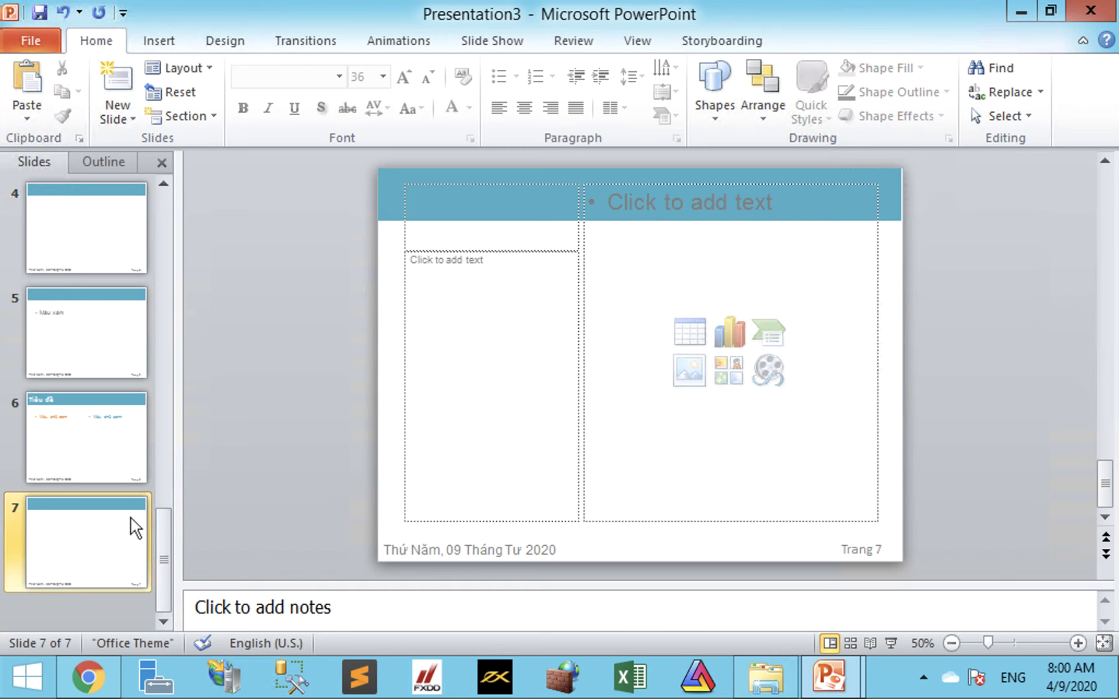
left_click(129, 415)
scroll(130, 402, "up", 3)
left_click(79, 250)
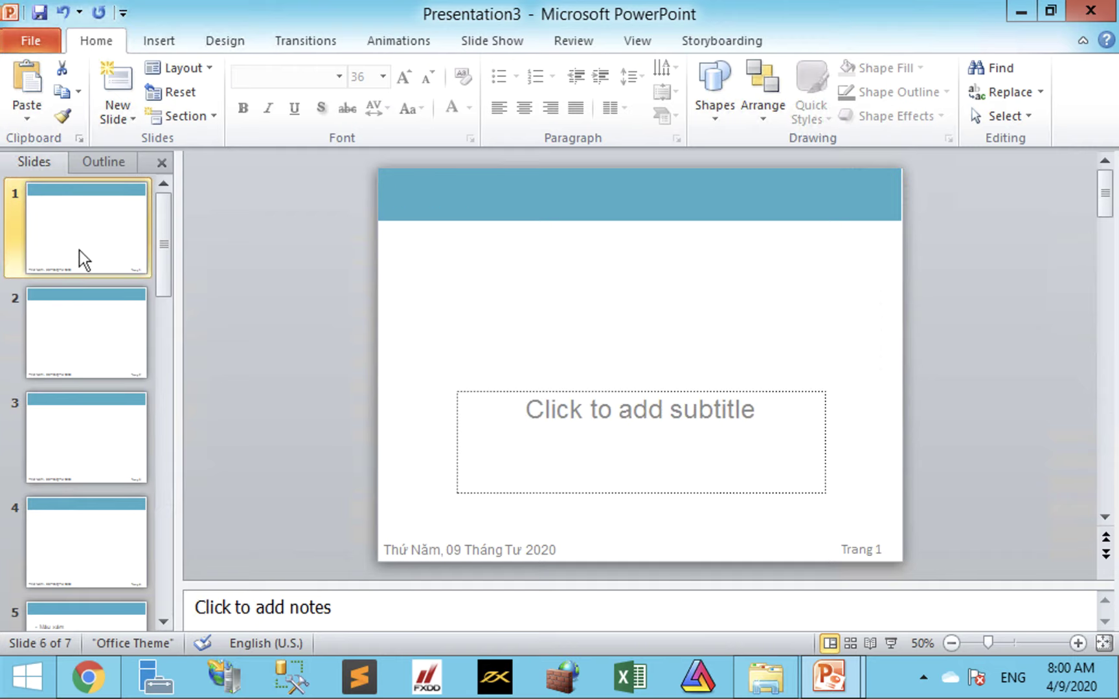
left_click(112, 337)
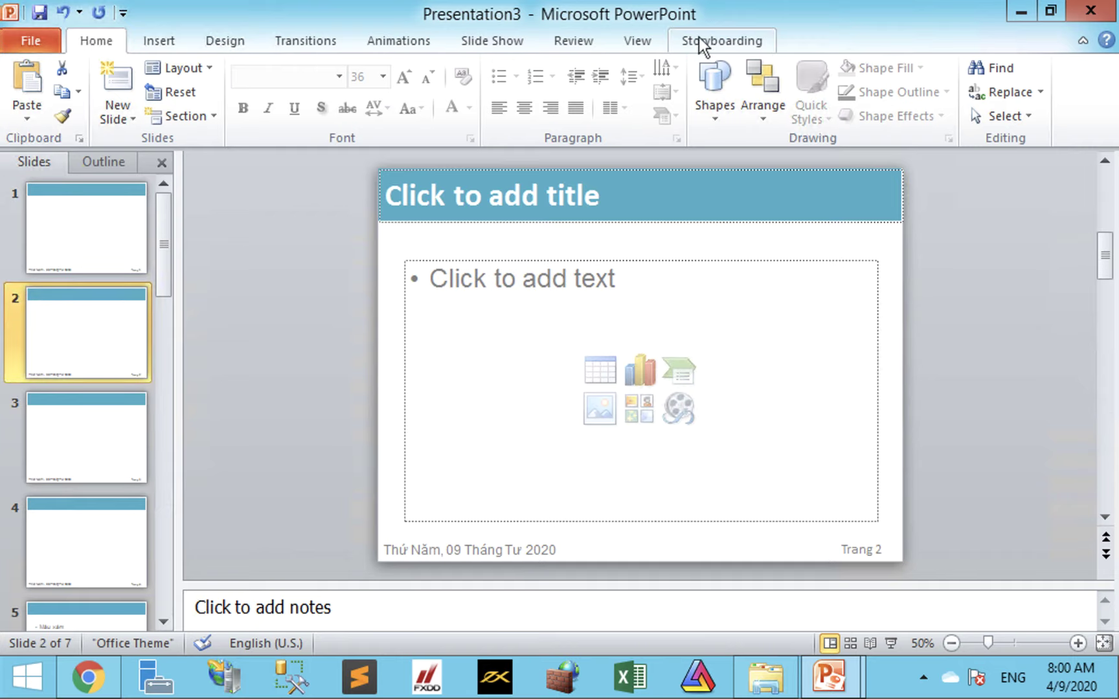
Open Slide Master view and select the top-level master's title placeholder for formatting.
left_click(622, 40)
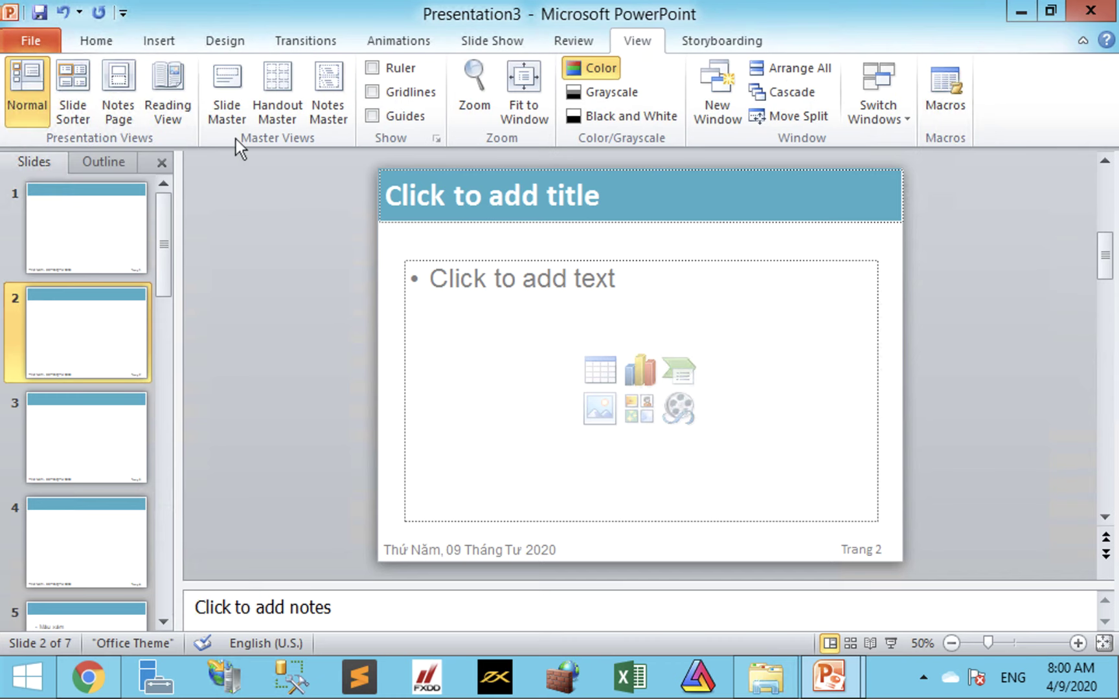
left_click(228, 97)
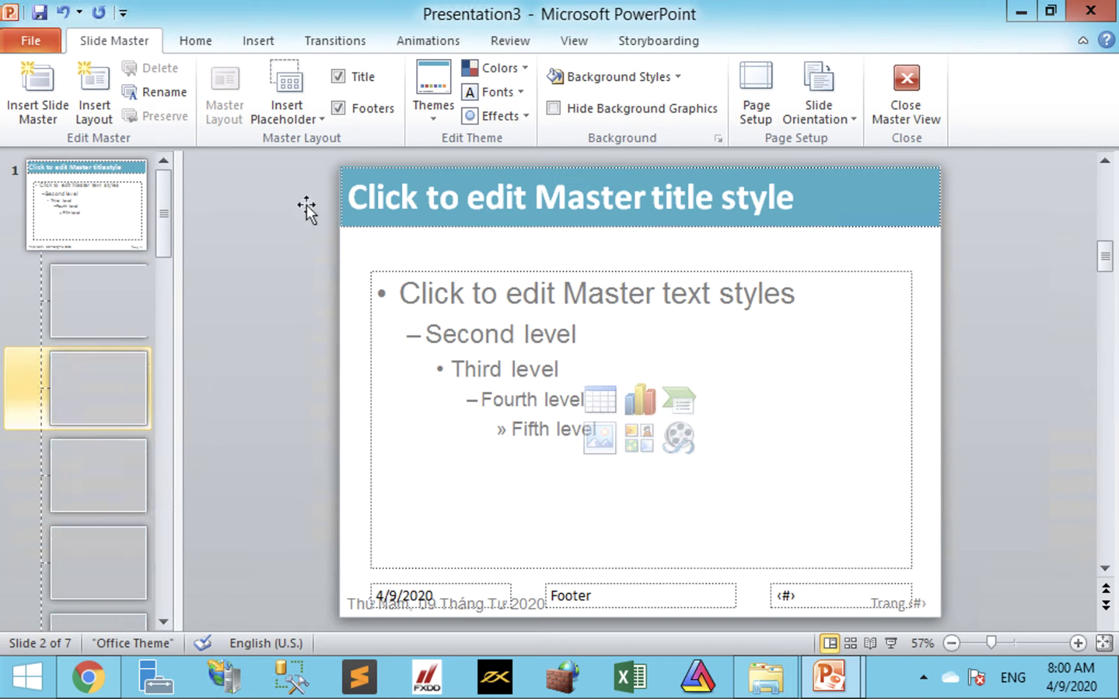
left_click(88, 214)
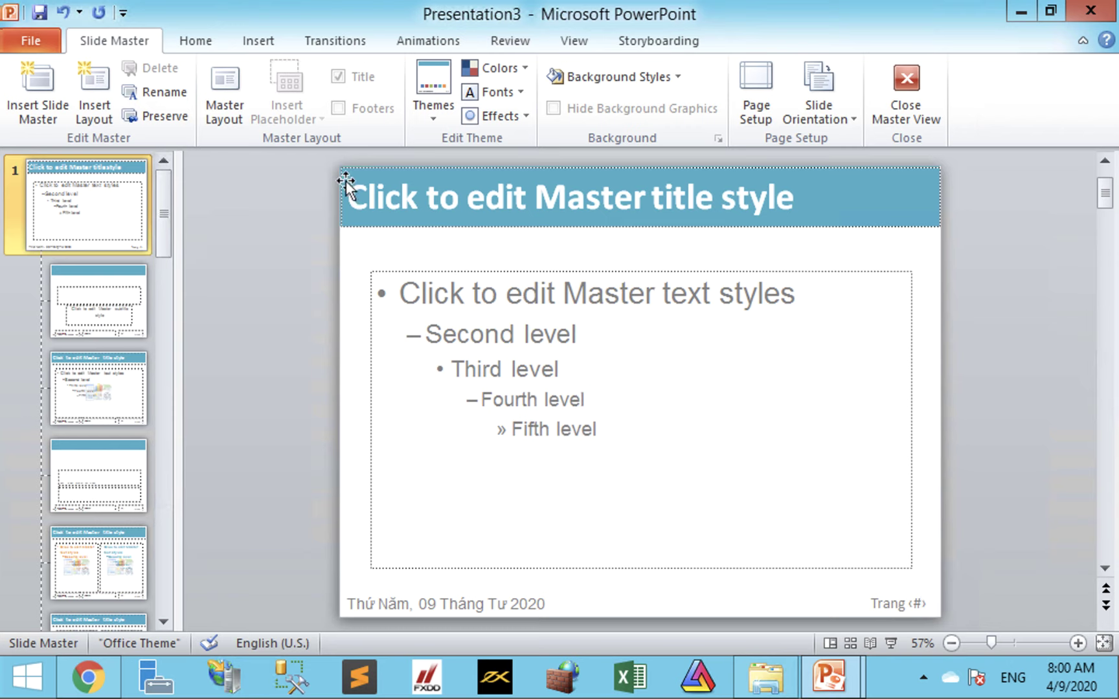
left_click(402, 218)
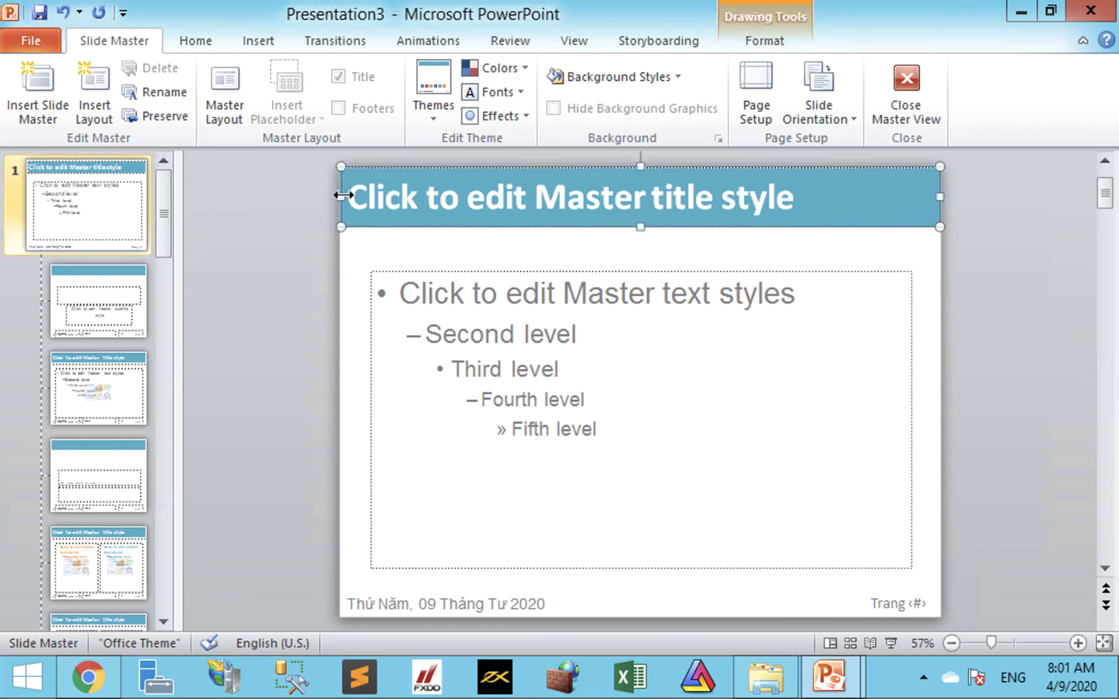
left_click(213, 45)
left_click(334, 77)
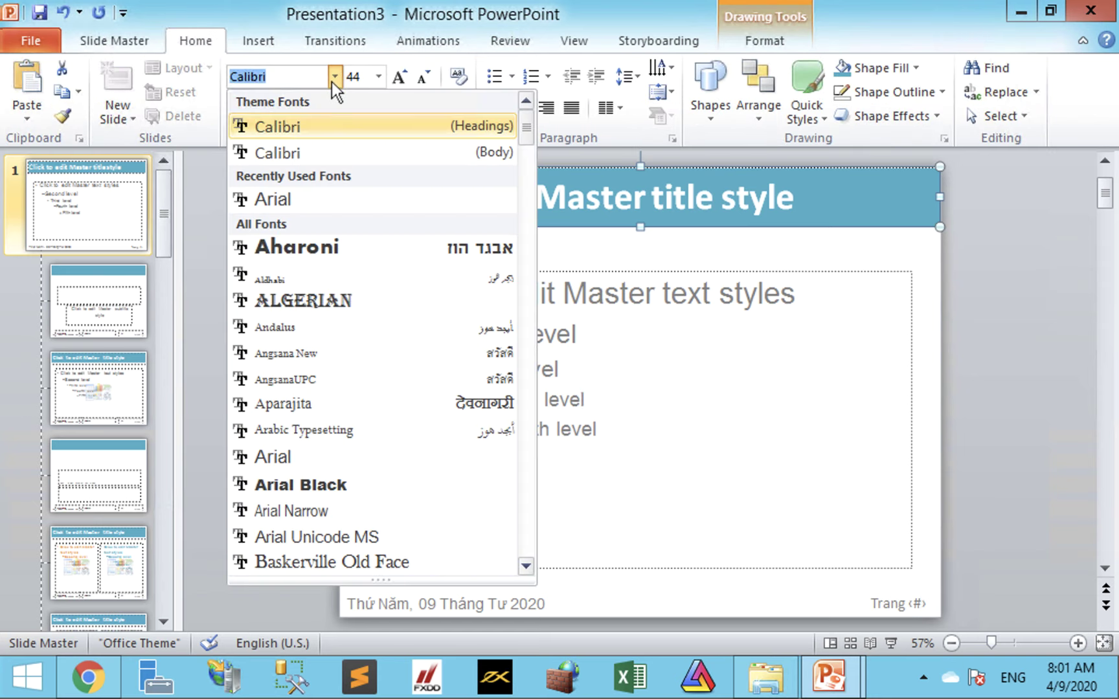
mouse_move(527, 159)
left_mouse_down()
mouse_move(527, 510)
mouse_move(518, 495)
left_mouse_up()
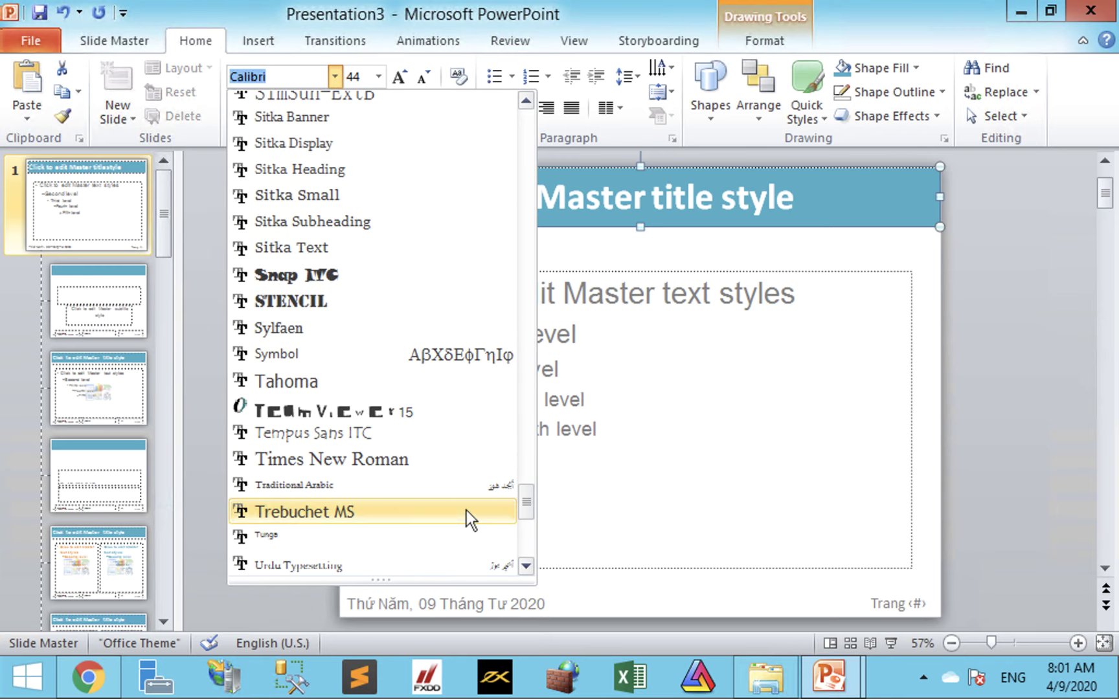
scroll(388, 515, "down", 4)
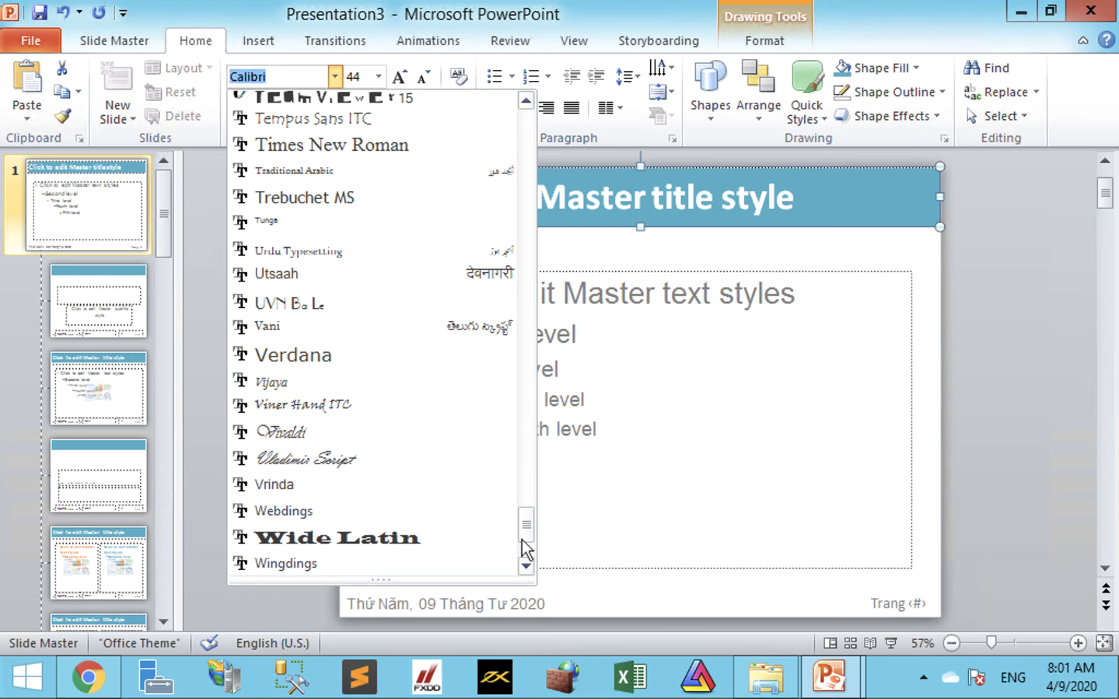
left_click(996, 302)
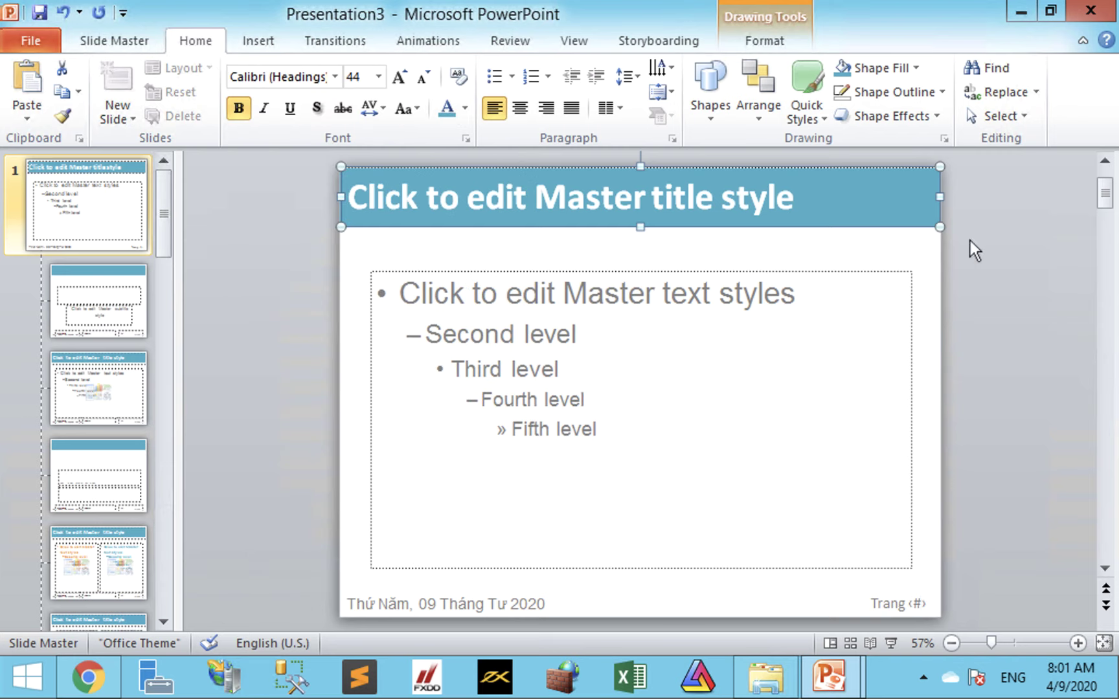
Save the presentation as Slide master 1.pptx, close it, and search Start for 'power'.
left_click(1069, 12)
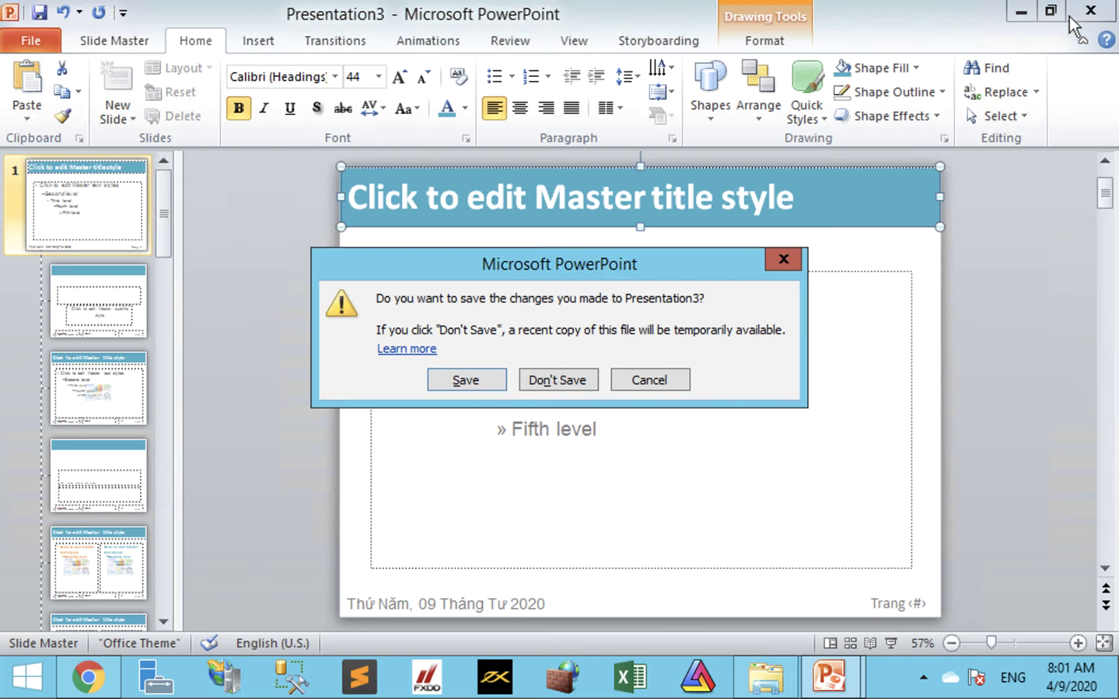
left_click(457, 376)
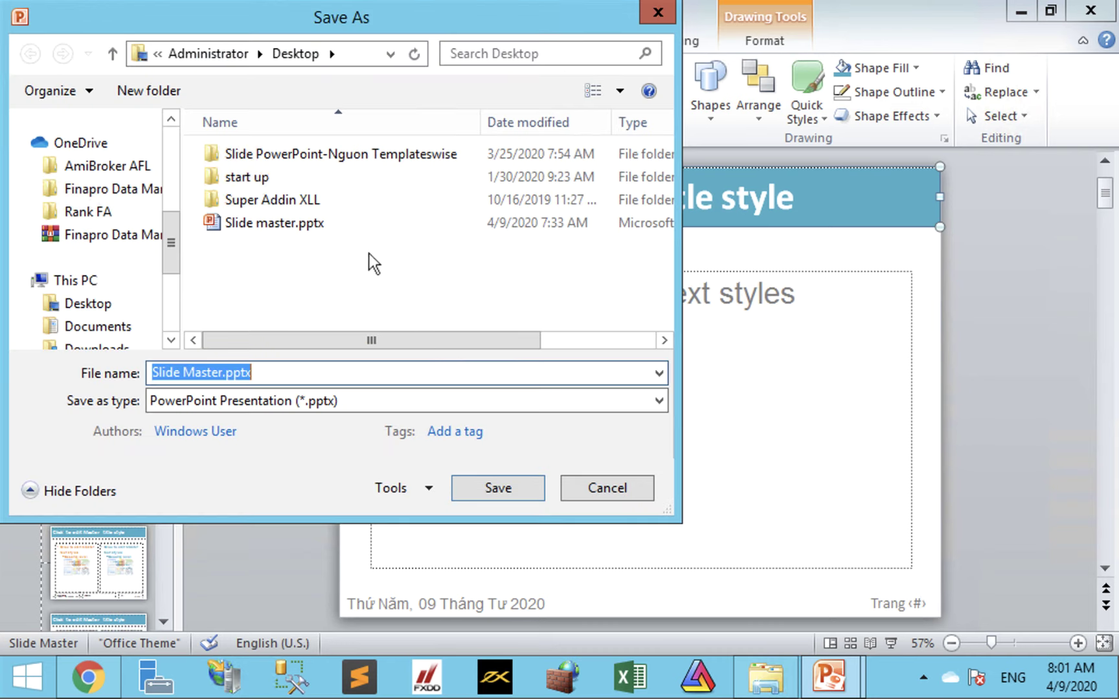
left_click(289, 236)
left_click(232, 374)
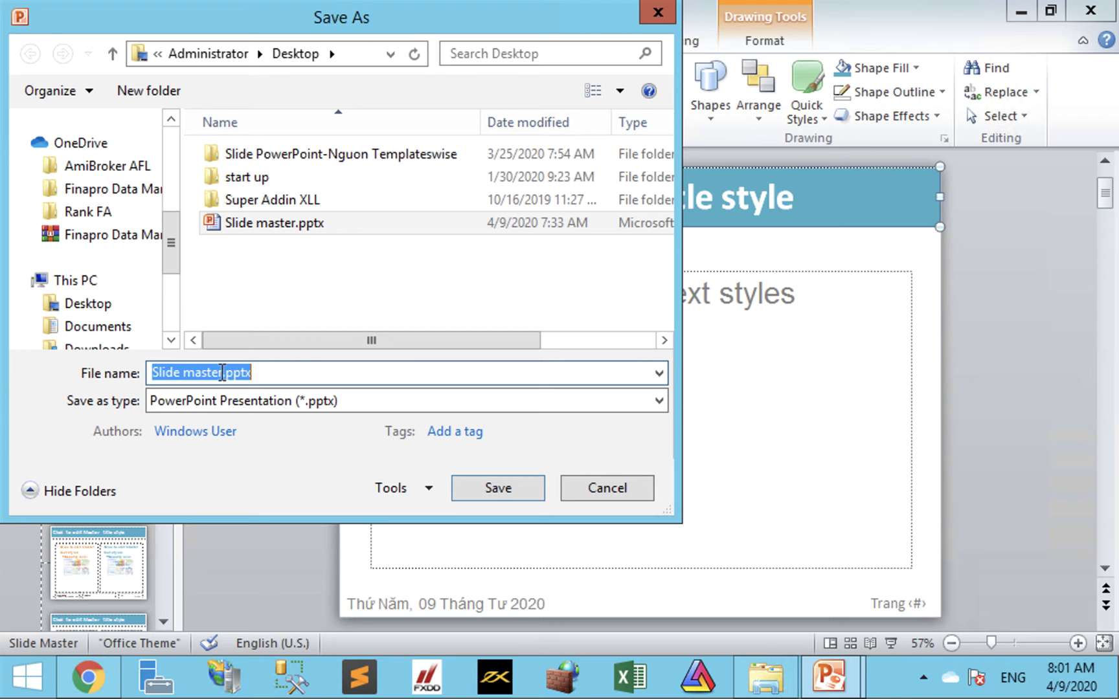
left_click(222, 372)
type("1")
left_click(501, 489)
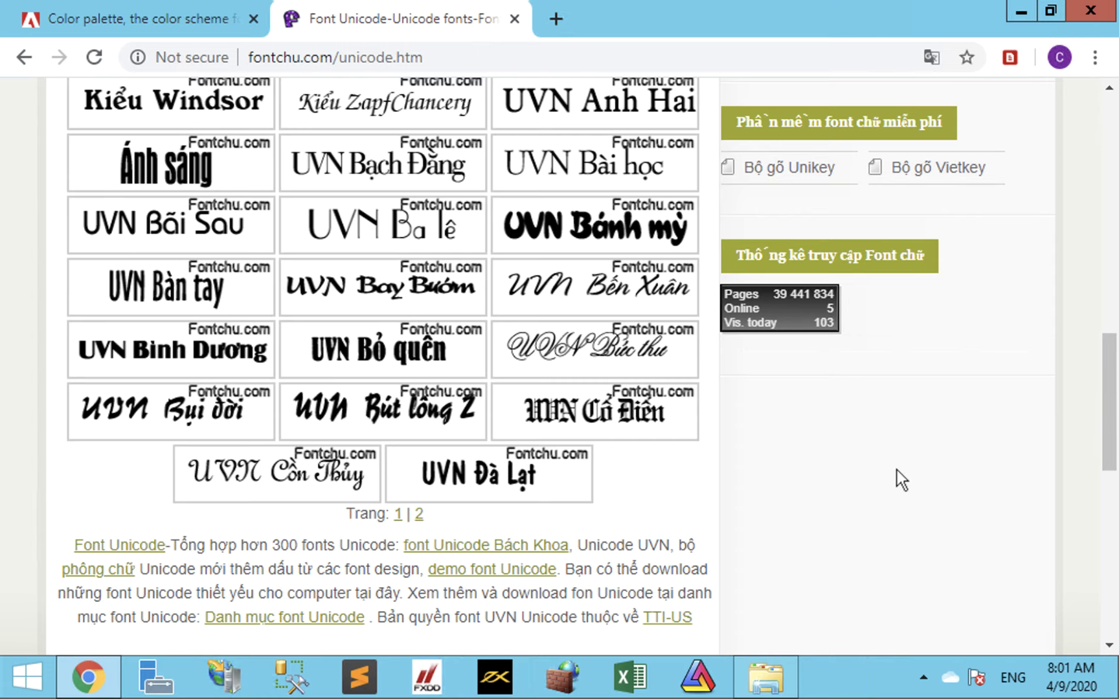
key("super")
type("powe")
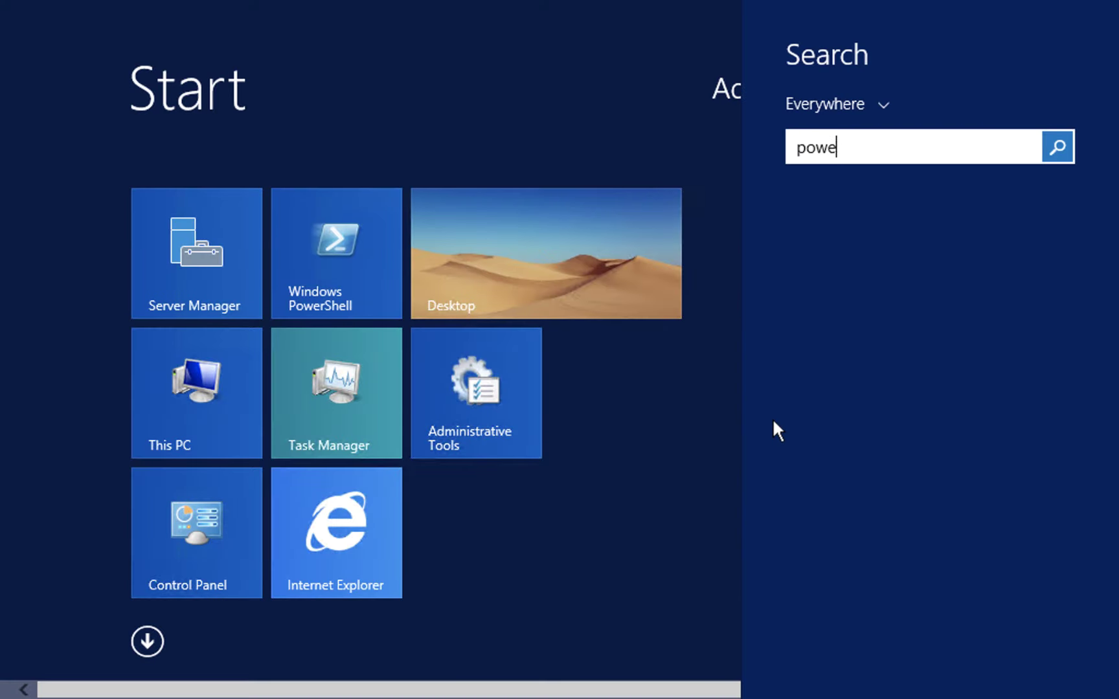
type("rPoint 2010")
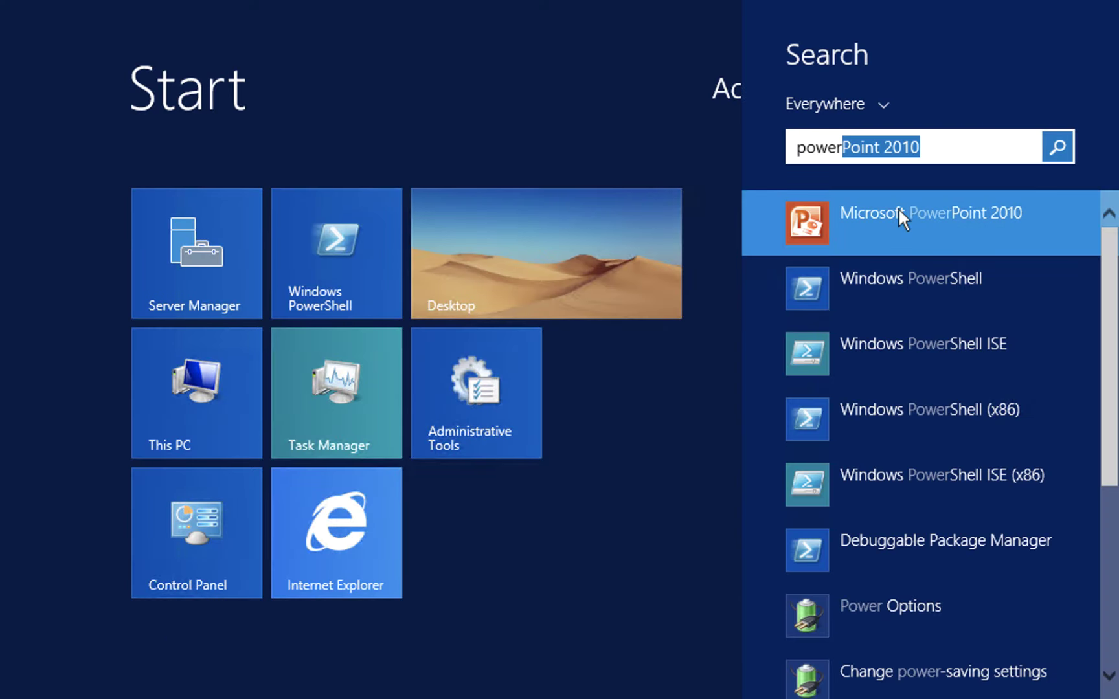
Relaunch PowerPoint 2010, reopen Slide master 1.pptx, and select the top master's title placeholder in Slide Master view.
left_click(898, 210)
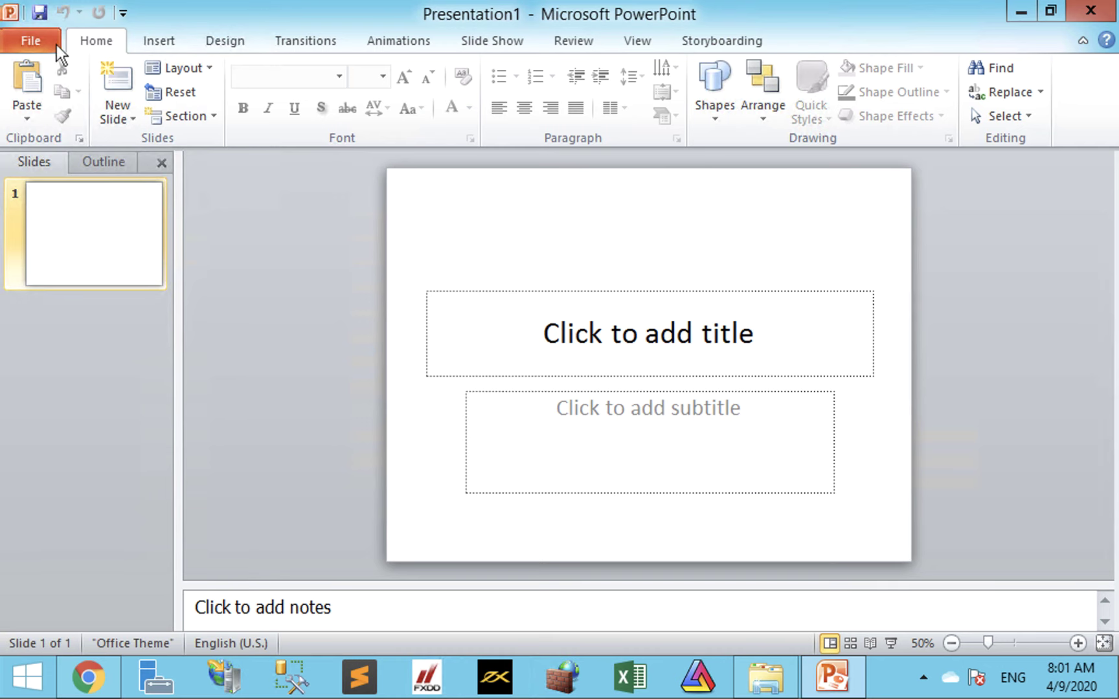
left_click(54, 43)
left_click(309, 139)
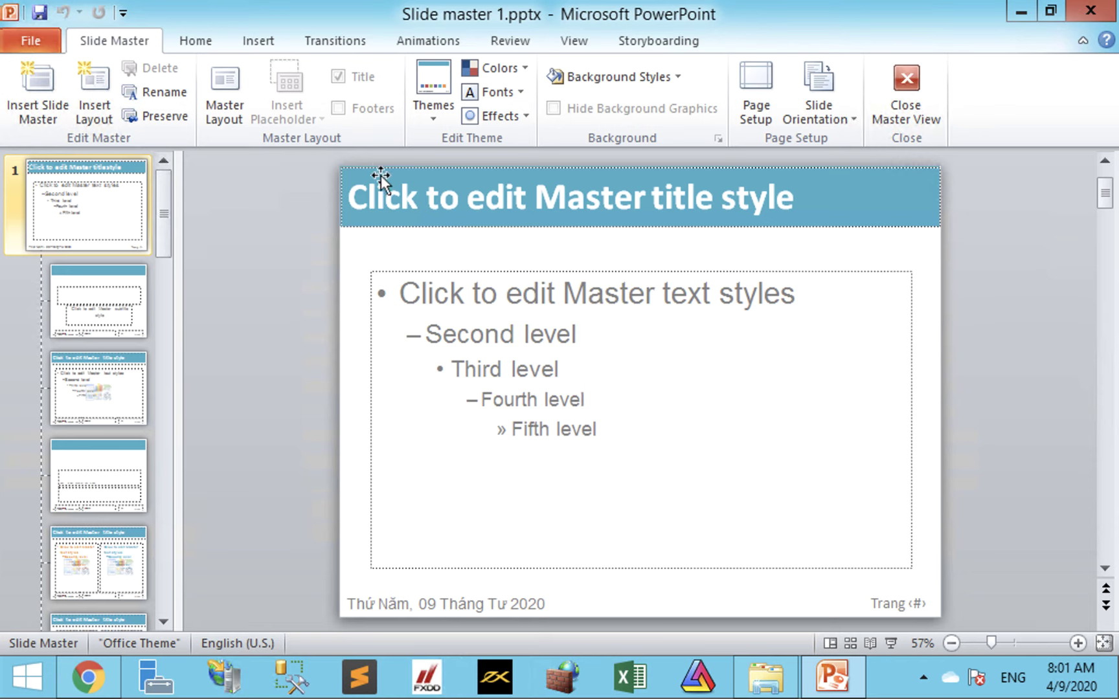
left_click(905, 90)
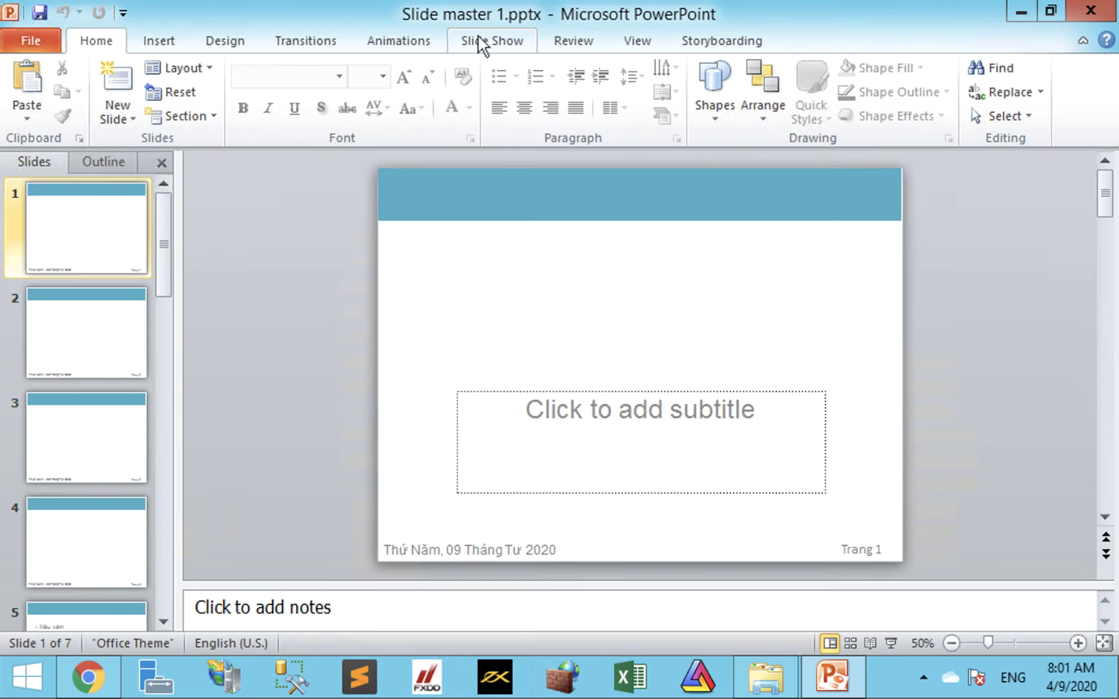
left_click(650, 40)
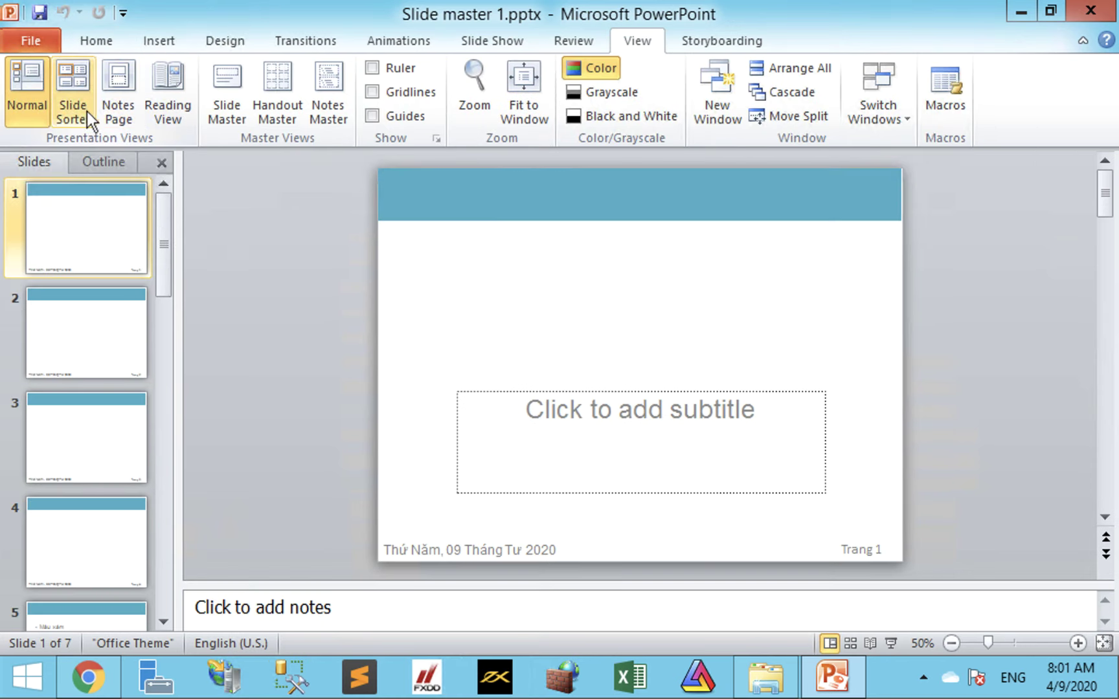
left_click(226, 94)
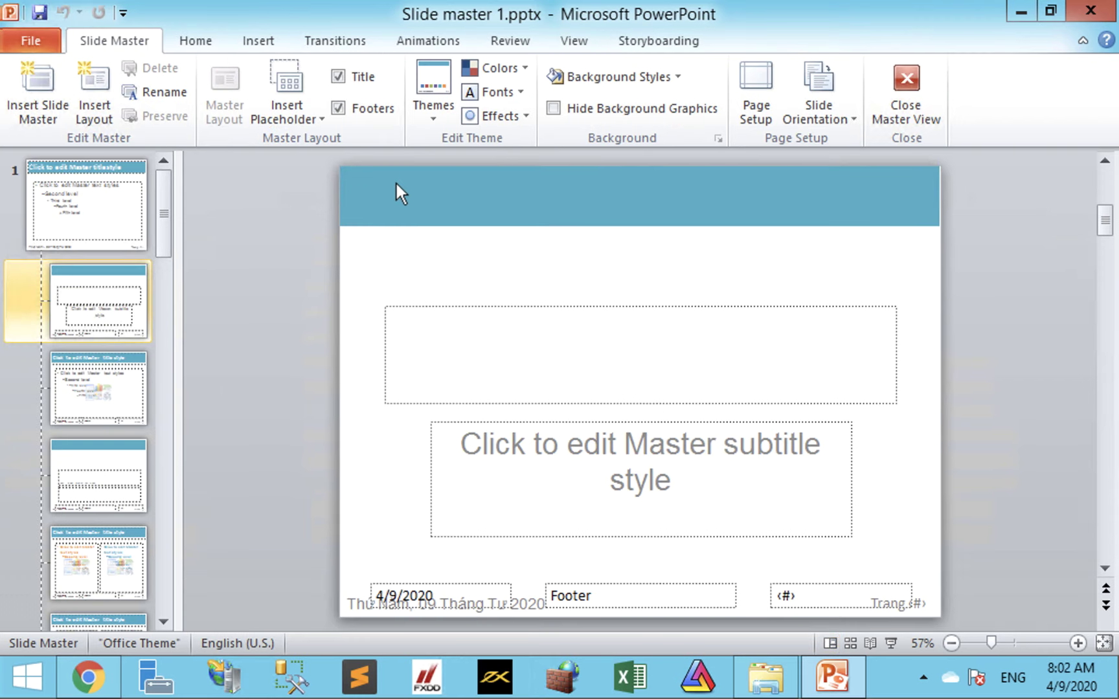
left_click(105, 219)
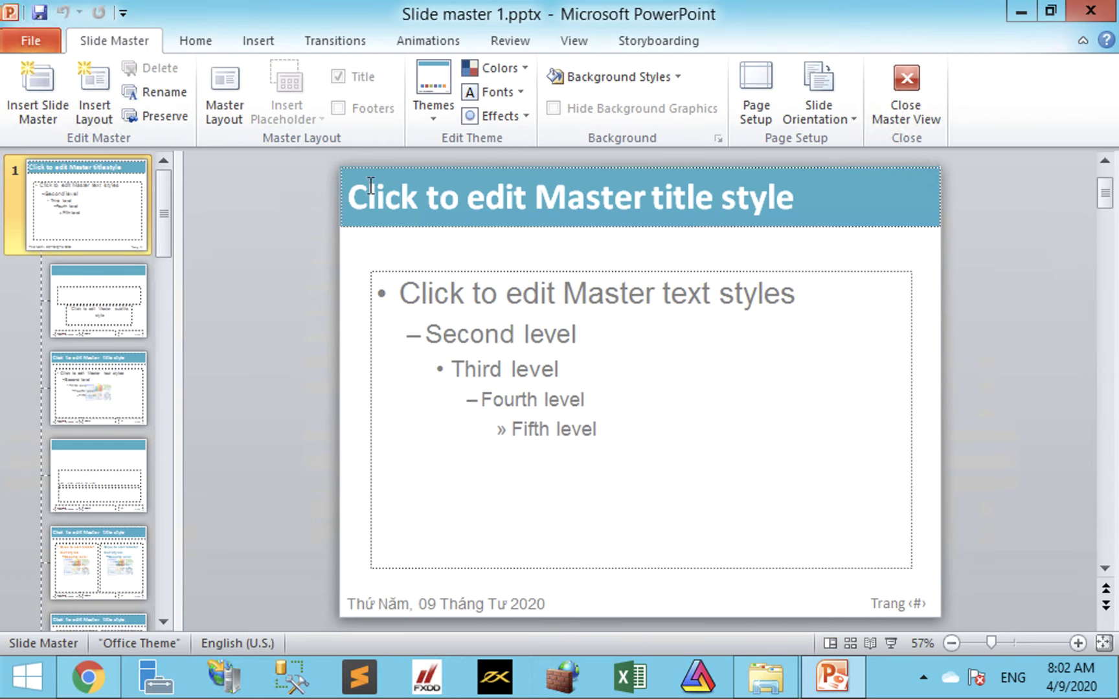
left_click(369, 188)
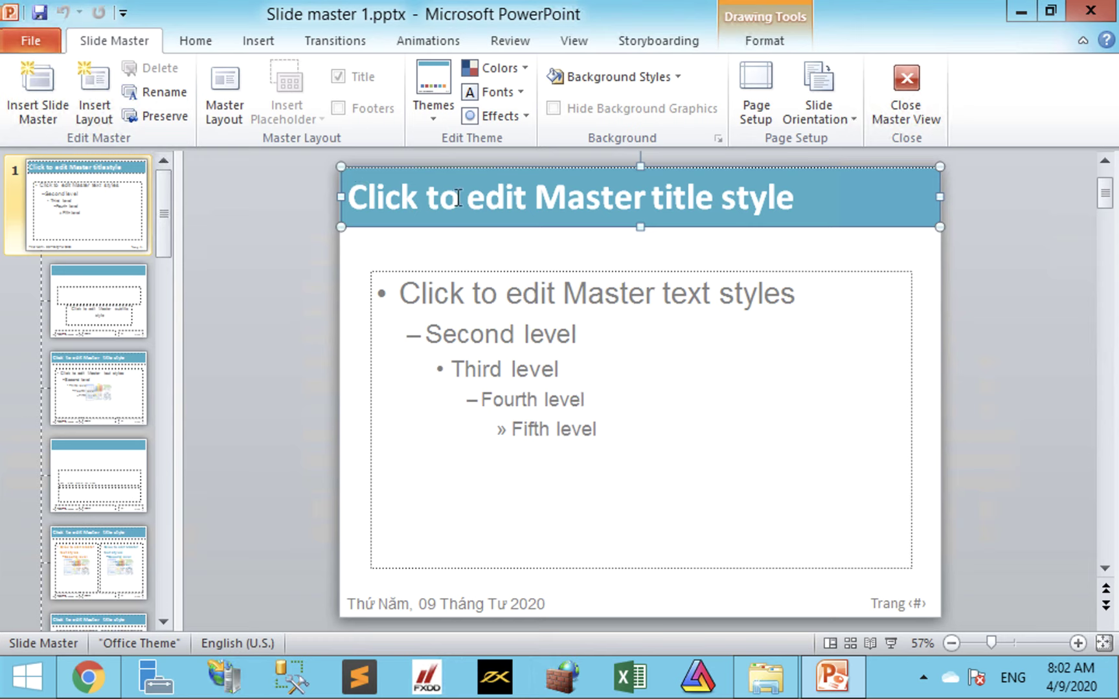
Change the master title font from Calibri to UVN Bui Doi, then select the body placeholder.
left_click(202, 40)
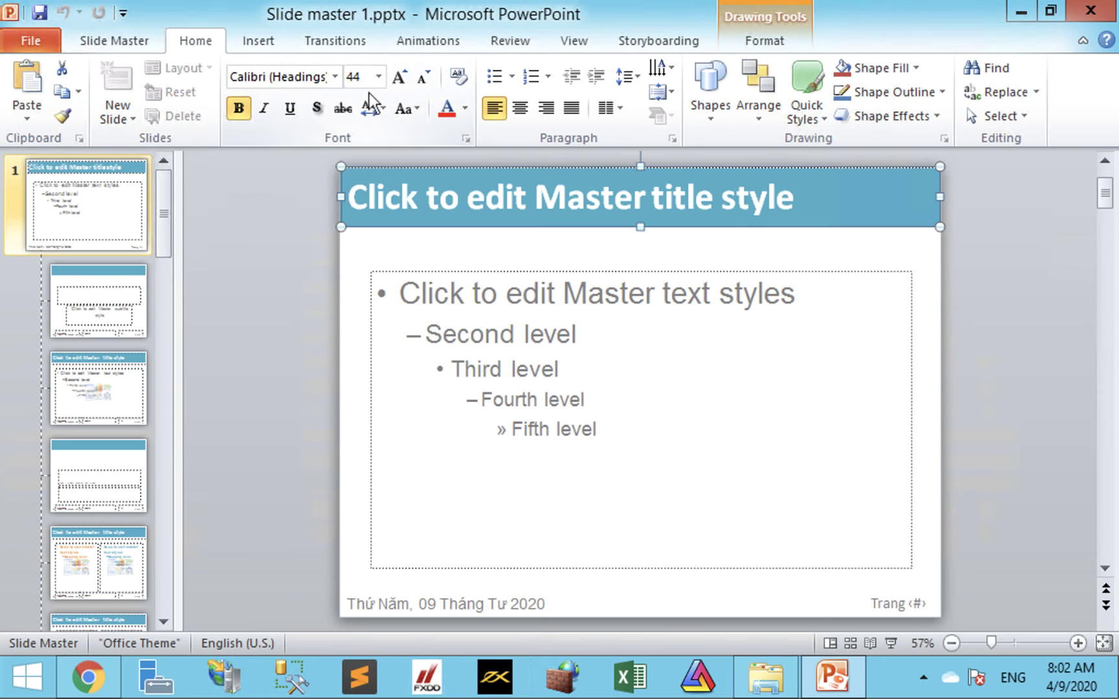
left_click(334, 76)
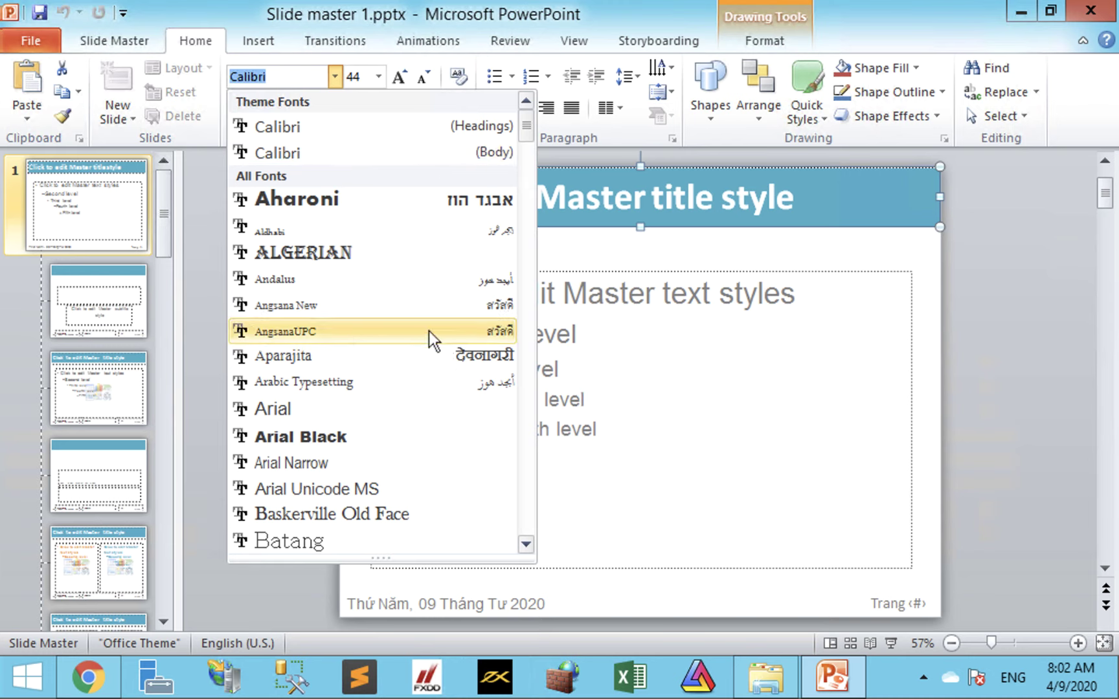
scroll(411, 376, "down", 2)
scroll(412, 379, "down", 2)
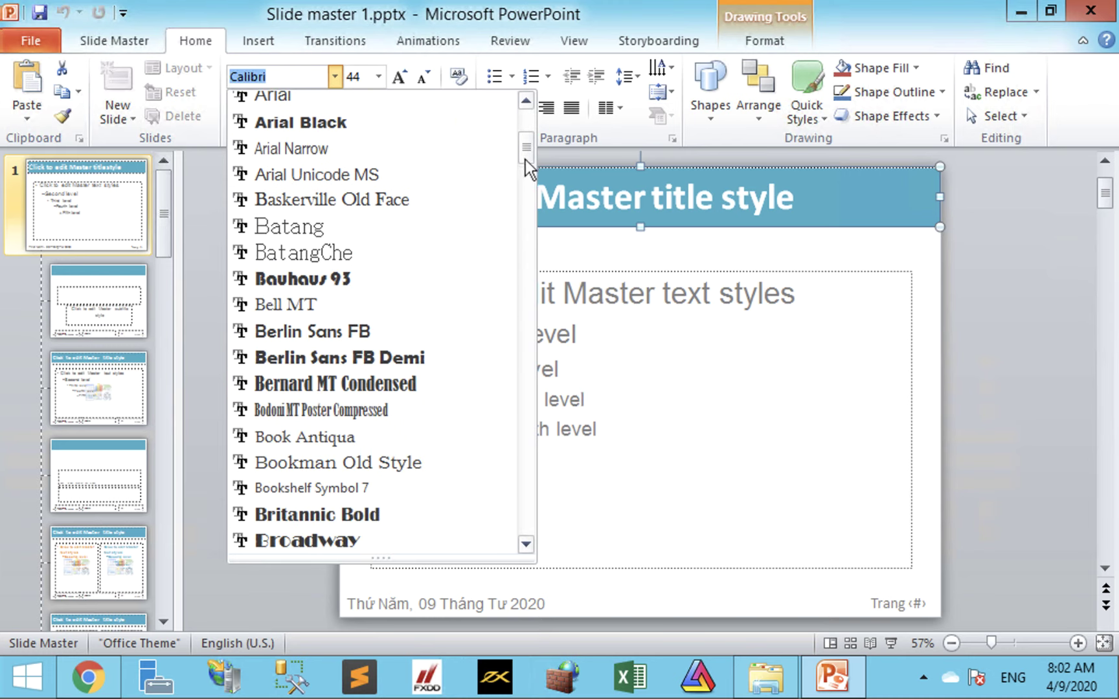
scroll(462, 343, "down", 2)
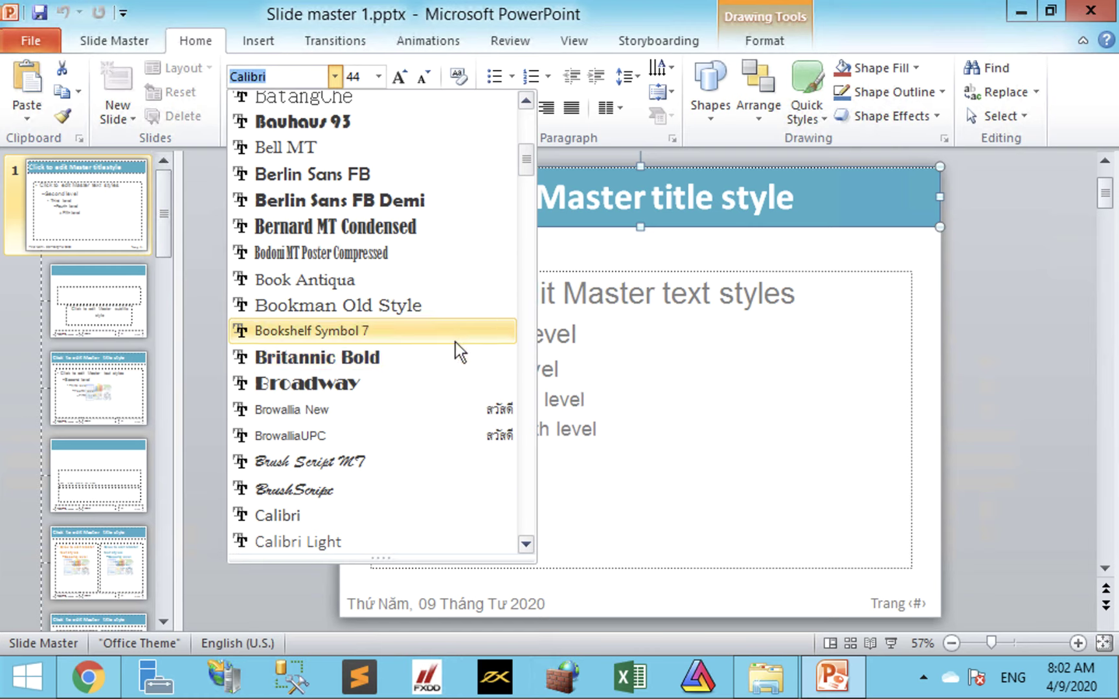
left_click_drag(524, 170, 527, 482)
scroll(423, 478, "down", 1)
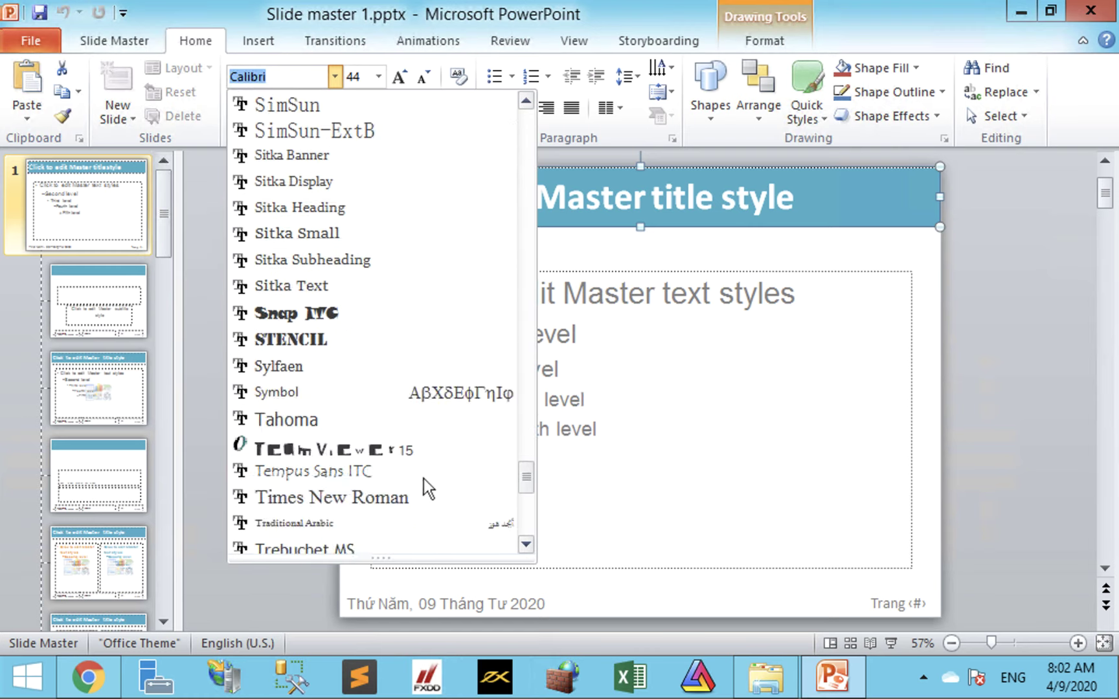
scroll(421, 432, "down", 3)
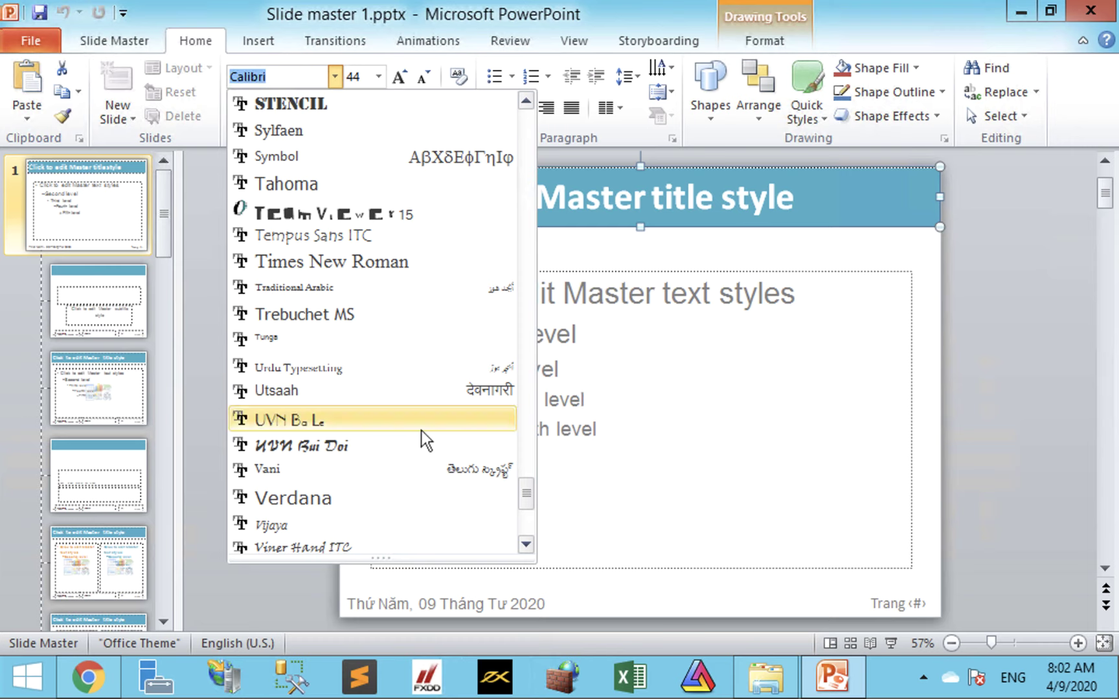
left_click(327, 445)
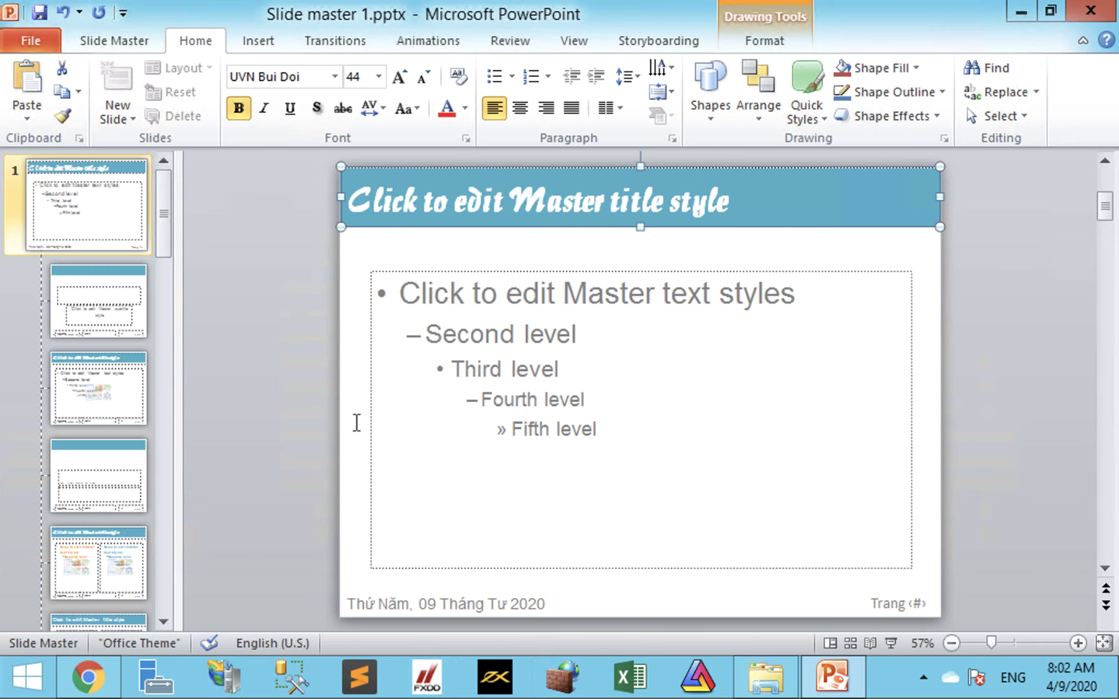
left_click(564, 206)
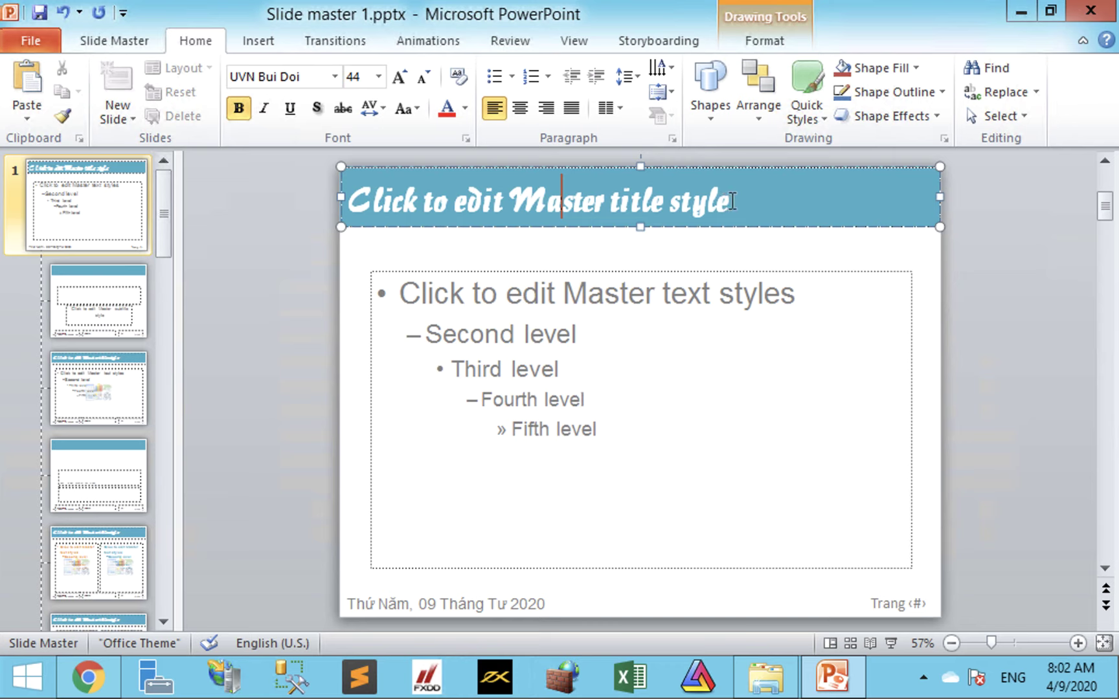
left_click(577, 273)
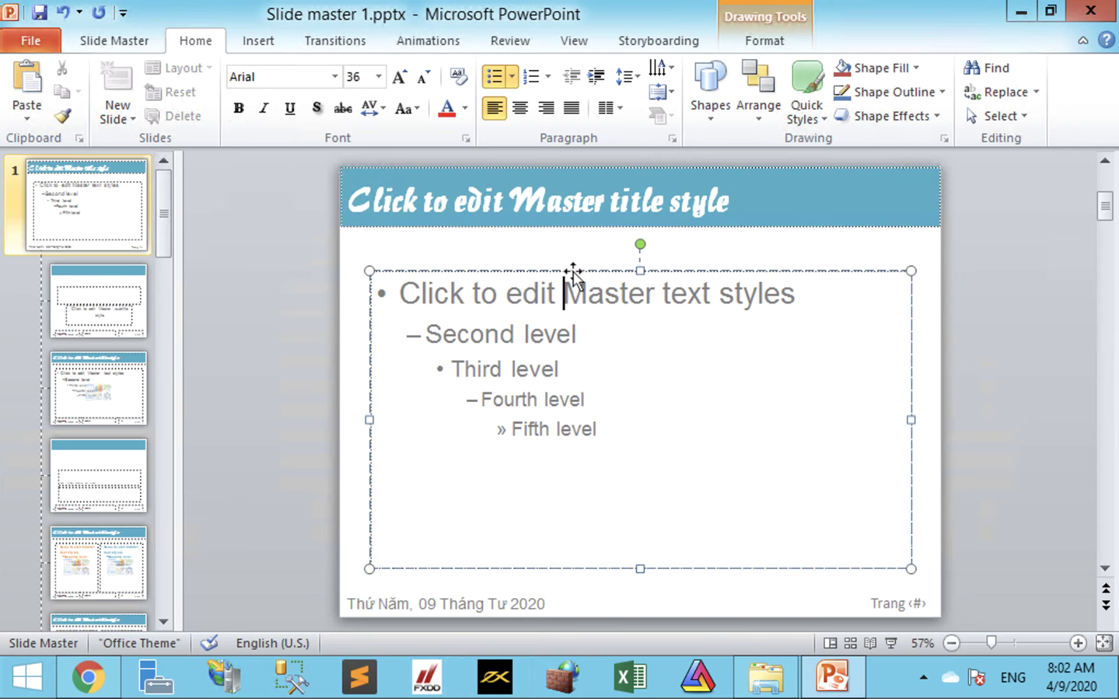
Apply the BrushScript font to the whole master body text placeholder.
left_click(574, 271)
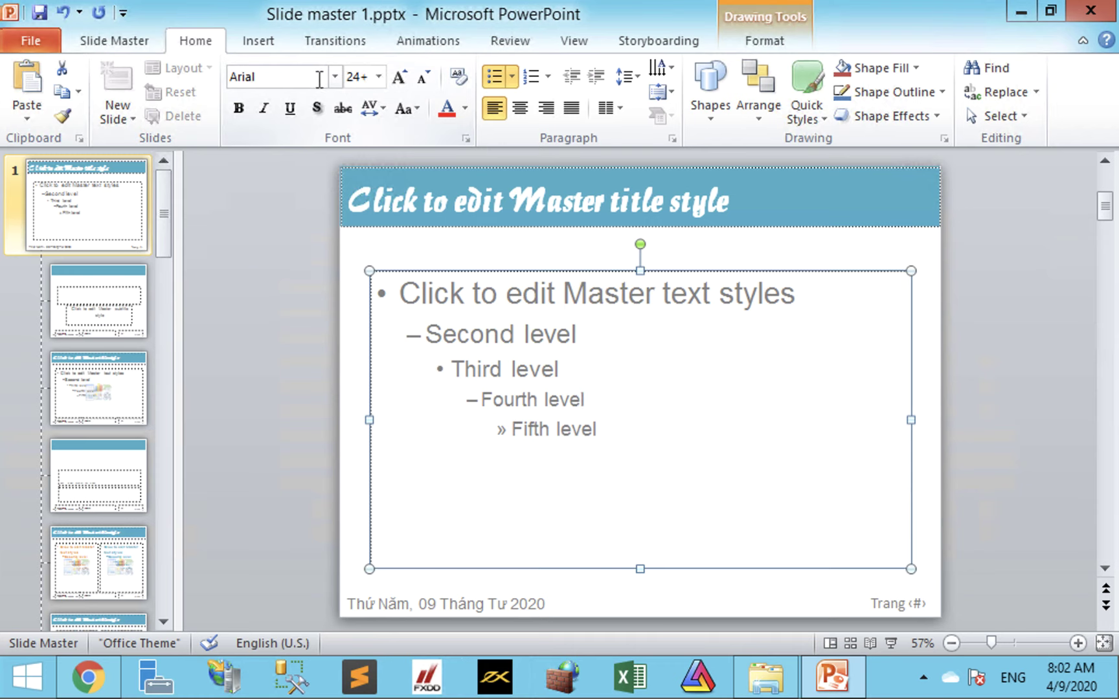
left_click(327, 78)
left_click(335, 78)
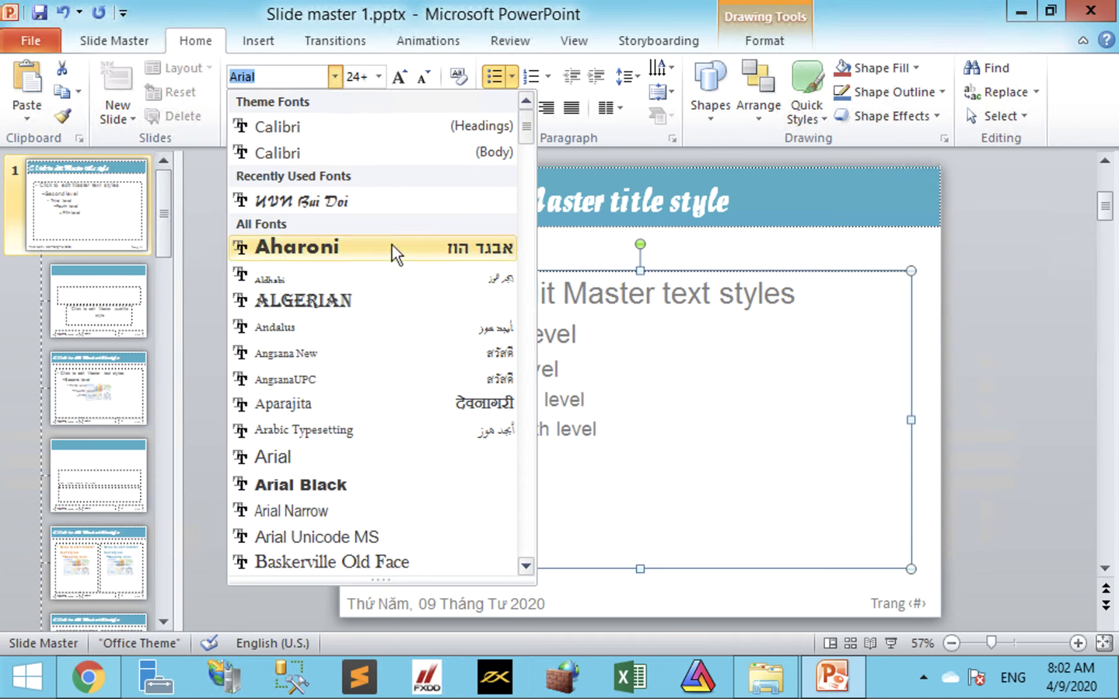
scroll(417, 443, "down", 7)
scroll(414, 479, "down", 10)
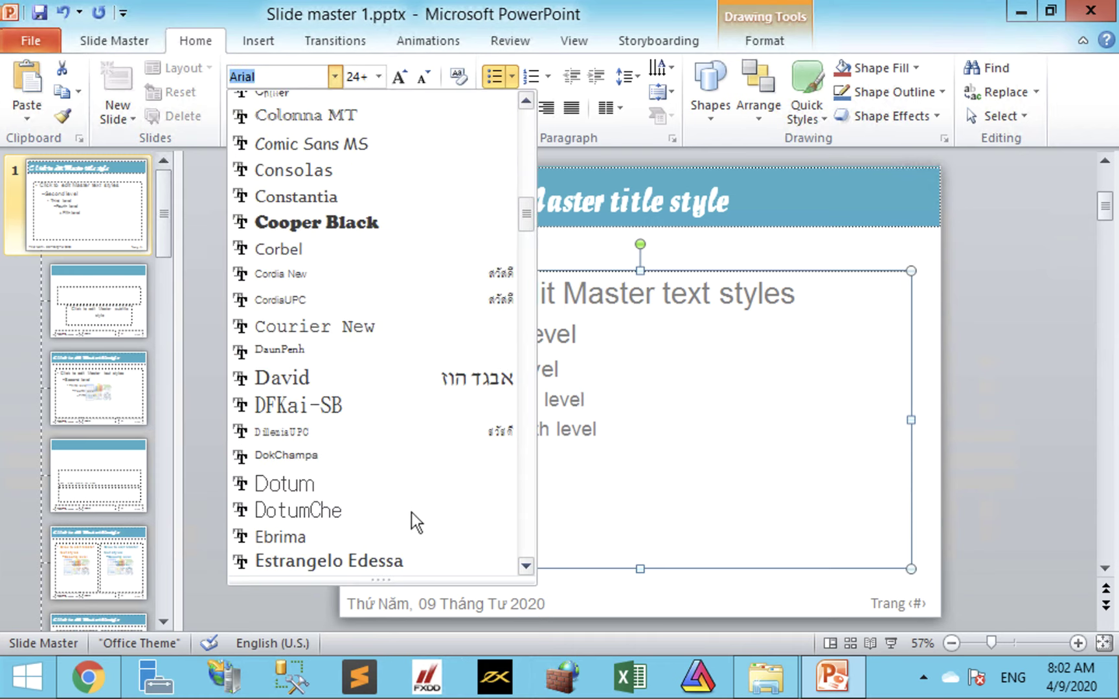
scroll(410, 512, "down", 2)
scroll(410, 512, "up", 8)
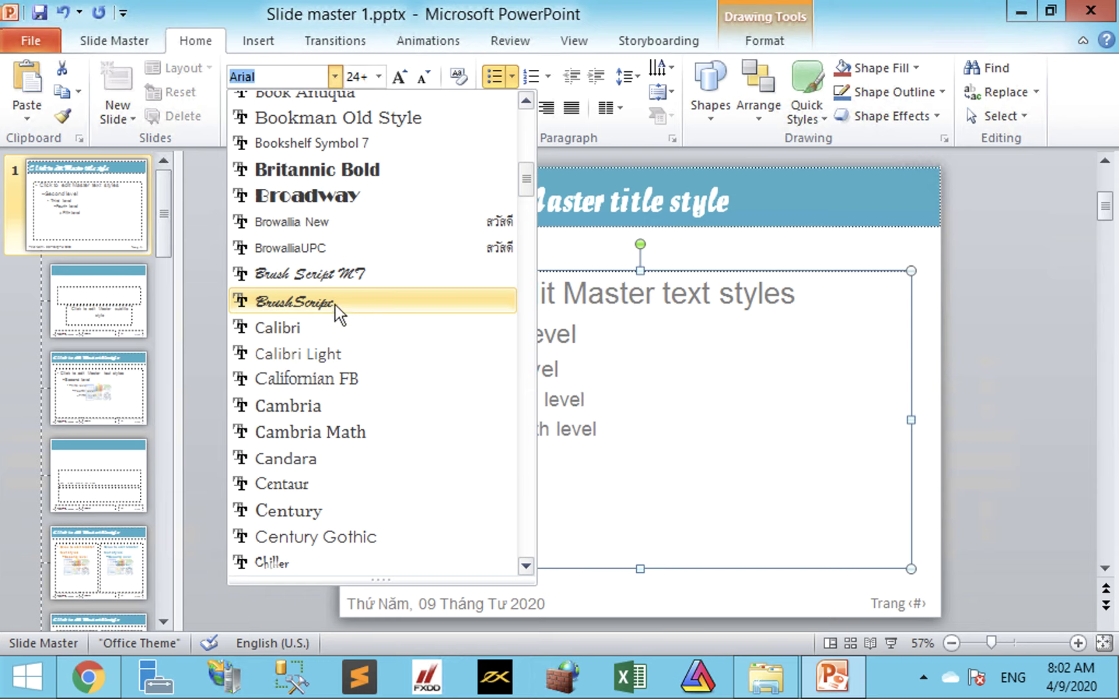
scroll(364, 412, "down", 1)
scroll(363, 389, "up", 1)
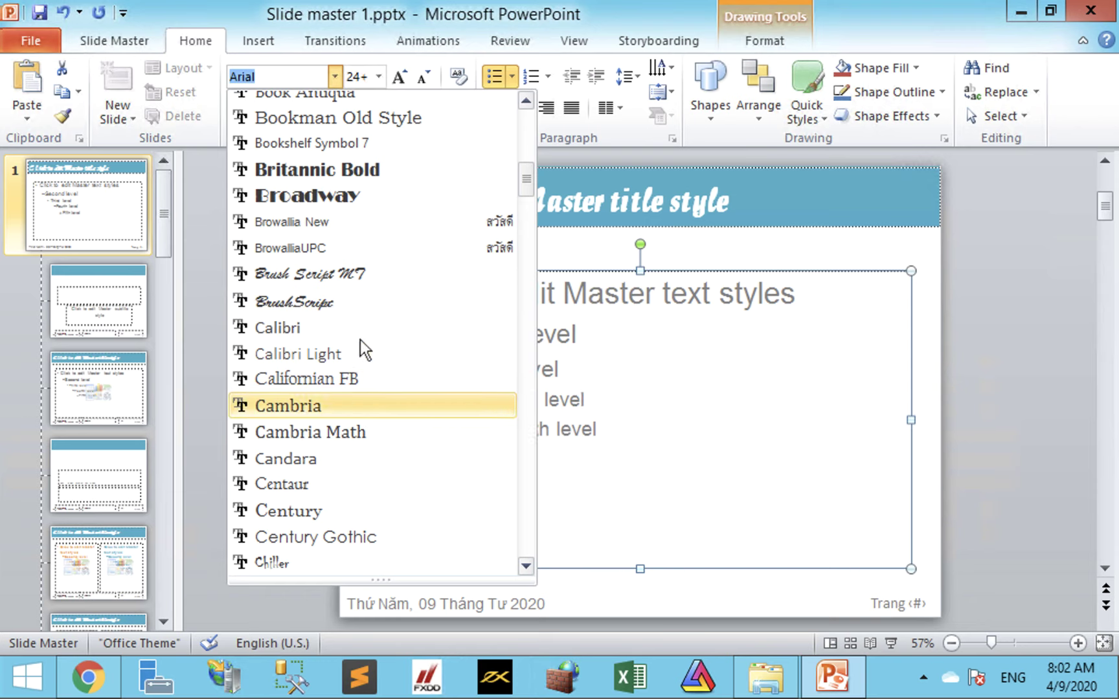
left_click(337, 301)
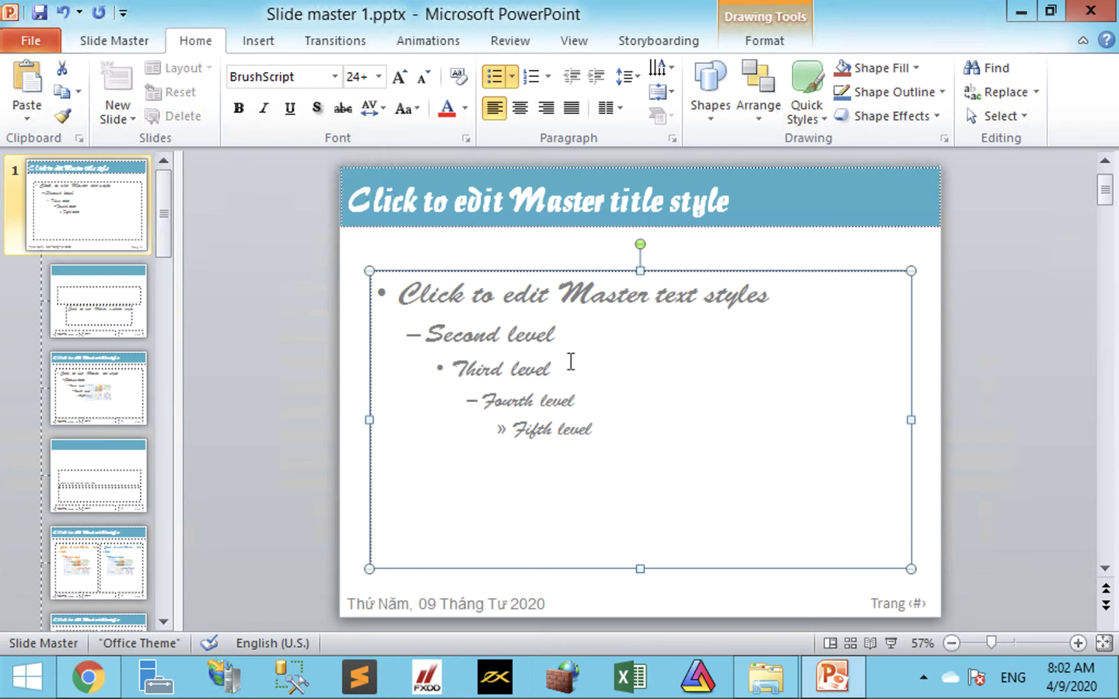
left_click(110, 41)
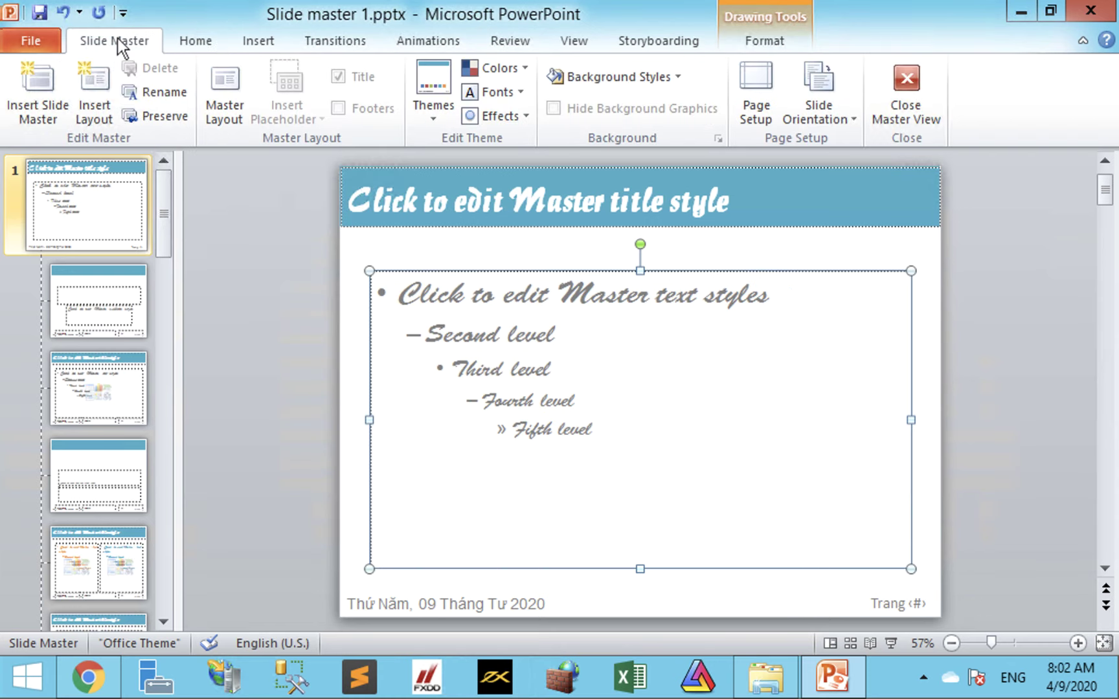
Close Master View and add slide 8 at the end with the Title and Content layout.
left_click(930, 84)
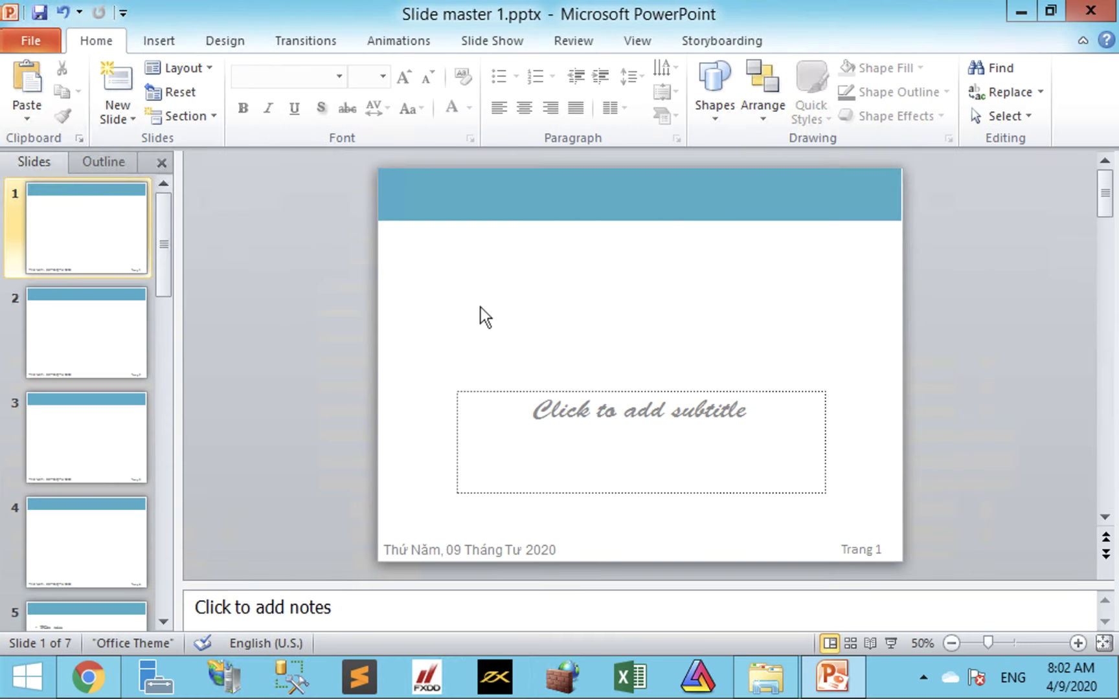
scroll(116, 476, "down", 3)
right_click(106, 599)
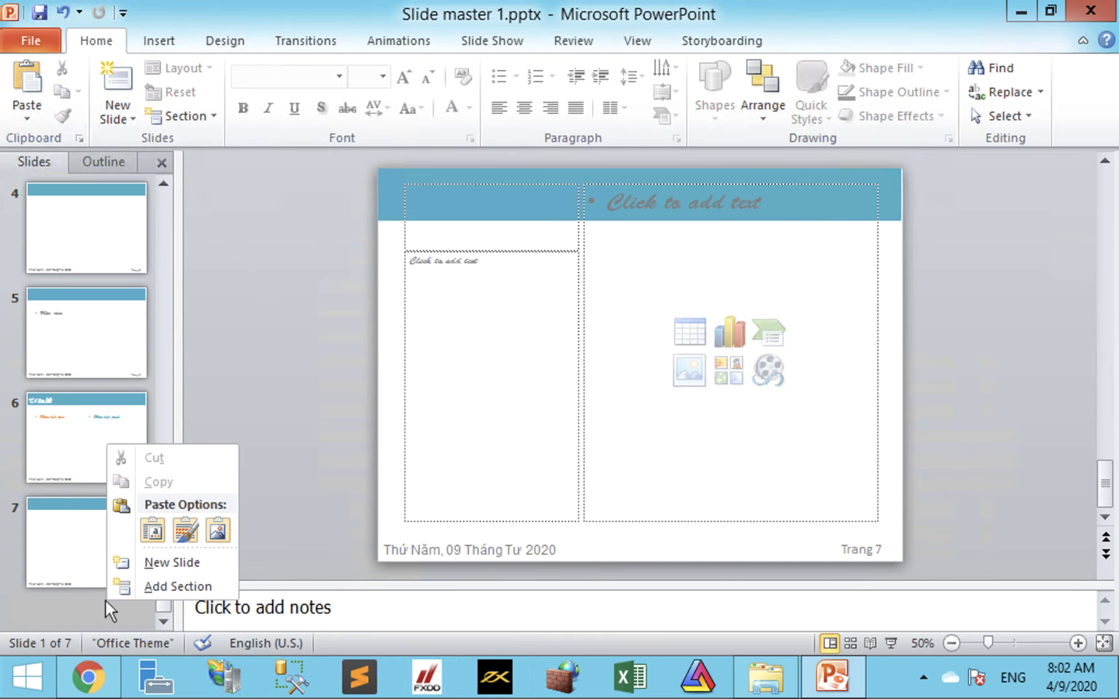
left_click(151, 560)
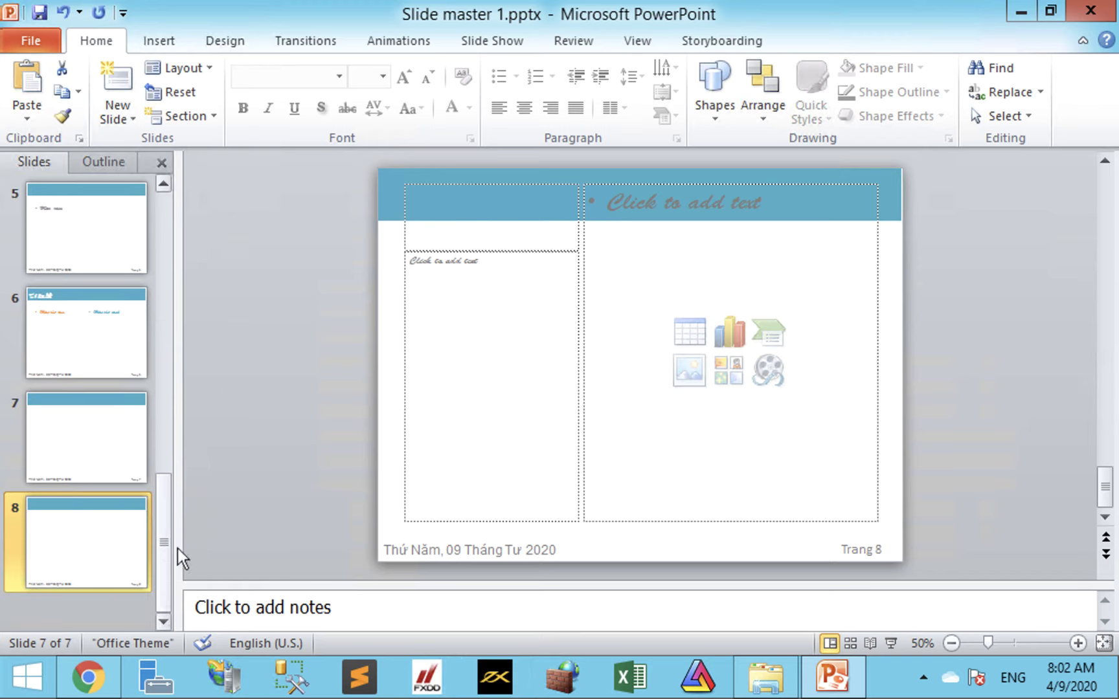
right_click(387, 405)
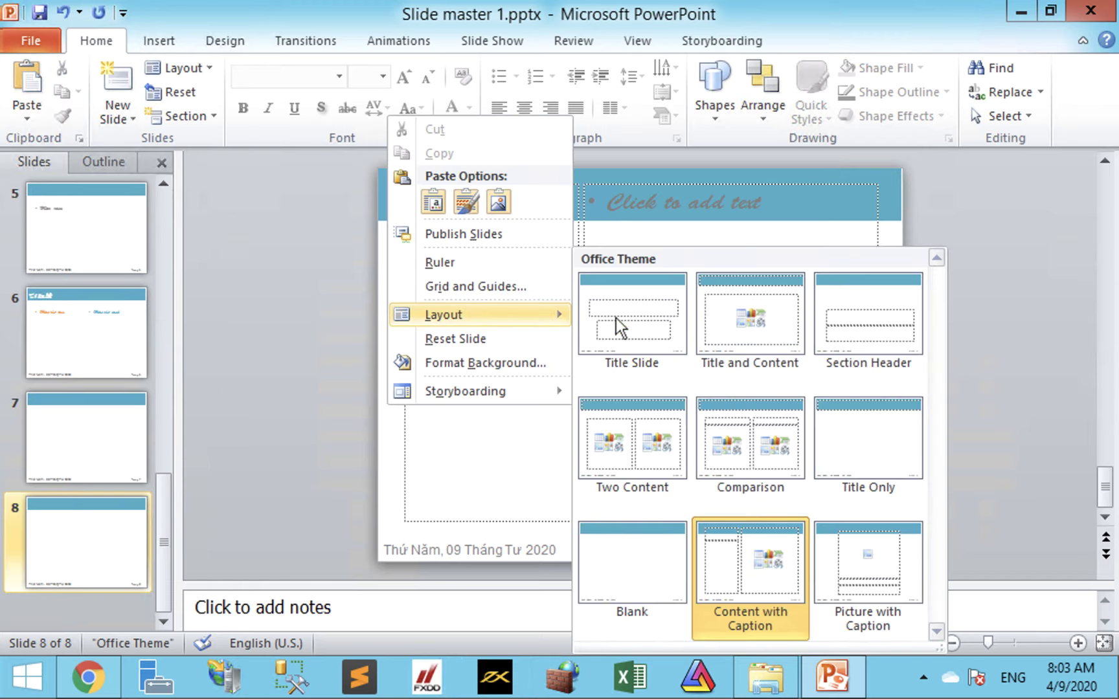
left_click(743, 329)
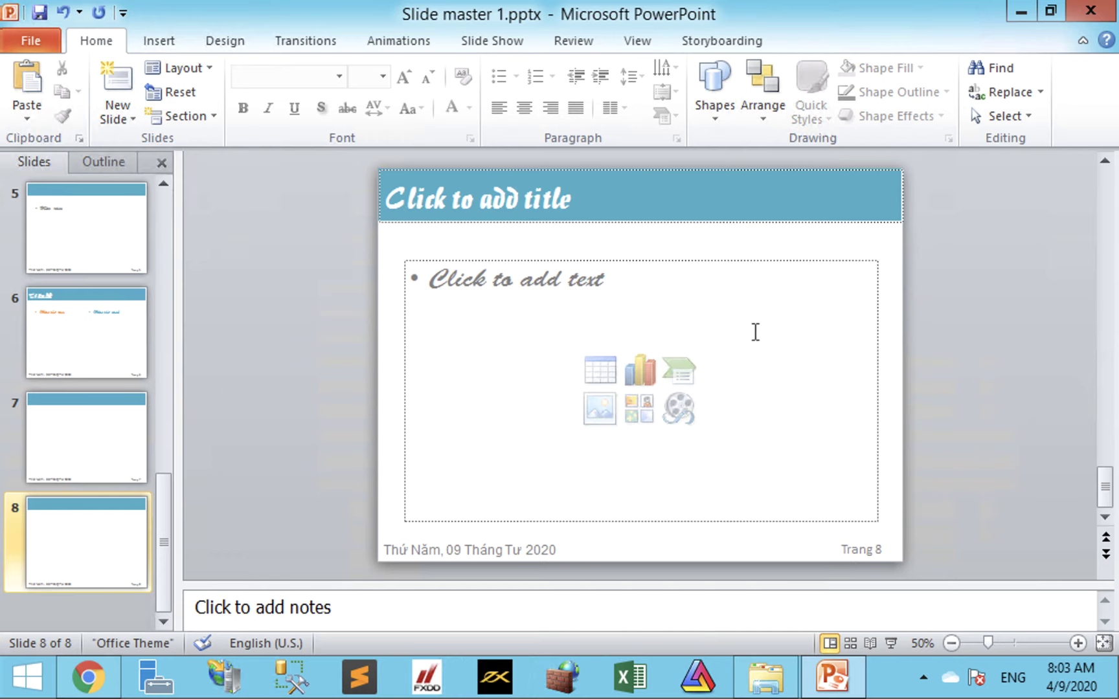
Fill the body with two lines: 'Nội dung thuyết trình' and 'Kiểu thư pháp'.
left_click(566, 324)
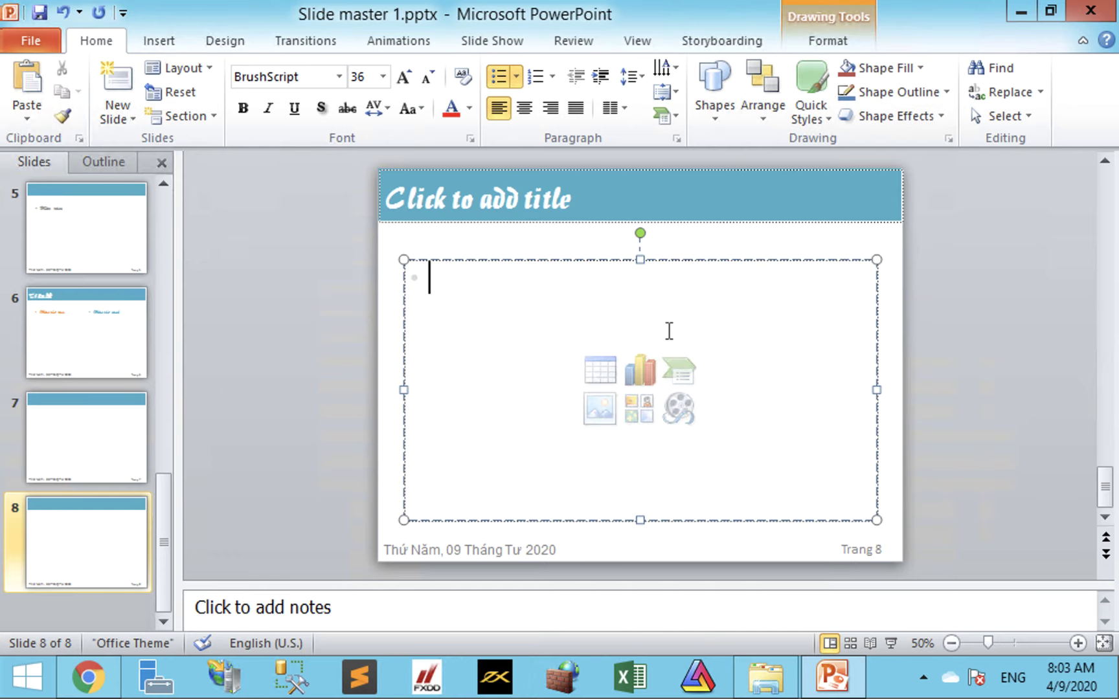
type("Chu")
key("BackSpace")
key("BackSpace")
key("BackSpace")
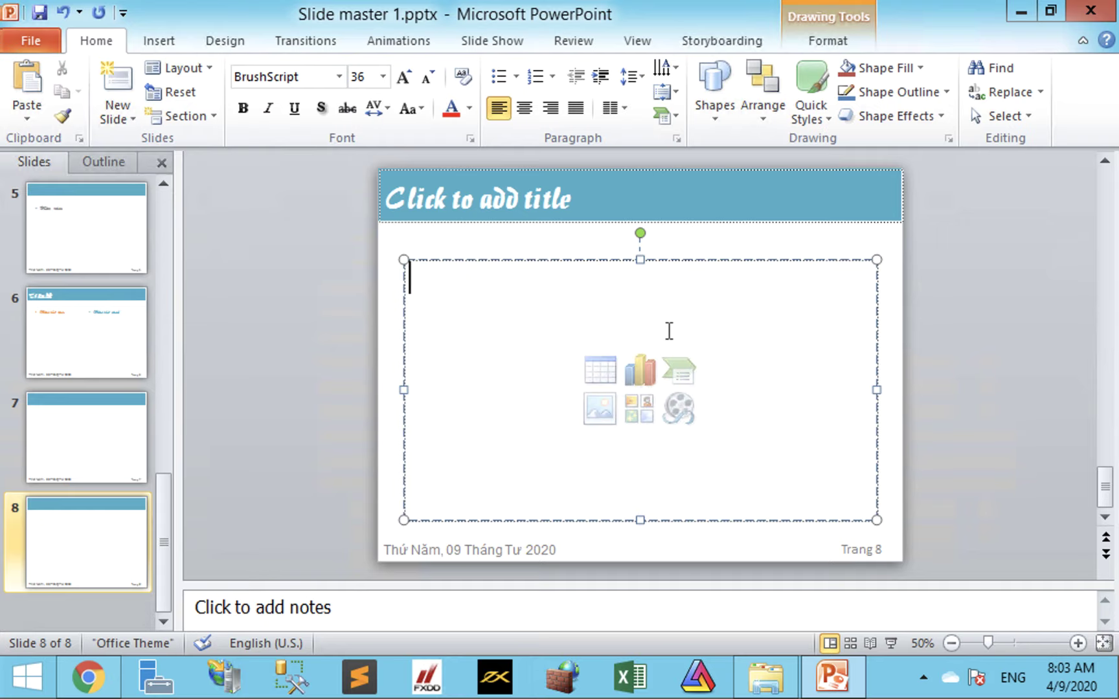
type("Nội dung thuyết")
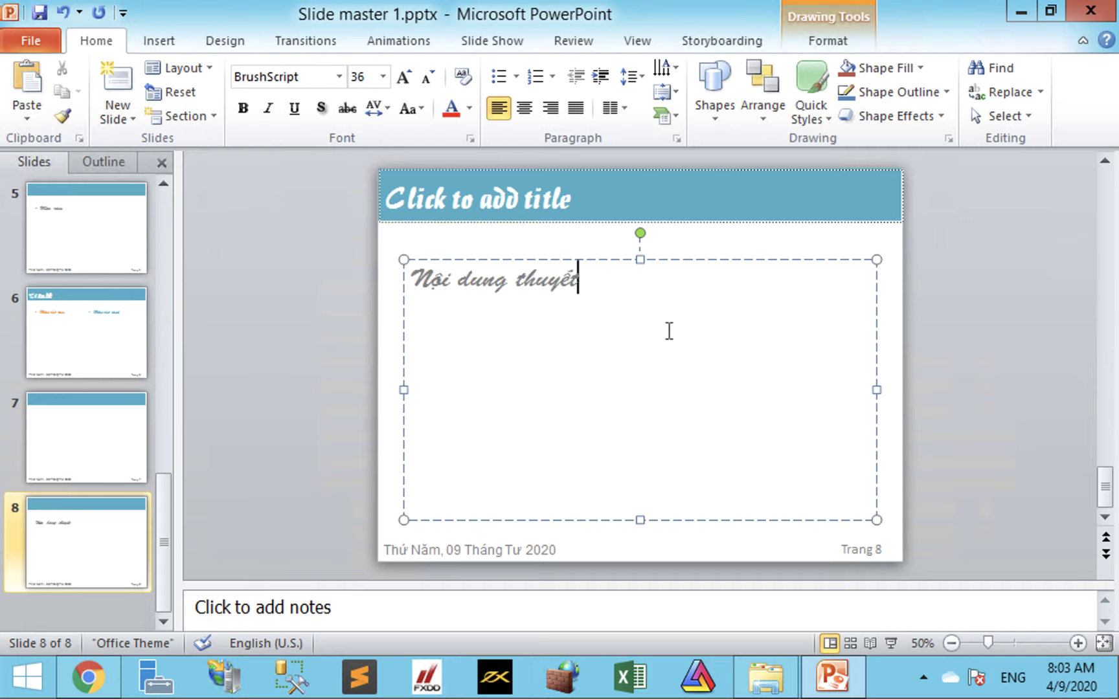
type(" trình")
key("Return")
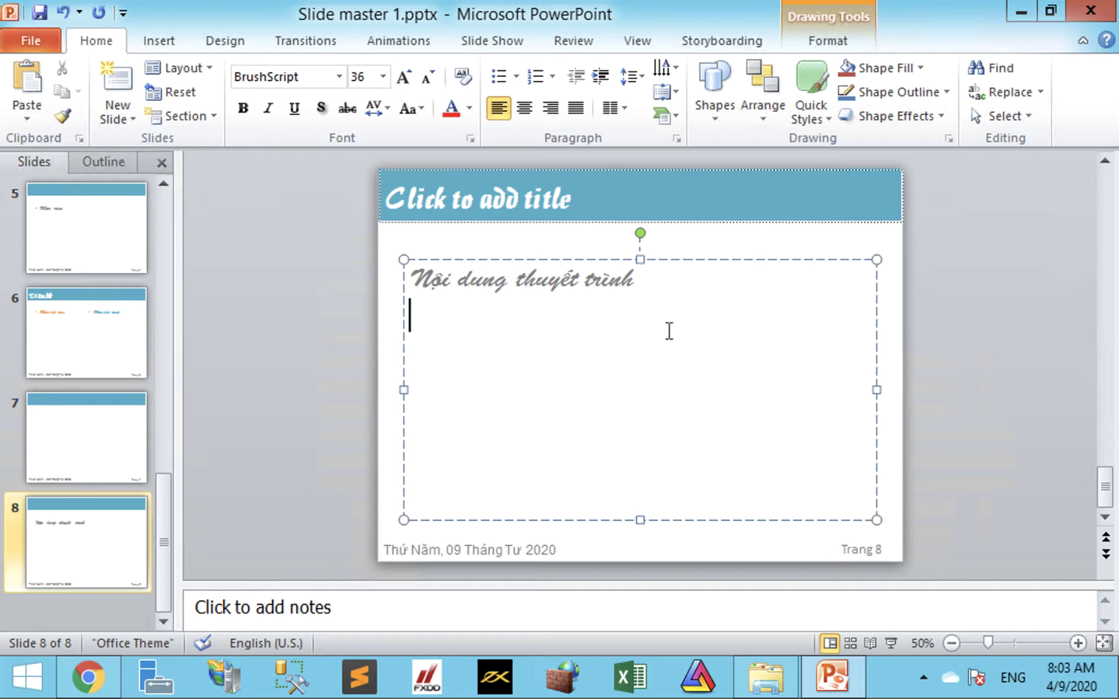
type("Kiểu thư pa")
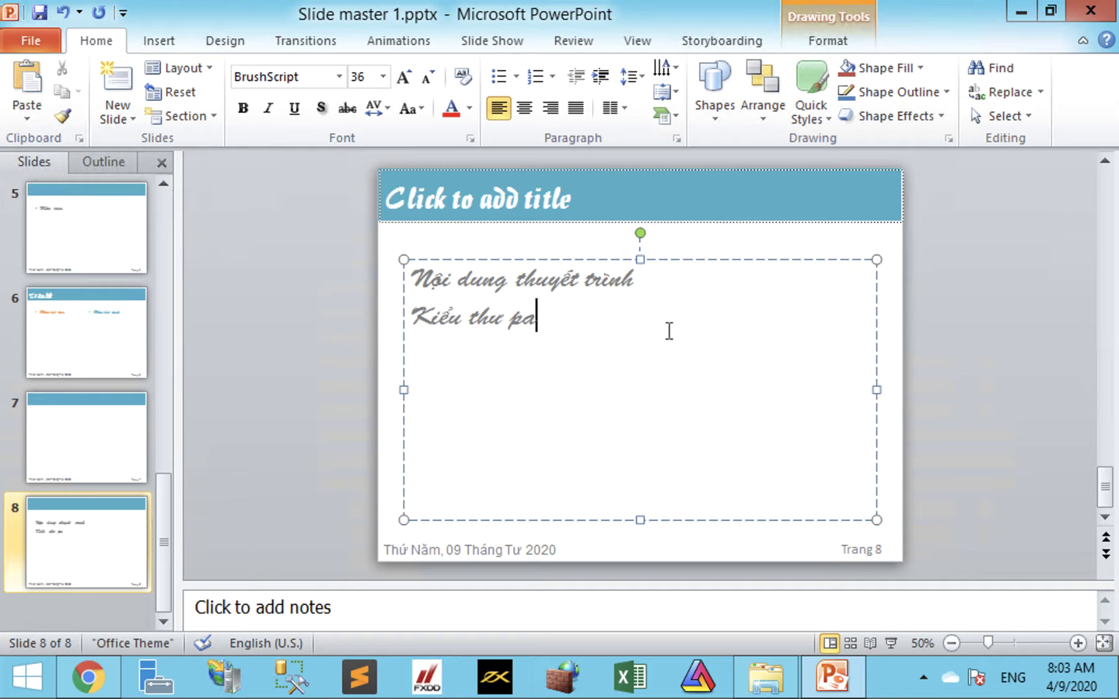
key("BackSpace")
type("háp")
Title the slide 'Tiêu đề thuyết trình'.
left_click(554, 197)
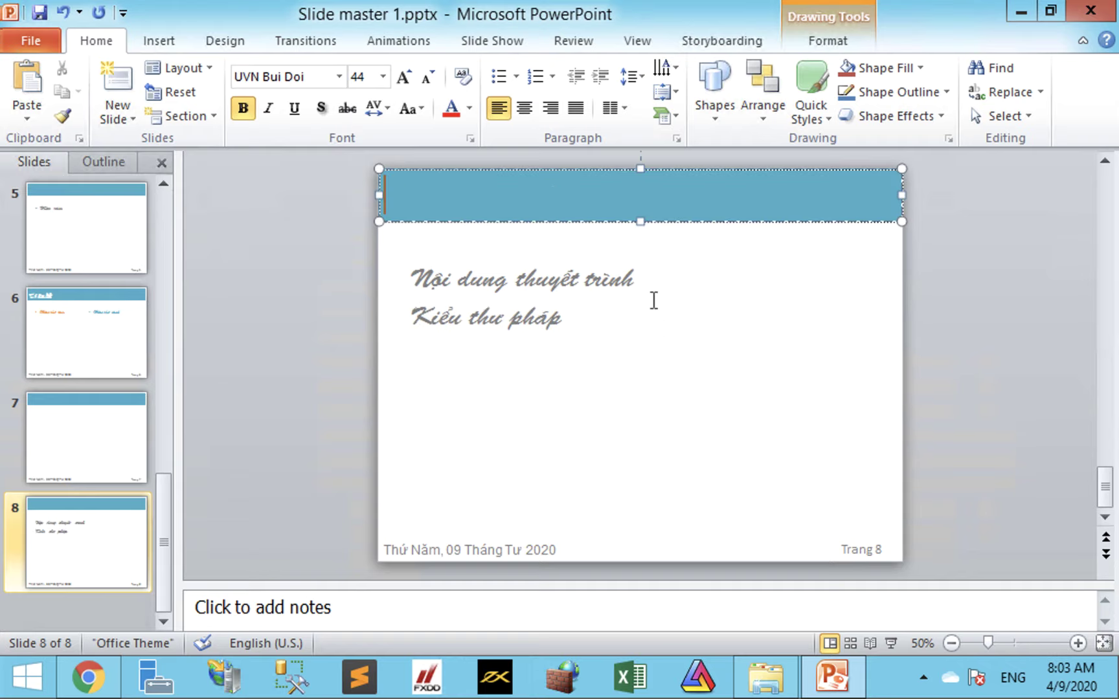
type("Tiêu de72")
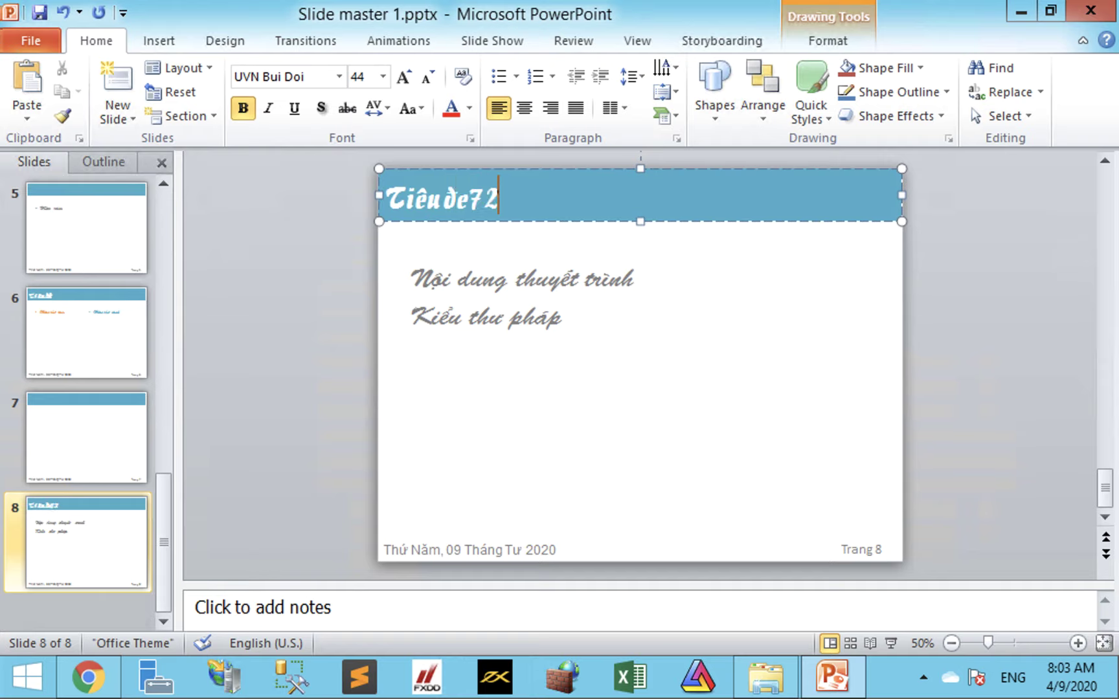
key("BackSpace")
key("BackSpace")
key("BackSpace")
key("BackSpace")
type("đề thuye")
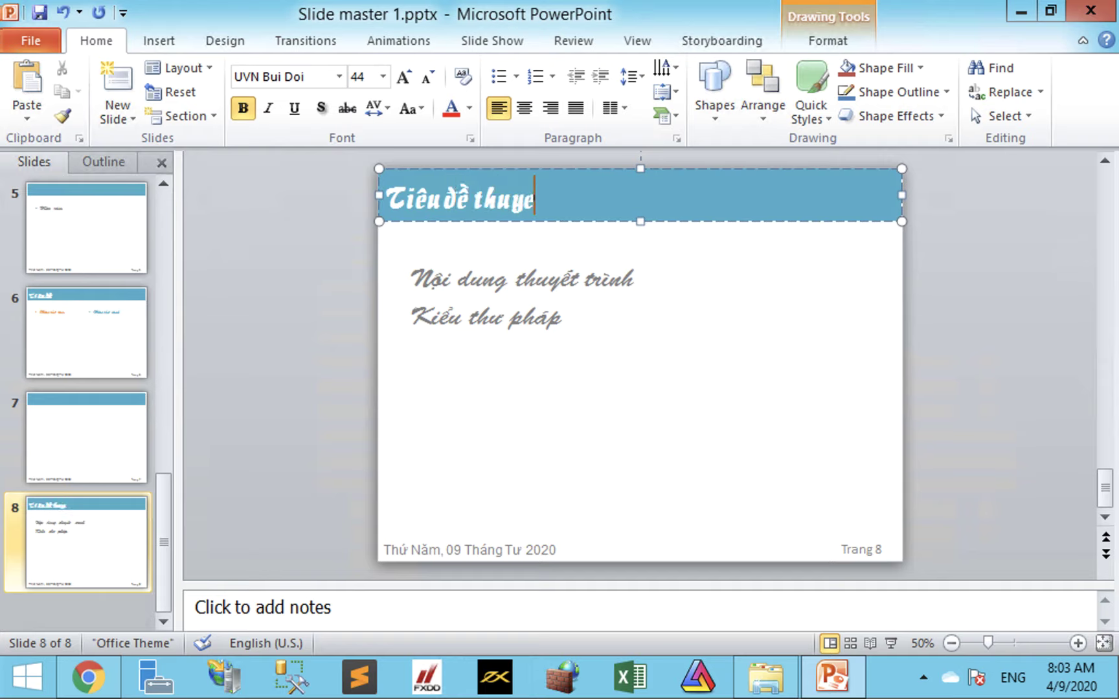
key("BackSpace")
type("ết trìh")
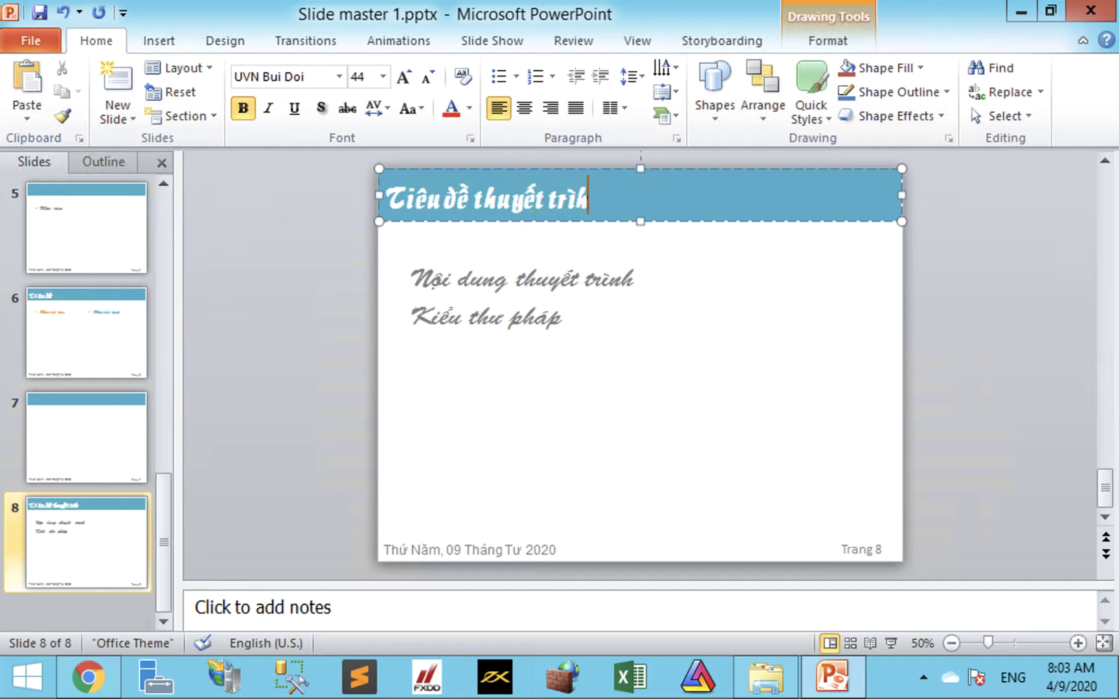
key("BackSpace")
type("nh")
left_click(280, 407)
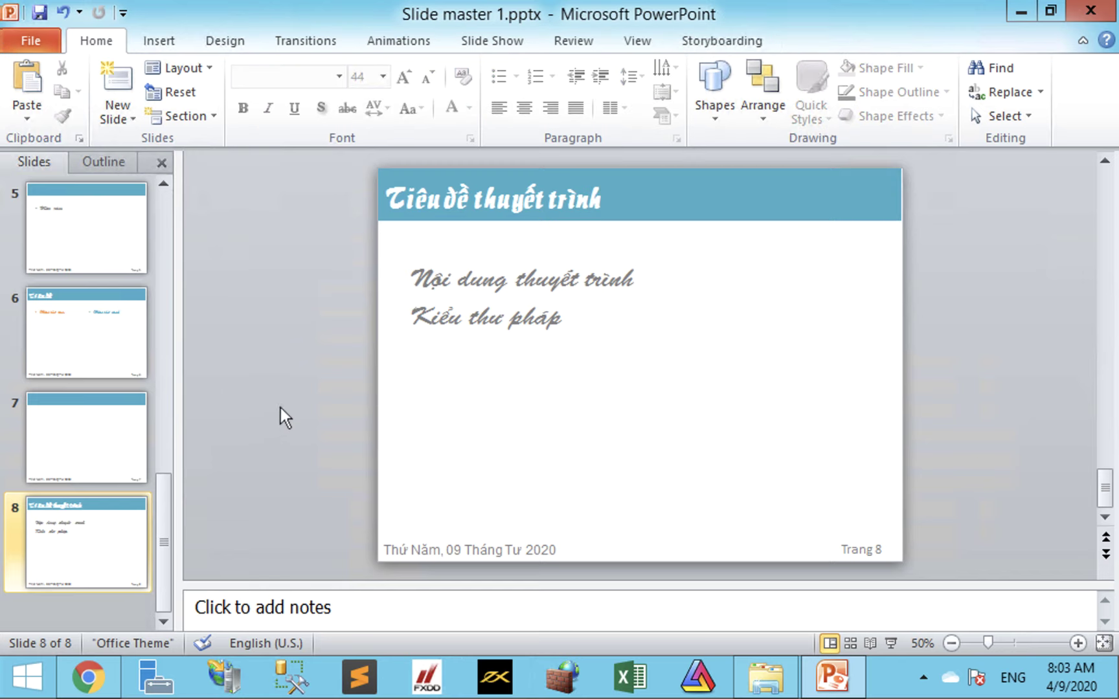
Insert a new slide 9 after slide 8 from the Slides pane.
right_click(95, 559)
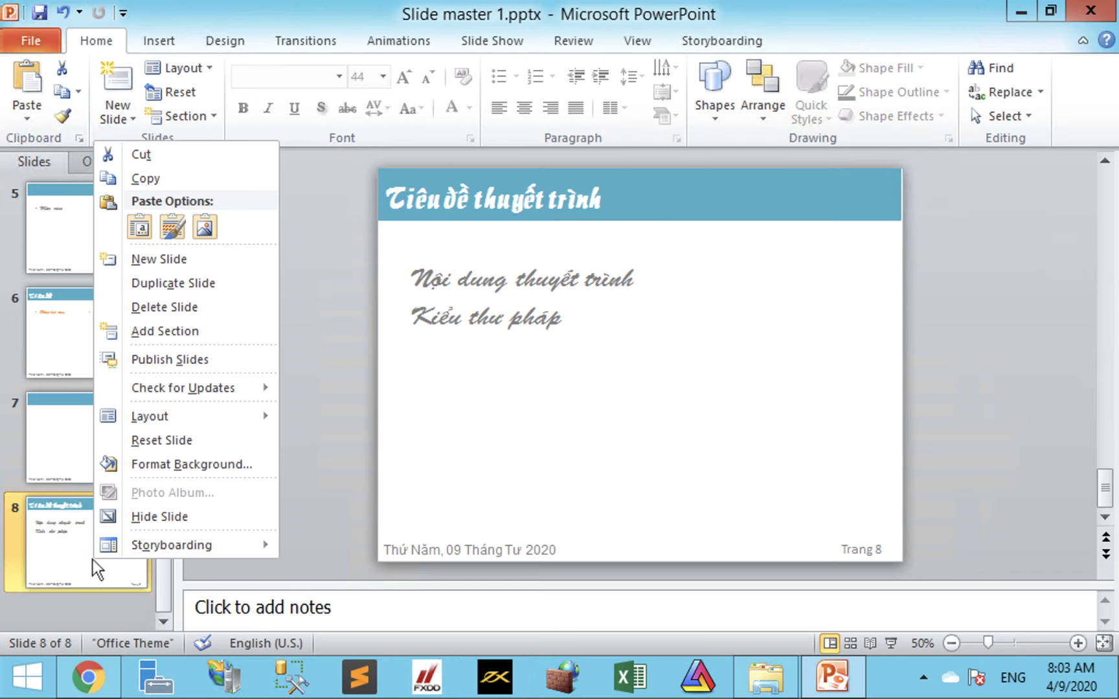
left_click(153, 261)
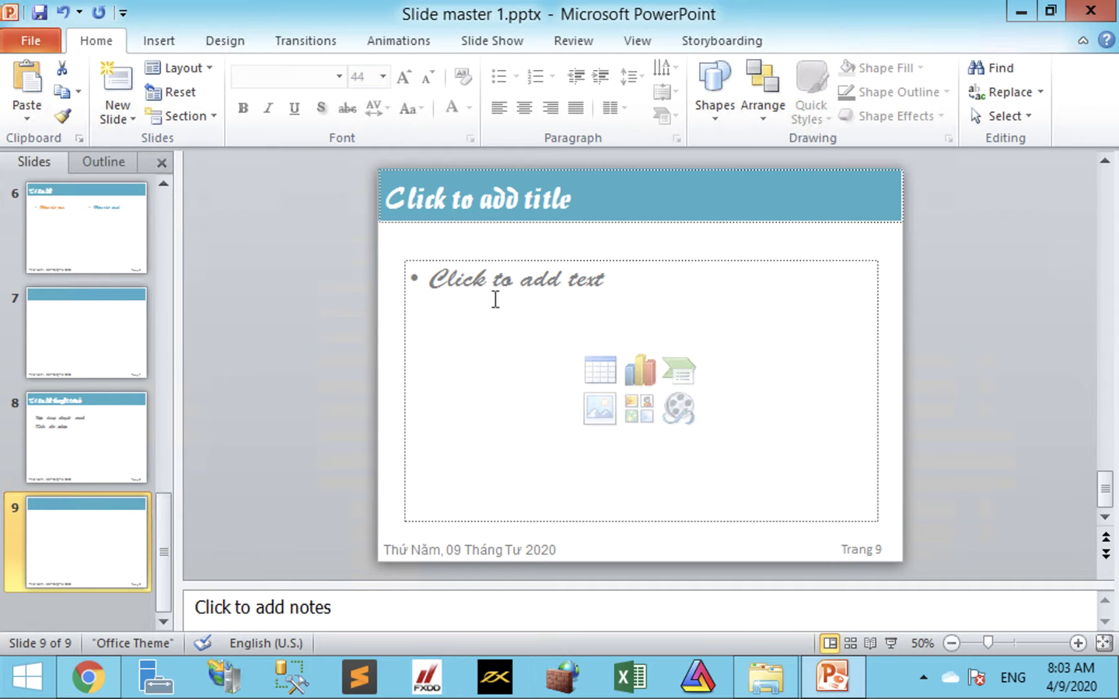